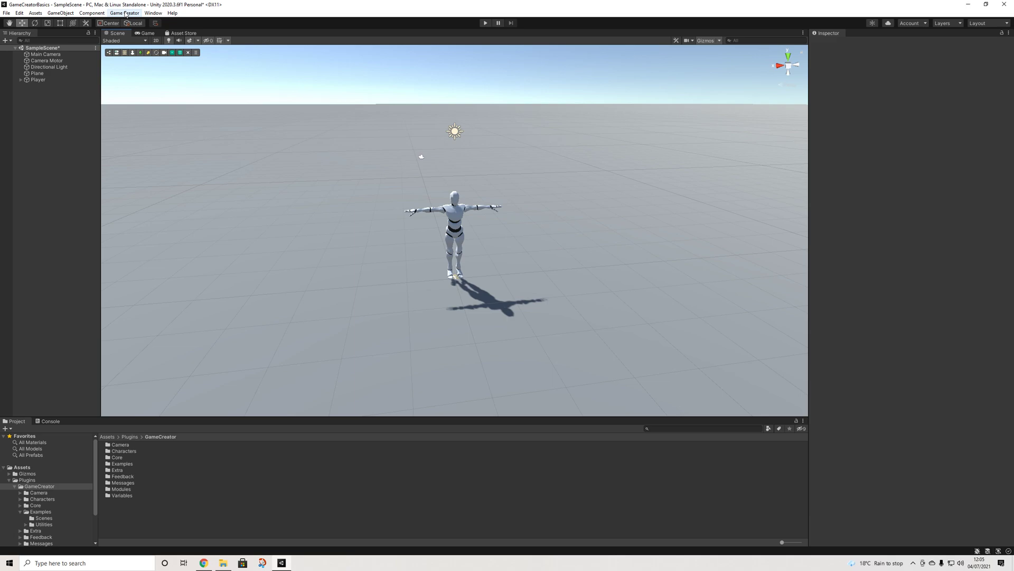
- Import all files of the Stats package from My Assets in the Package Manager
left_click(153, 12)
left_click(163, 86)
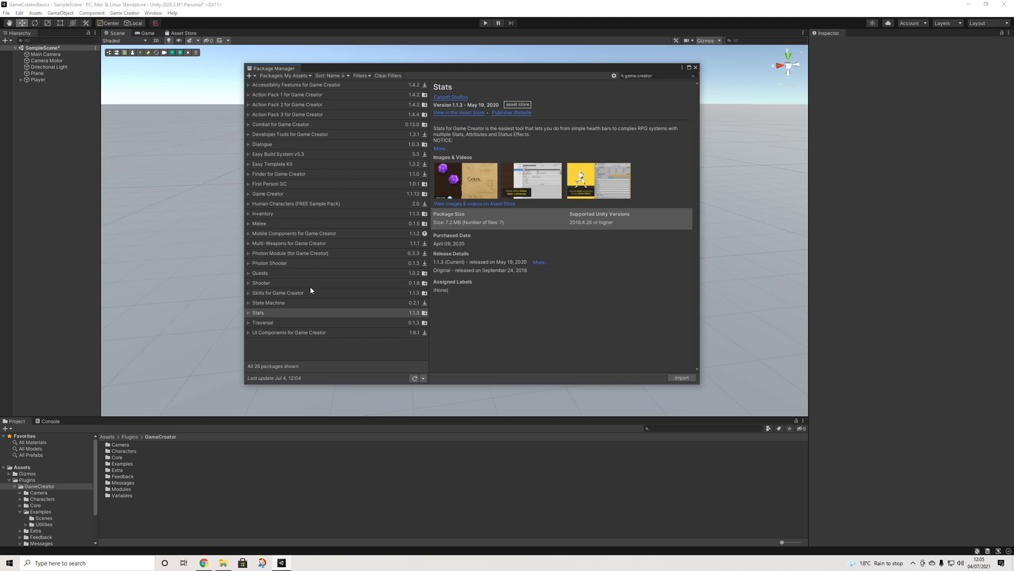
left_click(301, 314)
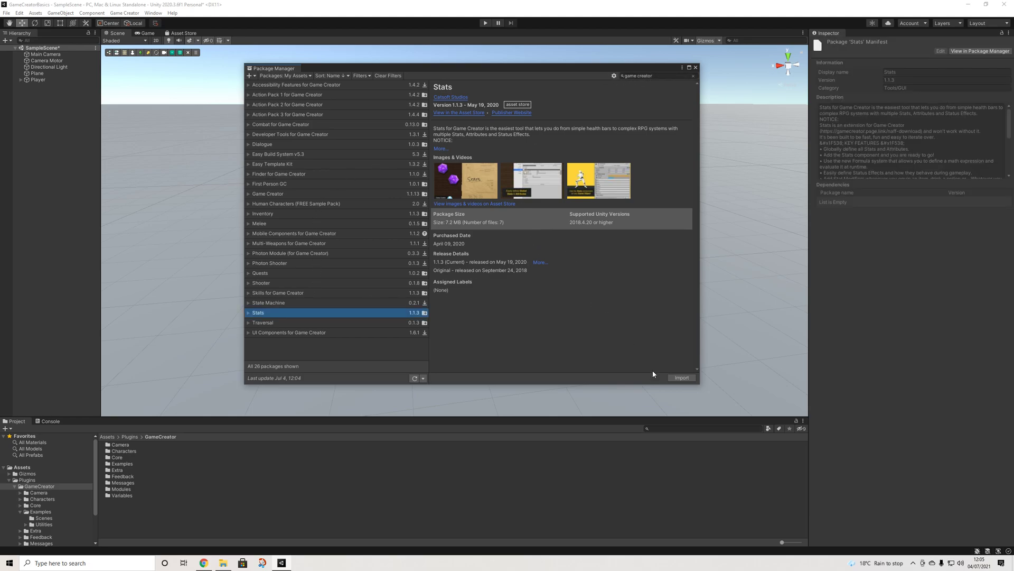
left_click(682, 378)
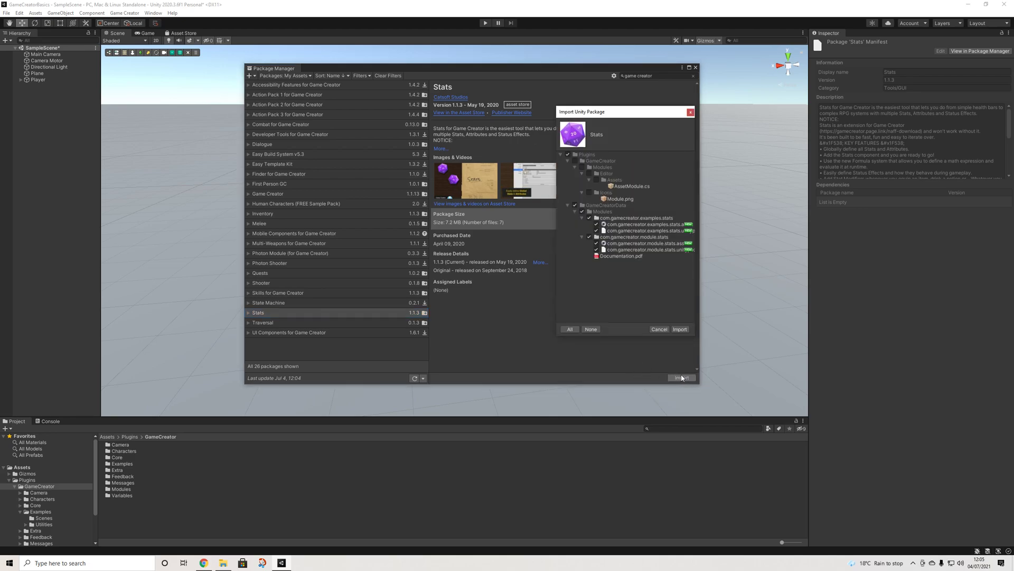
left_click(679, 328)
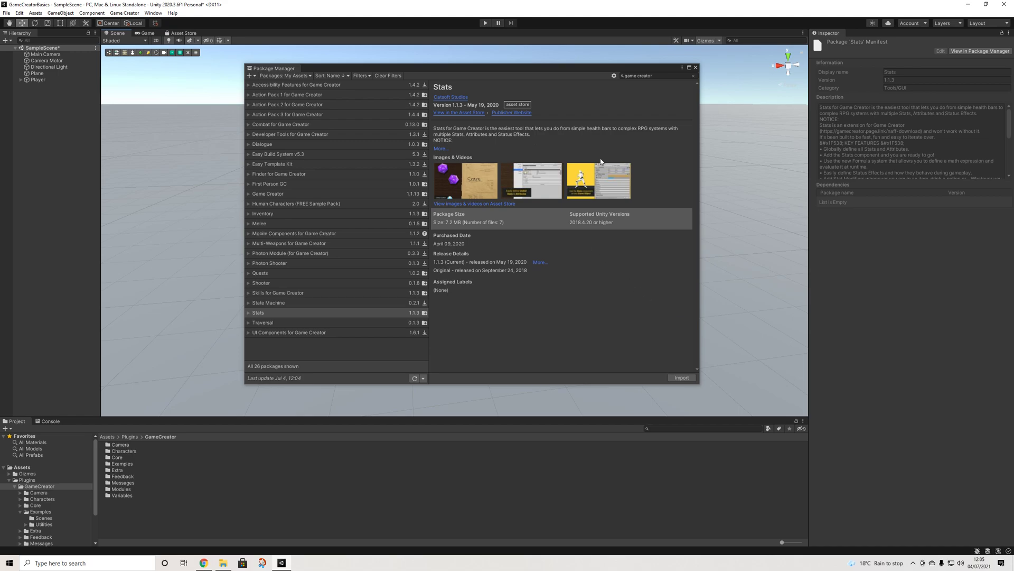
left_click(695, 68)
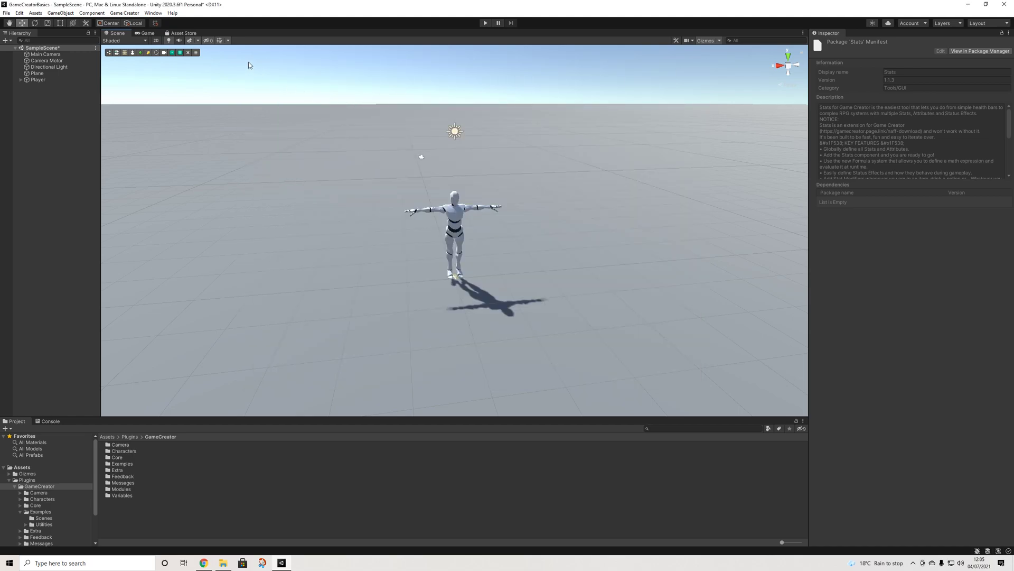
- Enable the Stats module in the Game Creator Module Manager and import all of its files
left_click(125, 13)
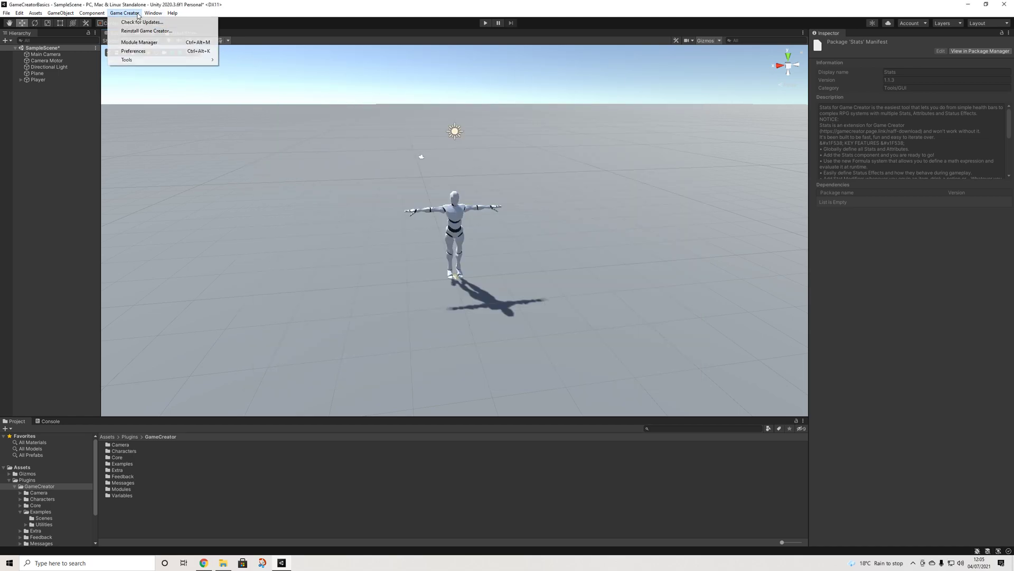
left_click(135, 42)
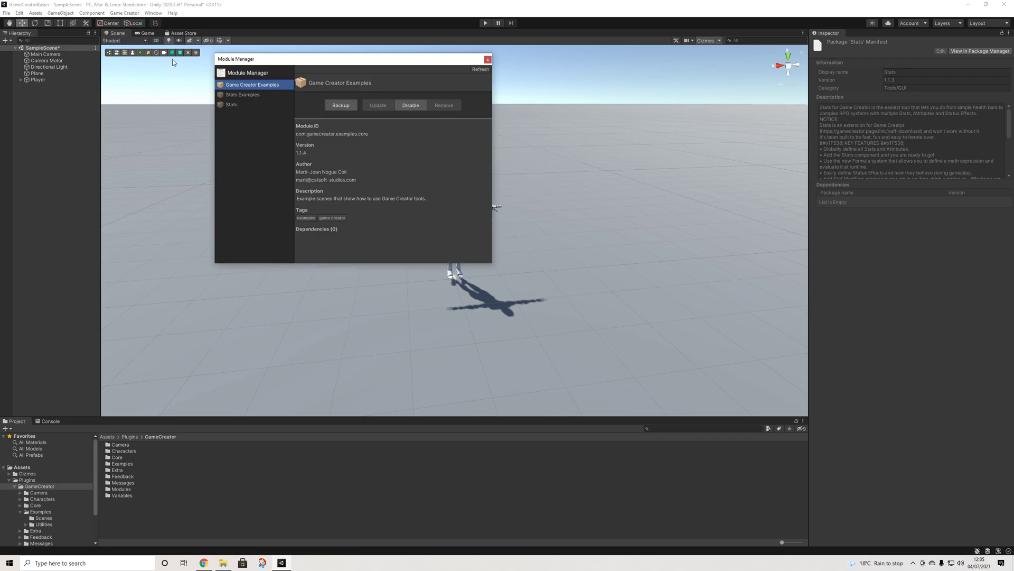
left_click(228, 107)
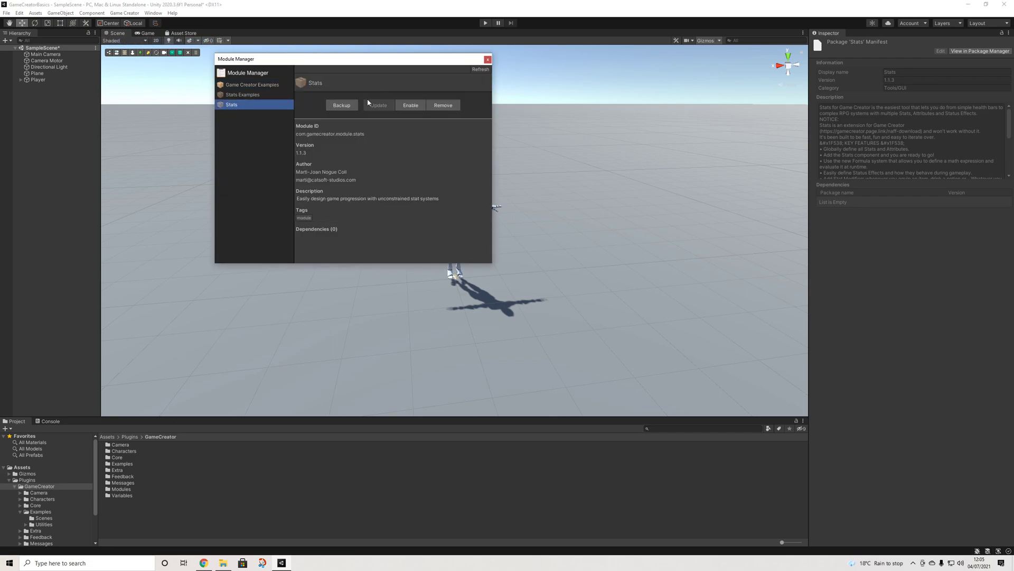
left_click(407, 105)
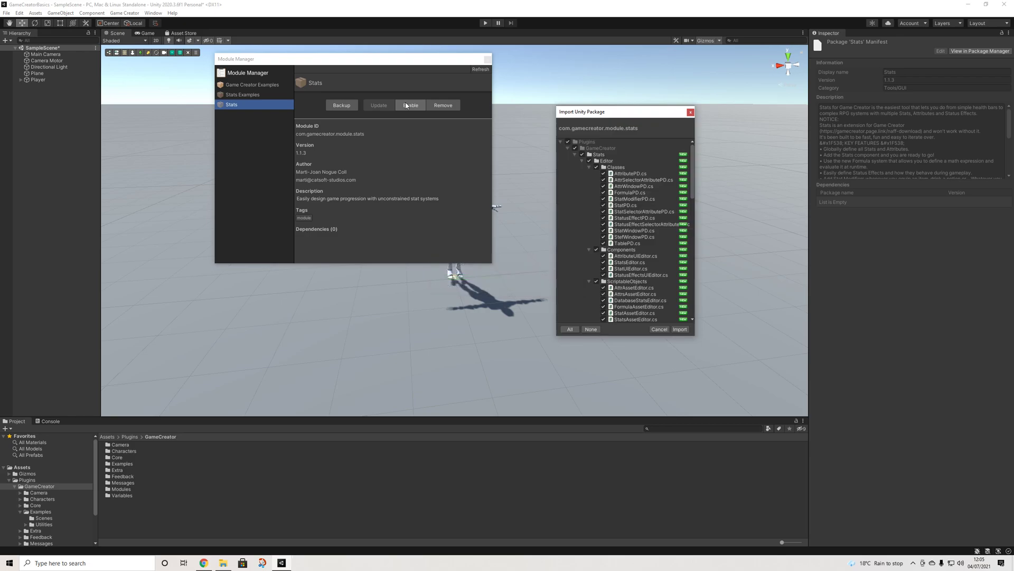
left_click(680, 330)
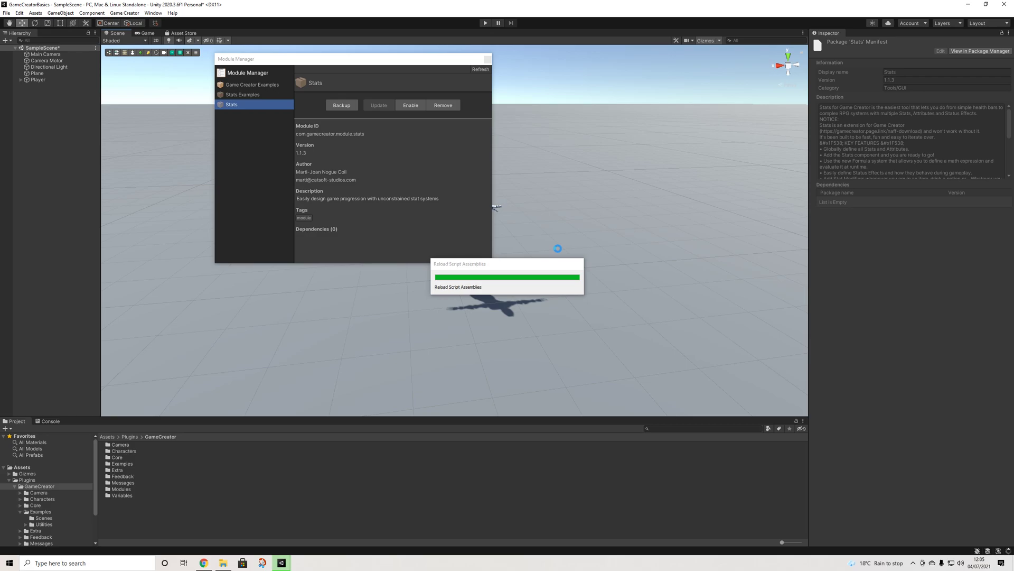
- Enable the Stats Examples module, import its files and keep its installer
left_click(259, 96)
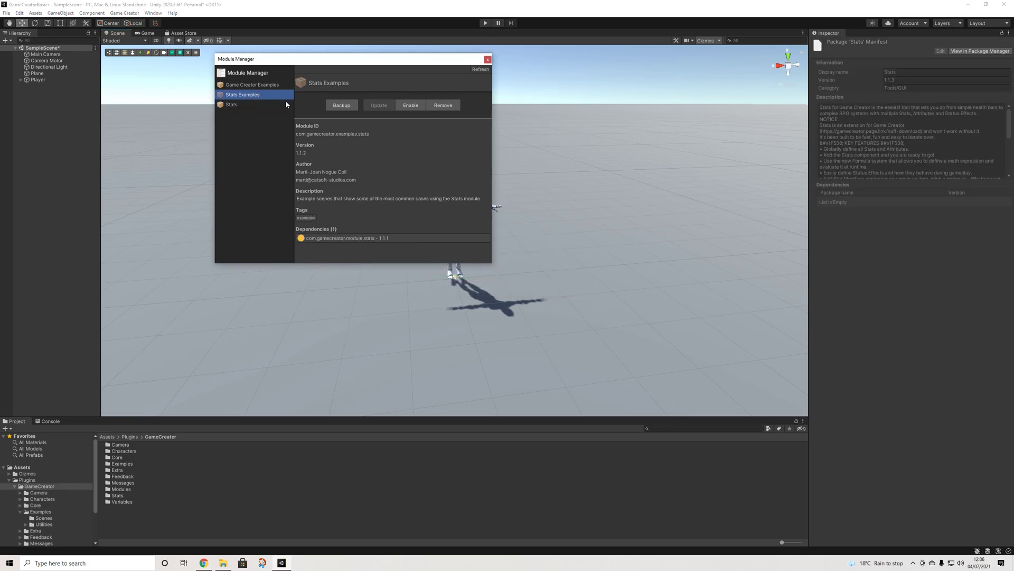
left_click(404, 106)
left_click(683, 332)
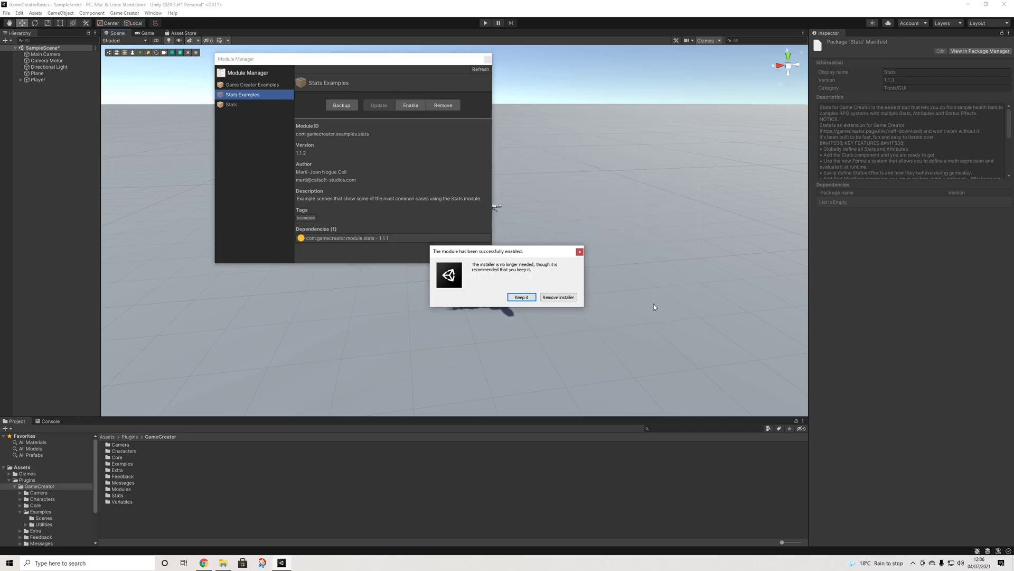
left_click(523, 297)
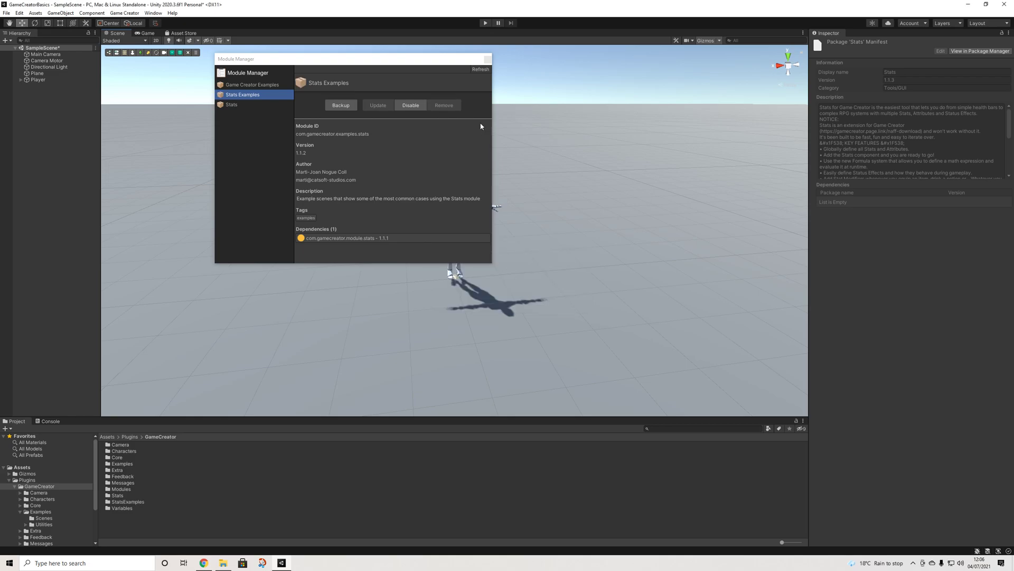
left_click(488, 60)
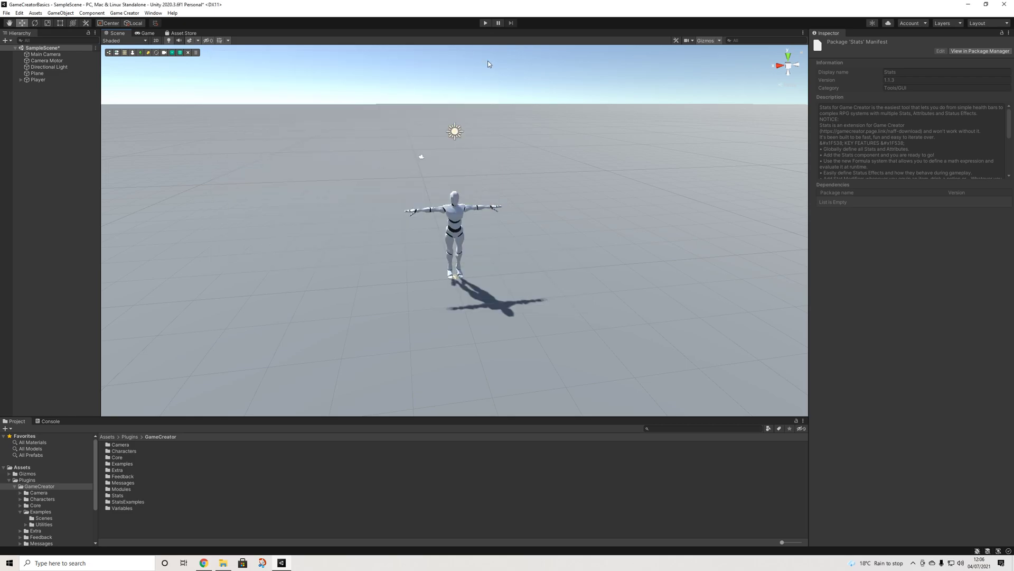
- Open the Example-1 scene from GameCreator's StatsExamples folder, saving the current scene's changes
left_click(31, 482)
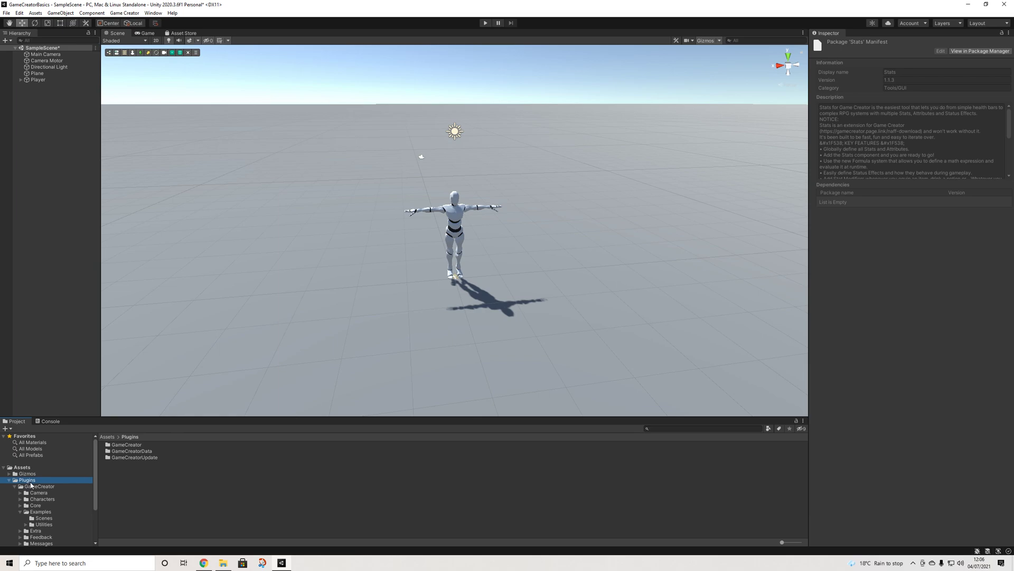
left_click(32, 486)
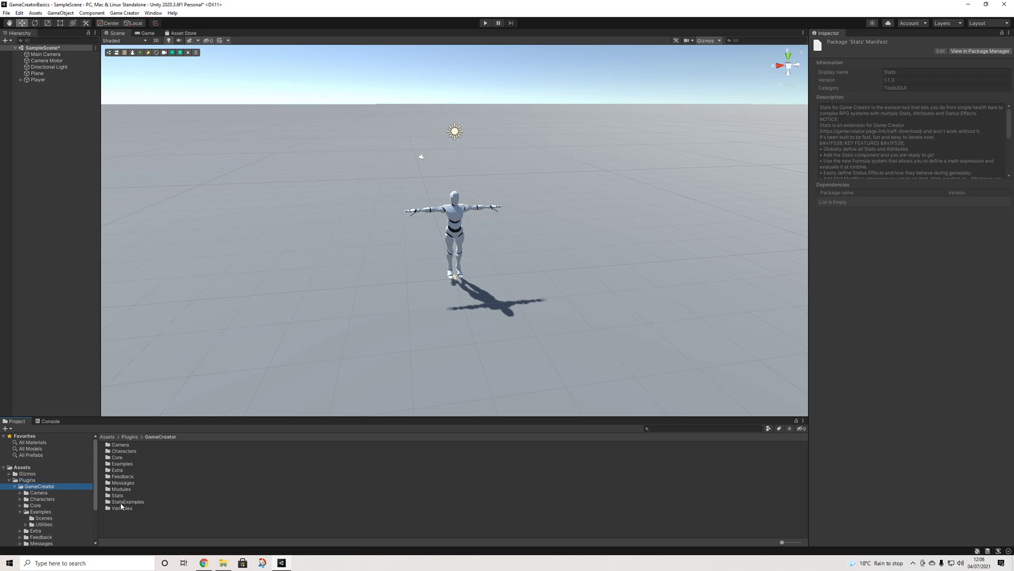
double_click(119, 501)
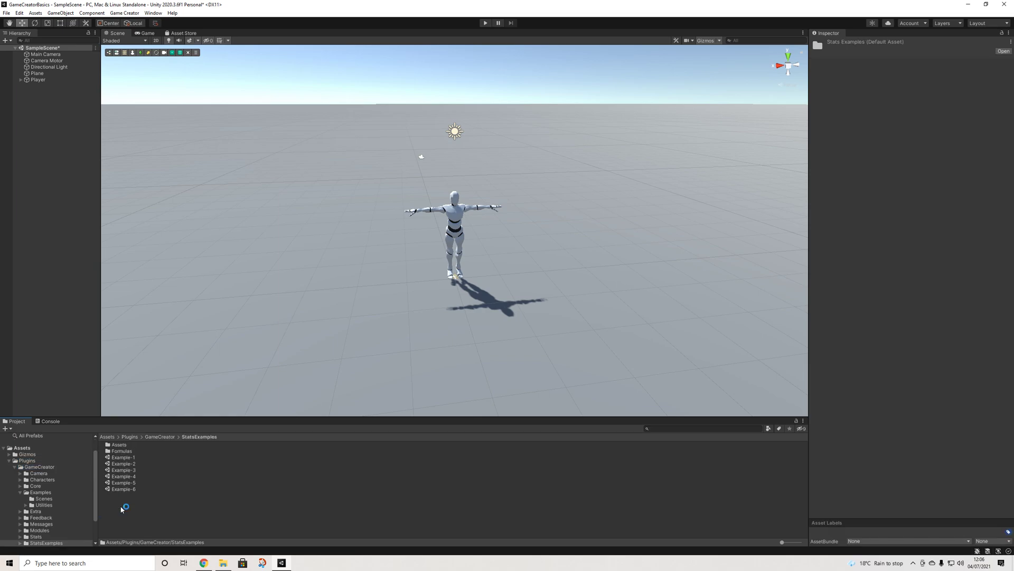
double_click(128, 459)
left_click(494, 297)
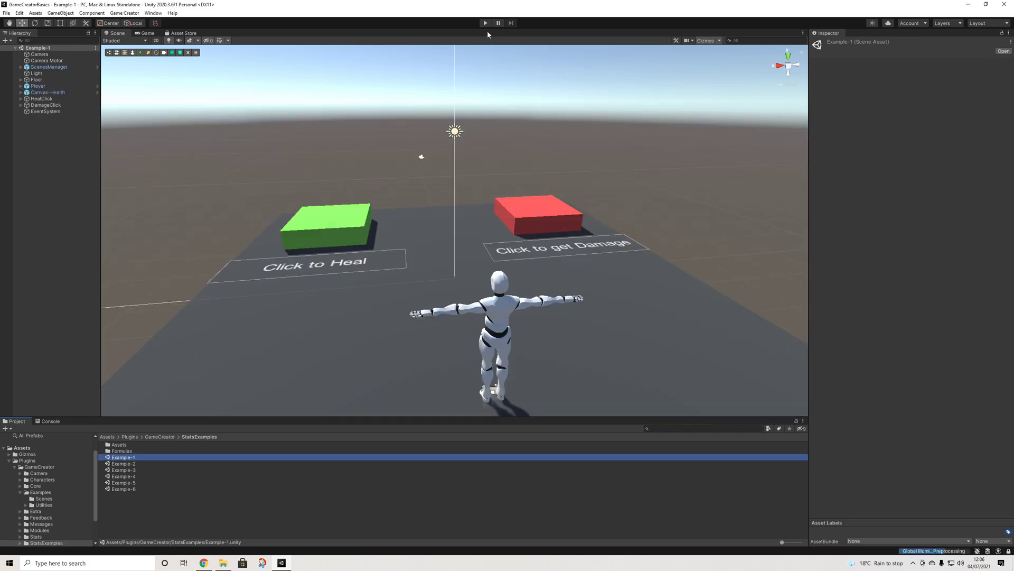
- Play-test the Example-1 scene by using the damage and heal blocks to change the player's HP
left_click(486, 23)
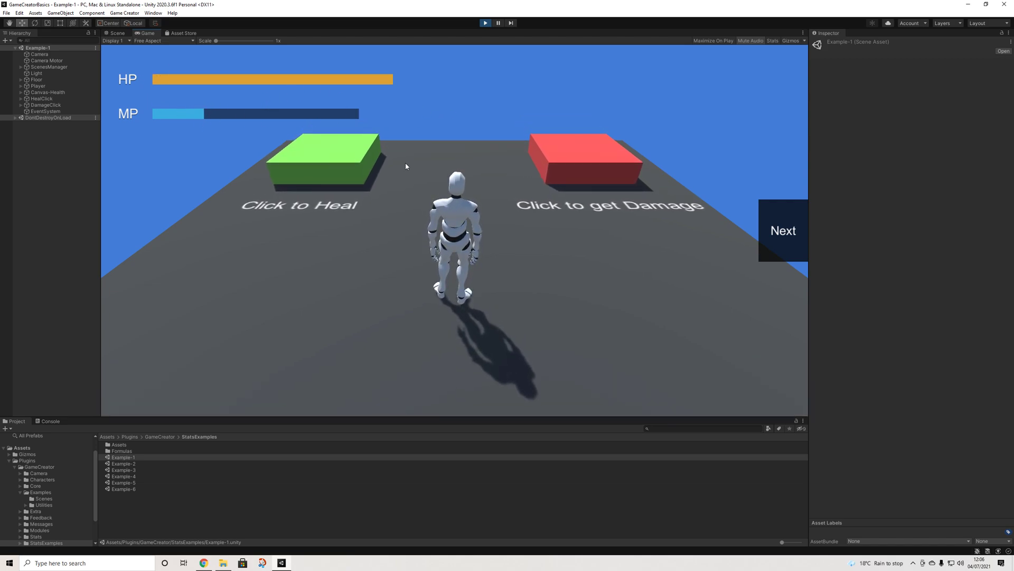
left_click(583, 155)
left_click(331, 154)
left_click(554, 153)
left_click(327, 154)
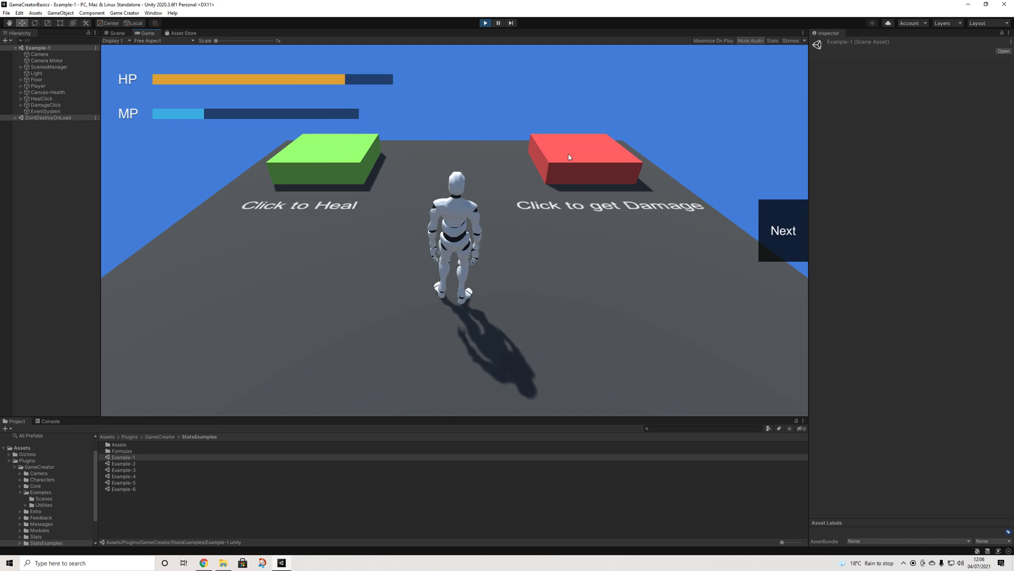
left_click(570, 154)
left_click(569, 151)
left_click(308, 153)
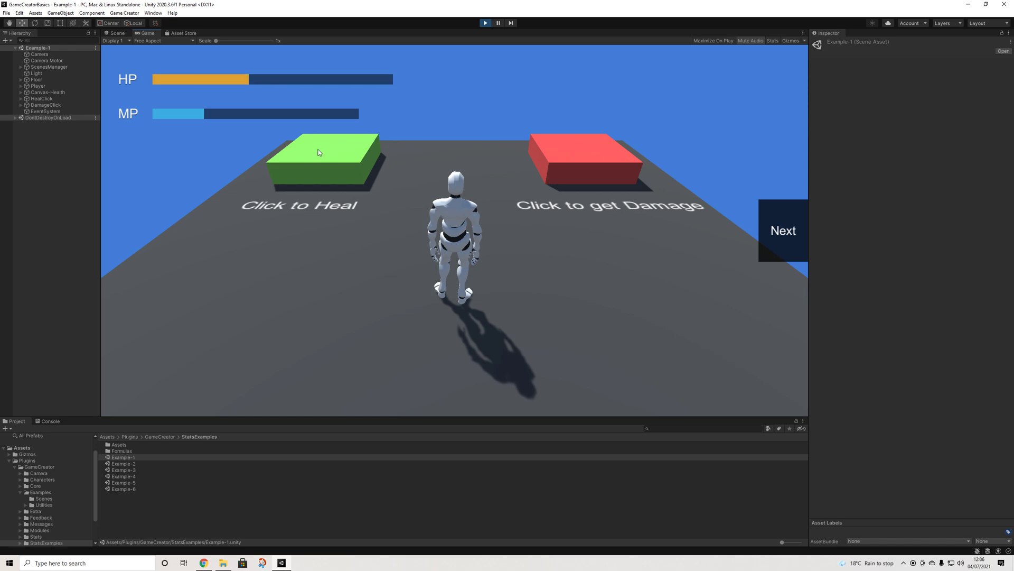
left_click(315, 154)
left_click(489, 23)
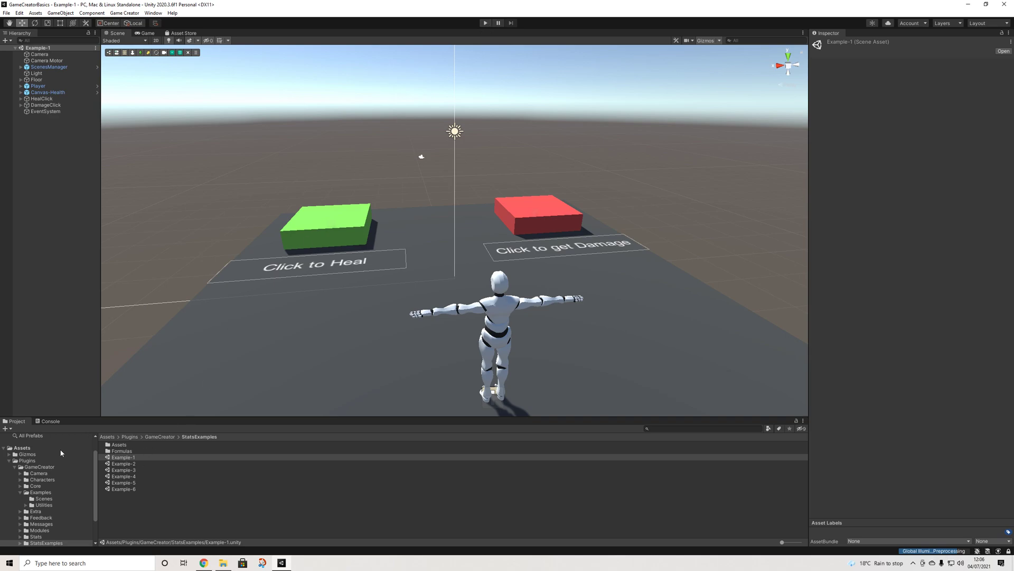
- Reopen SampleScene from the project's Scenes folder
left_click(9, 460)
left_click(27, 486)
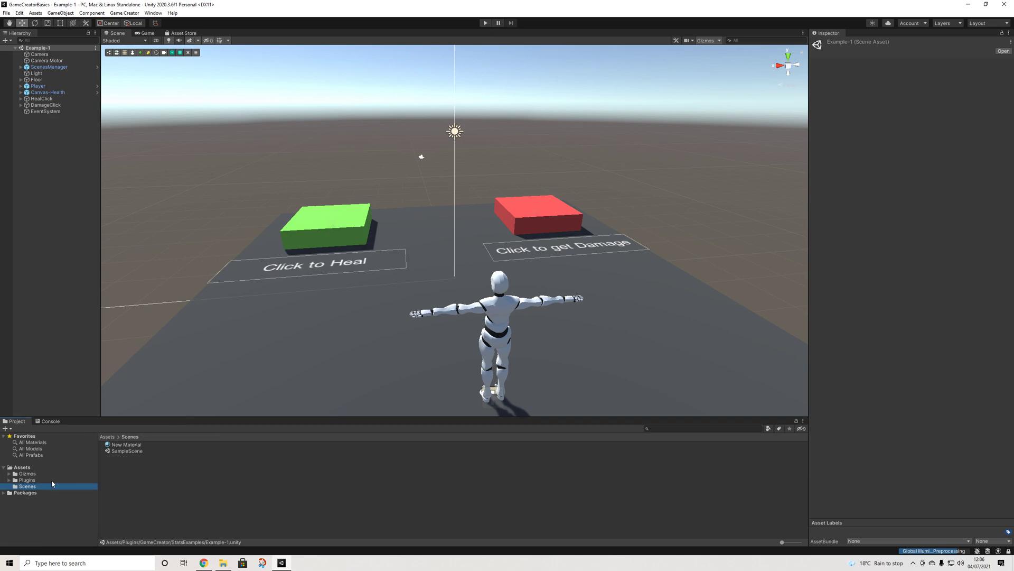
double_click(122, 450)
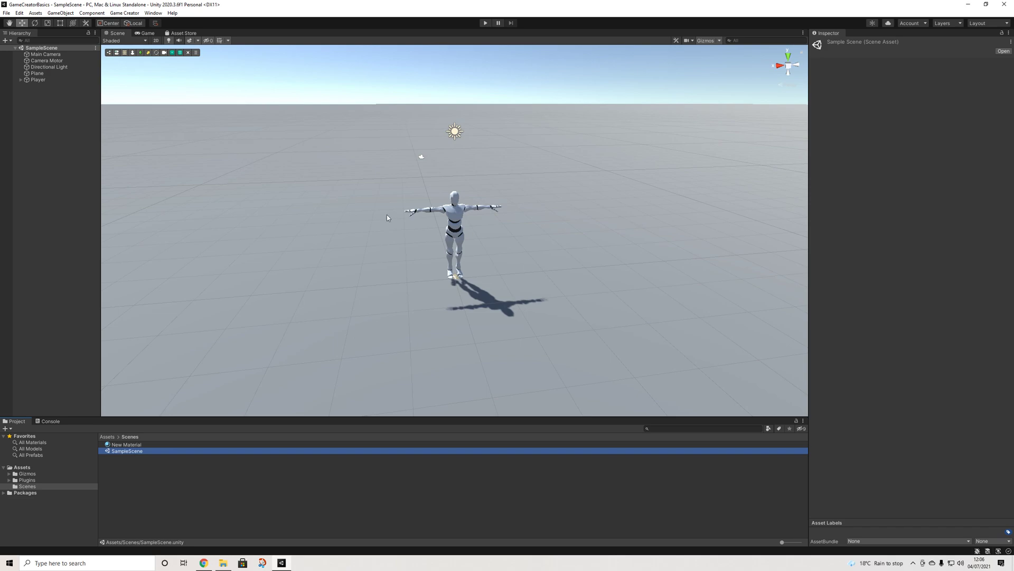
- Open the Game Creator Preferences at the Stats settings, with the window centred over the scene and widened
left_click(136, 13)
left_click(126, 61)
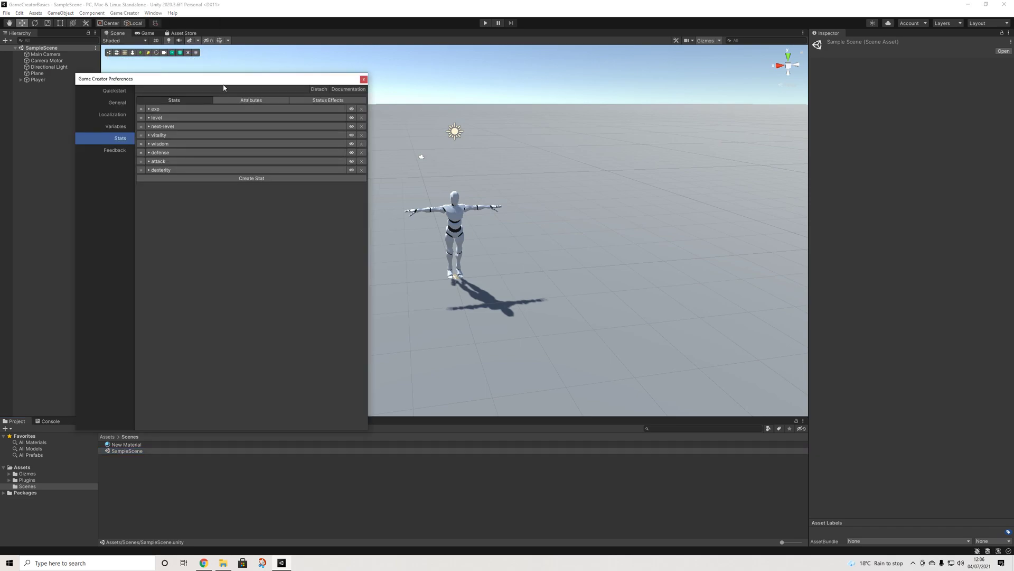
left_click_drag(241, 82, 429, 64)
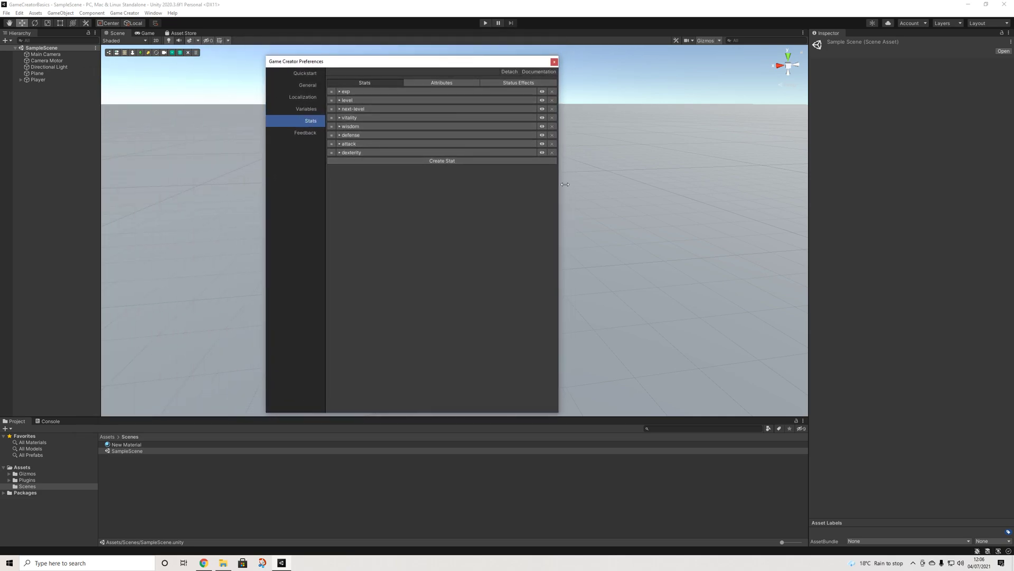
left_click_drag(560, 184, 655, 184)
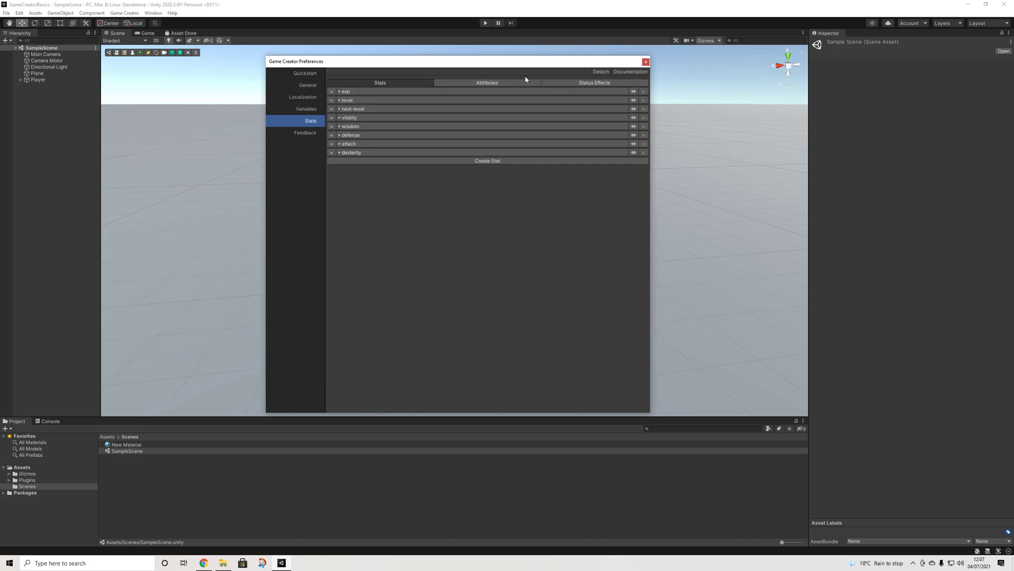
- Examine the definitions of the exp, level, next-level, vitality and wisdom stats
left_click(353, 92)
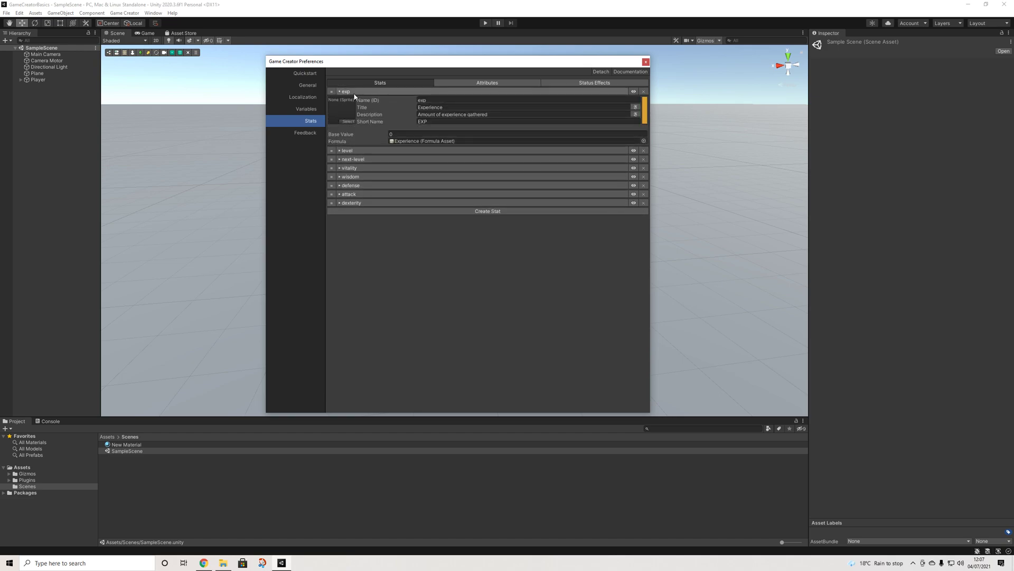
left_click(354, 93)
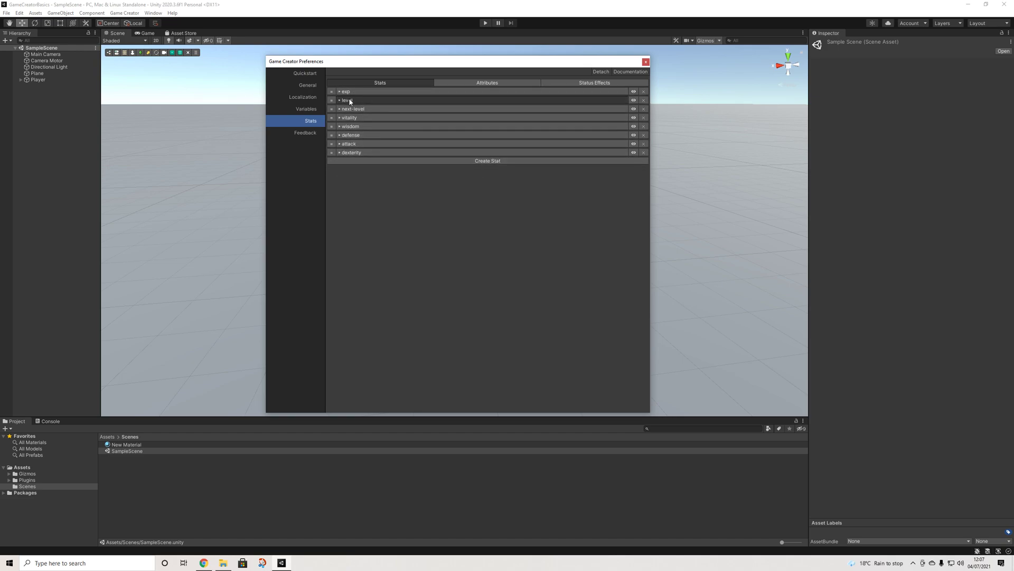
left_click(352, 101)
left_click(352, 100)
left_click(352, 109)
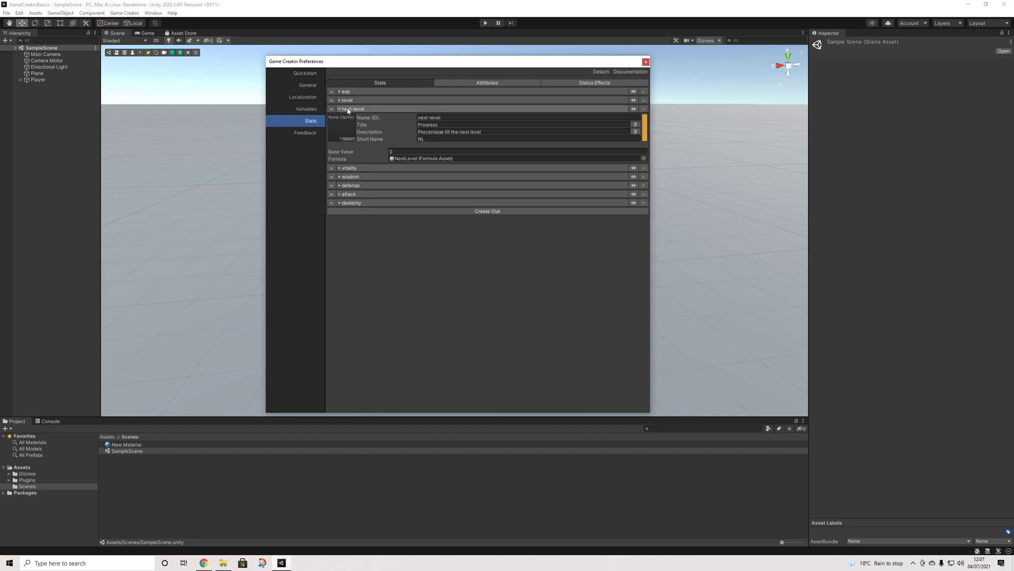
left_click(348, 109)
left_click(349, 118)
left_click(349, 118)
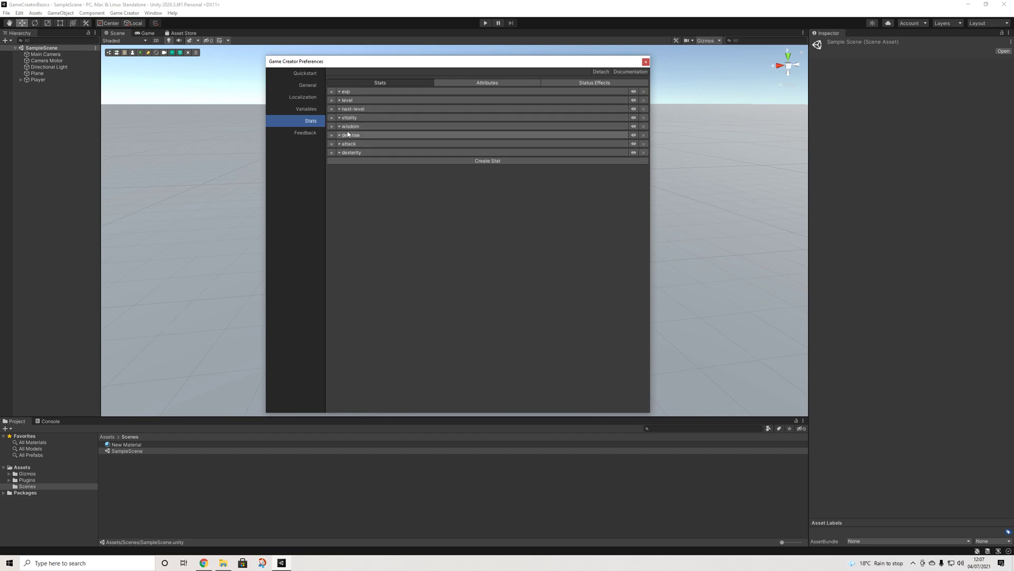
left_click(348, 127)
left_click(349, 127)
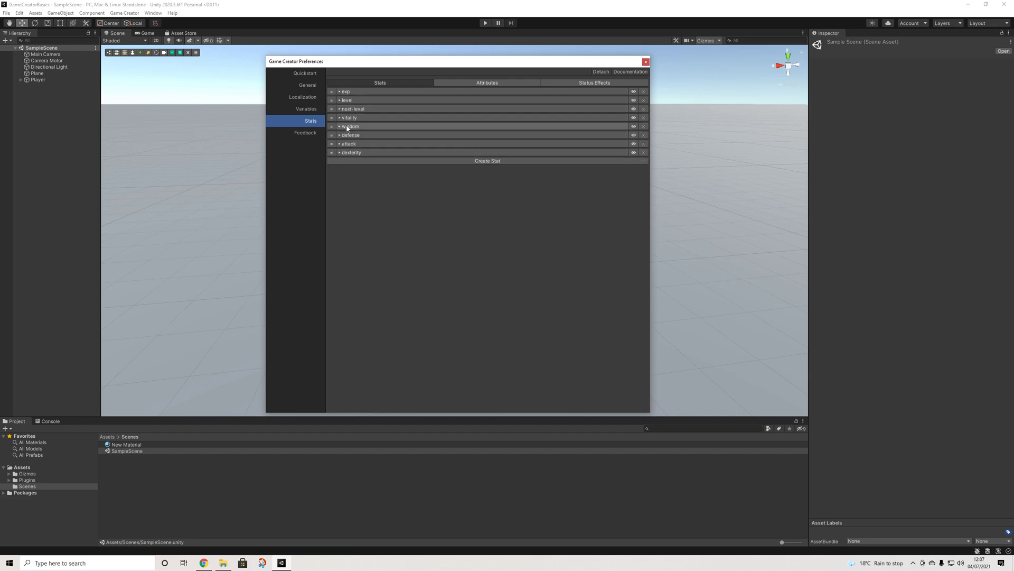
- Inspect the vitality stat's settings and the health attribute that depends on it
left_click(352, 117)
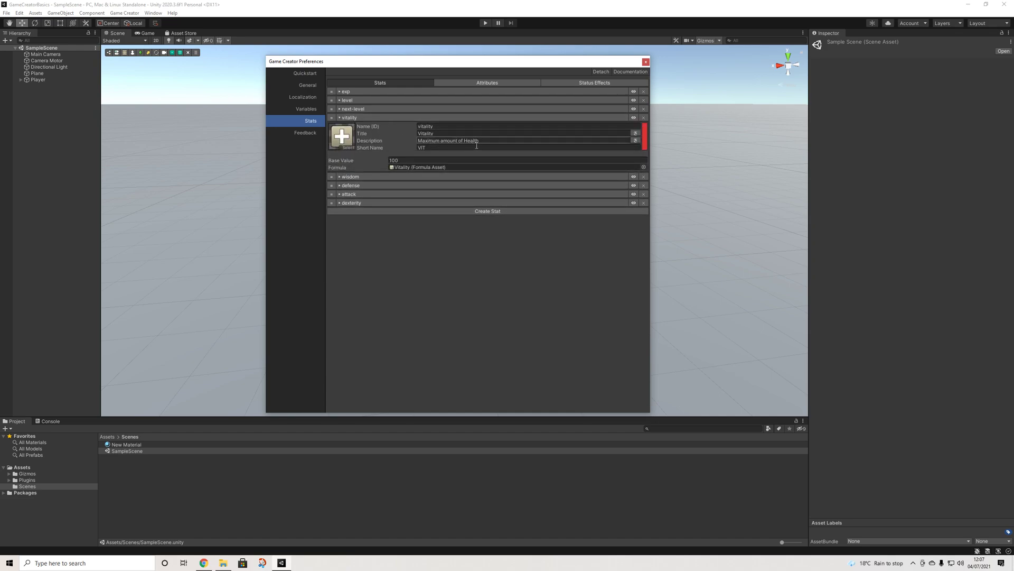
left_click(482, 83)
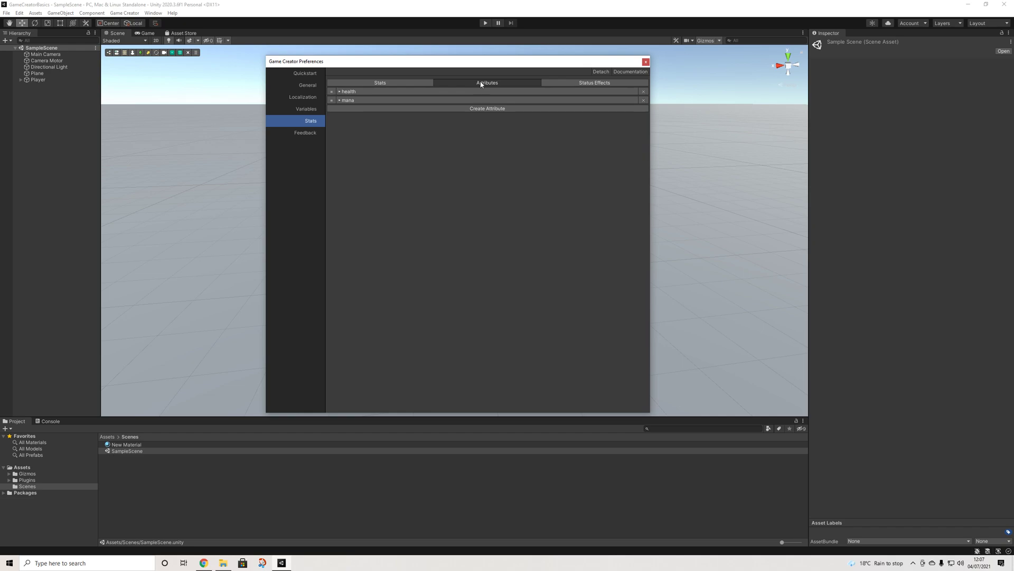
left_click(381, 93)
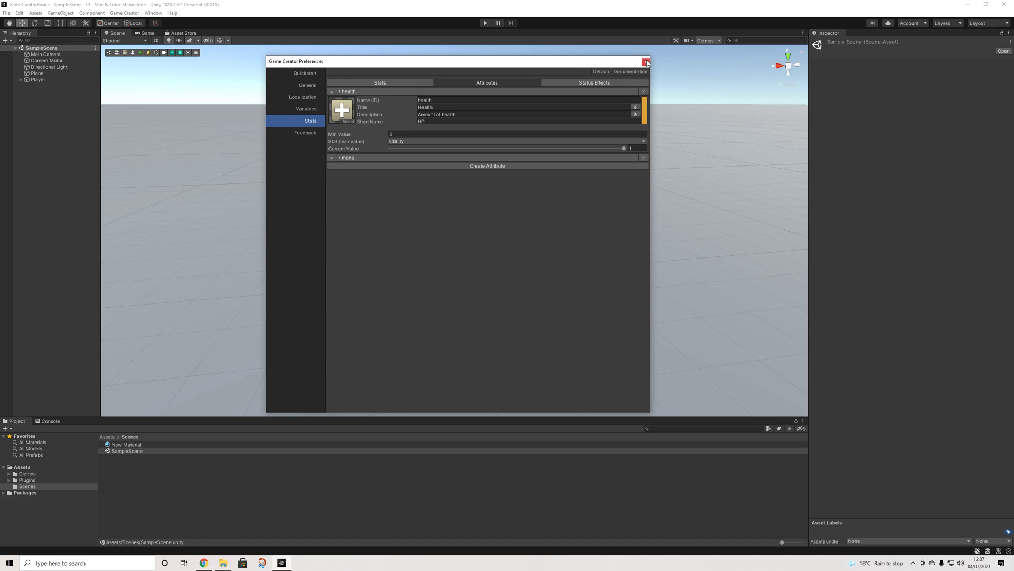
- Inspect the poison status effect's settings, return to the attributes, and close the preferences
left_click(581, 83)
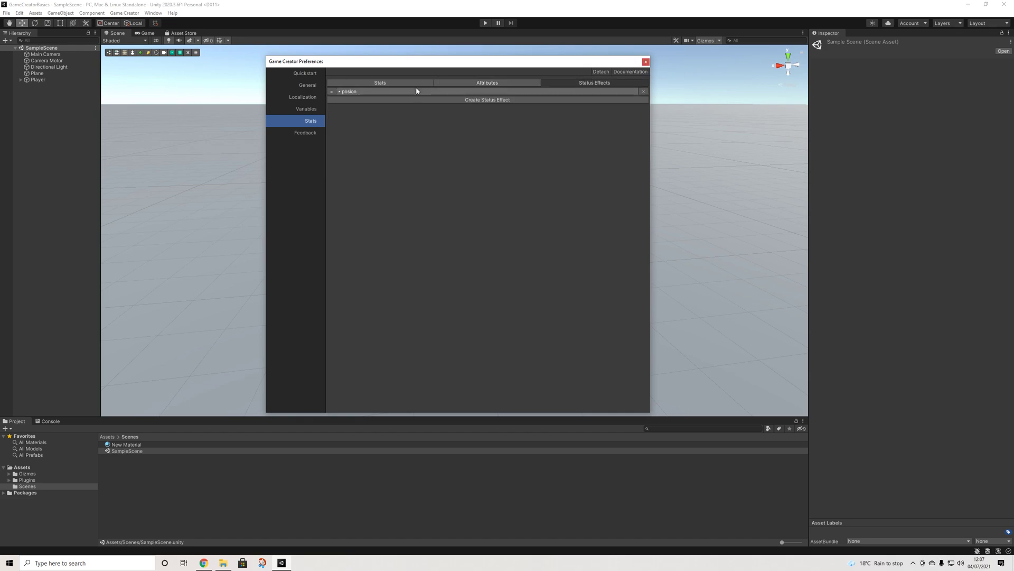
left_click(416, 91)
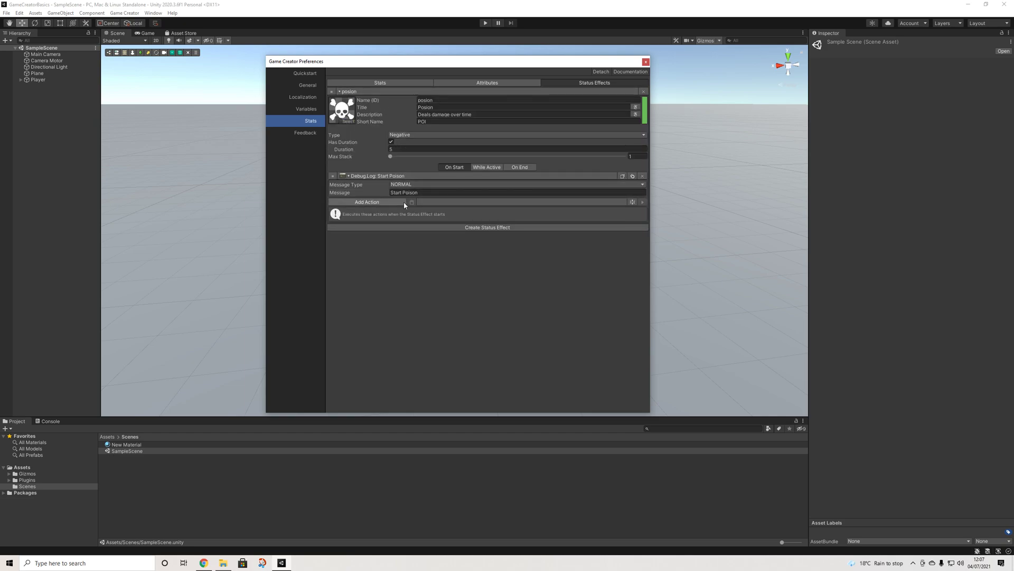
left_click(508, 83)
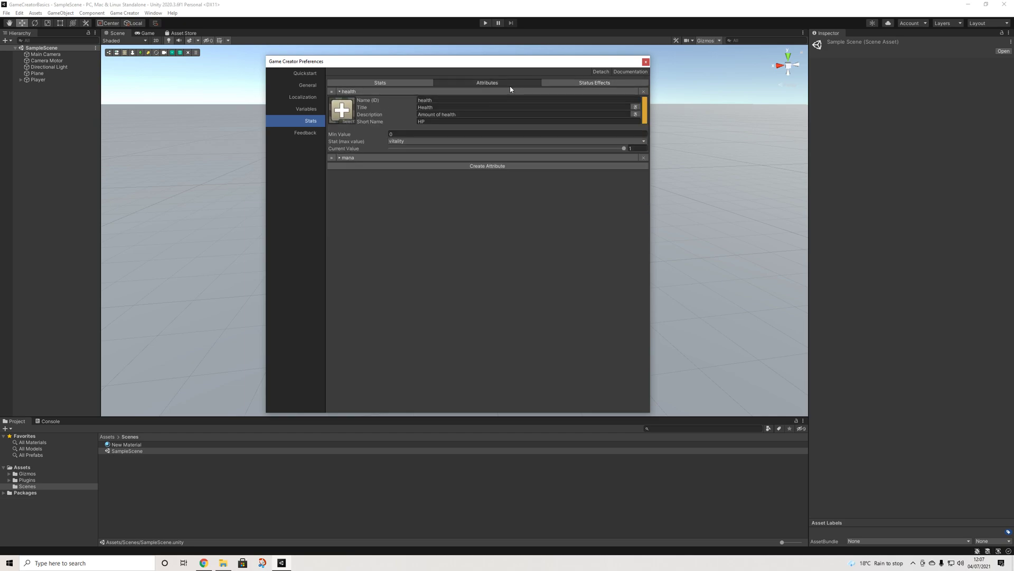
left_click(648, 62)
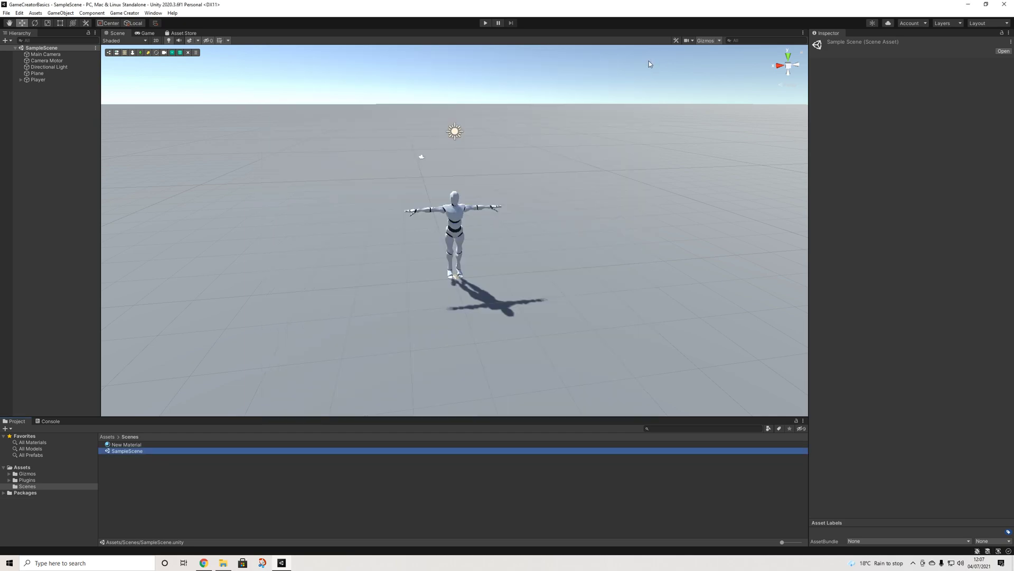
- Add a Stats component to the Player object and collapse its HookPlayer component
left_click(35, 80)
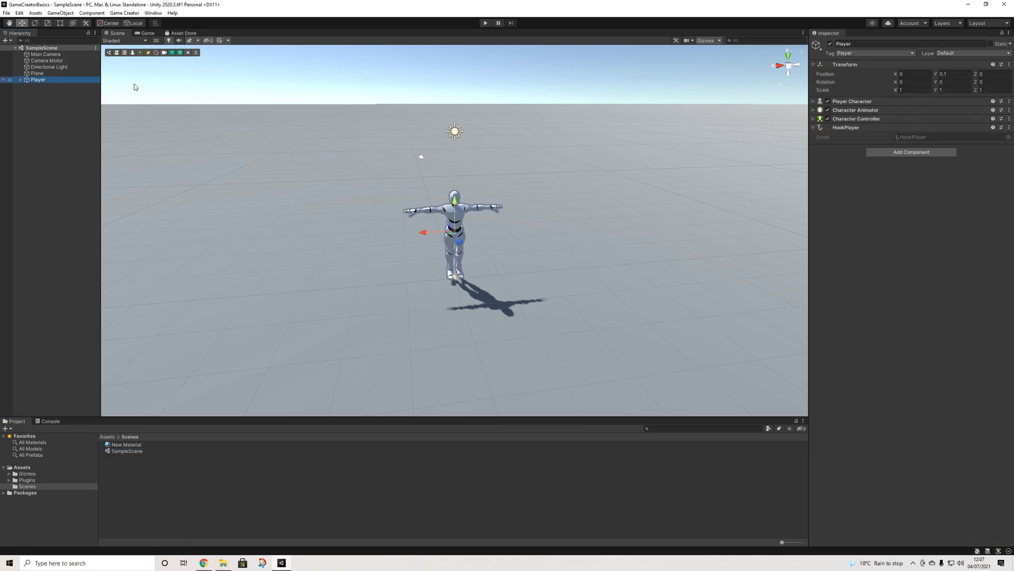
left_click(879, 152)
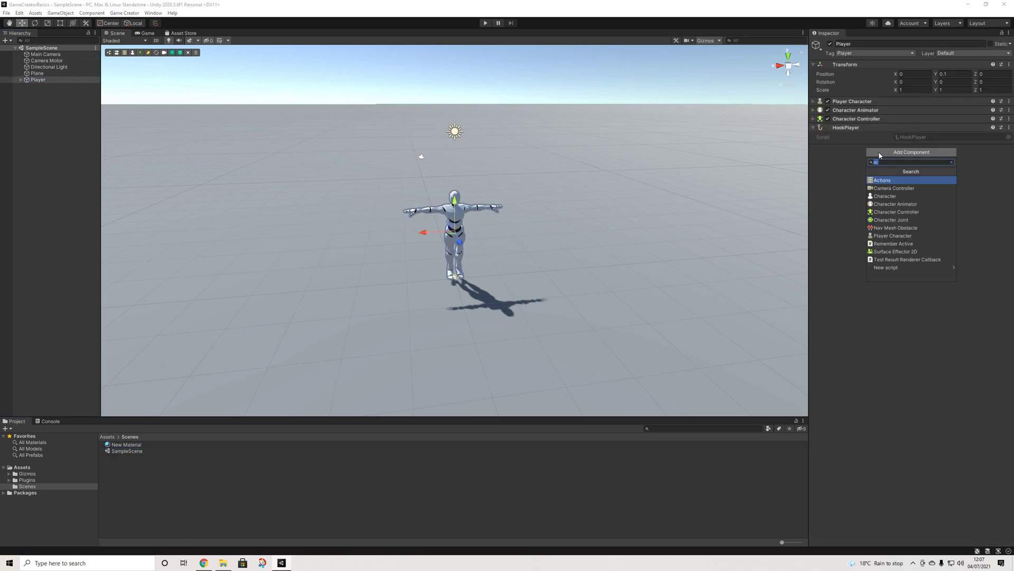
type("stat")
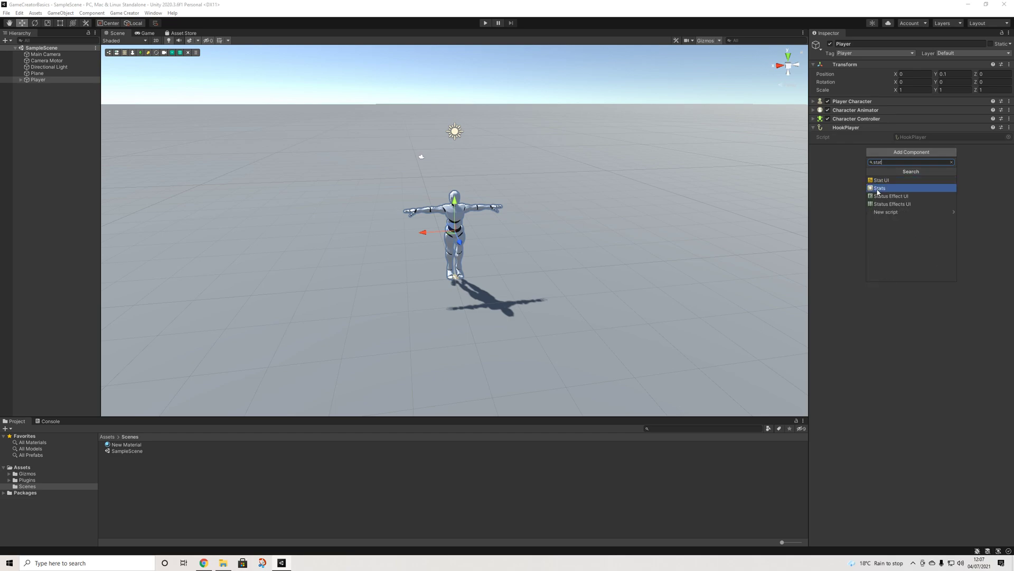
left_click(878, 188)
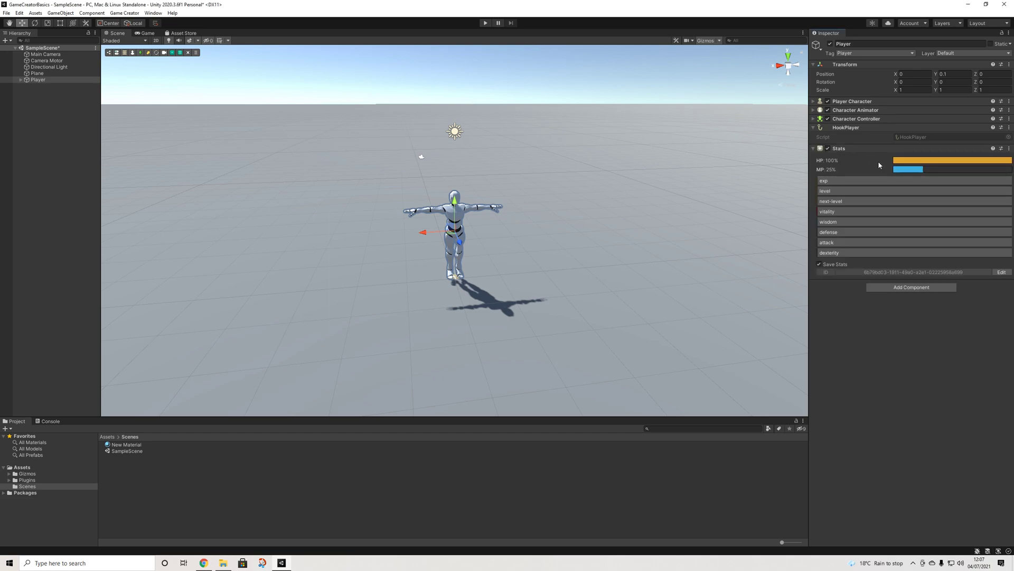
left_click(848, 128)
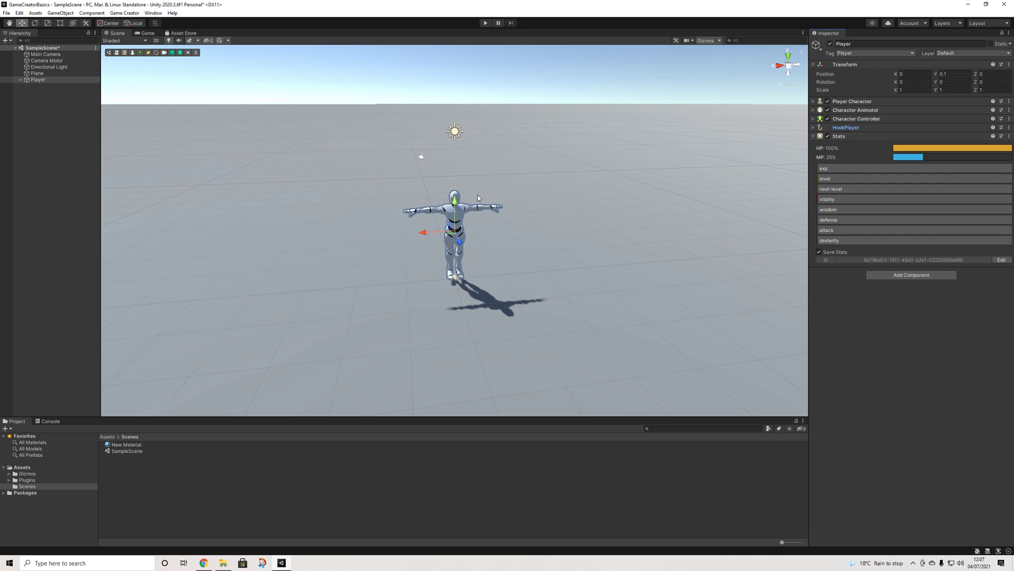
scroll(456, 232, "up", 1)
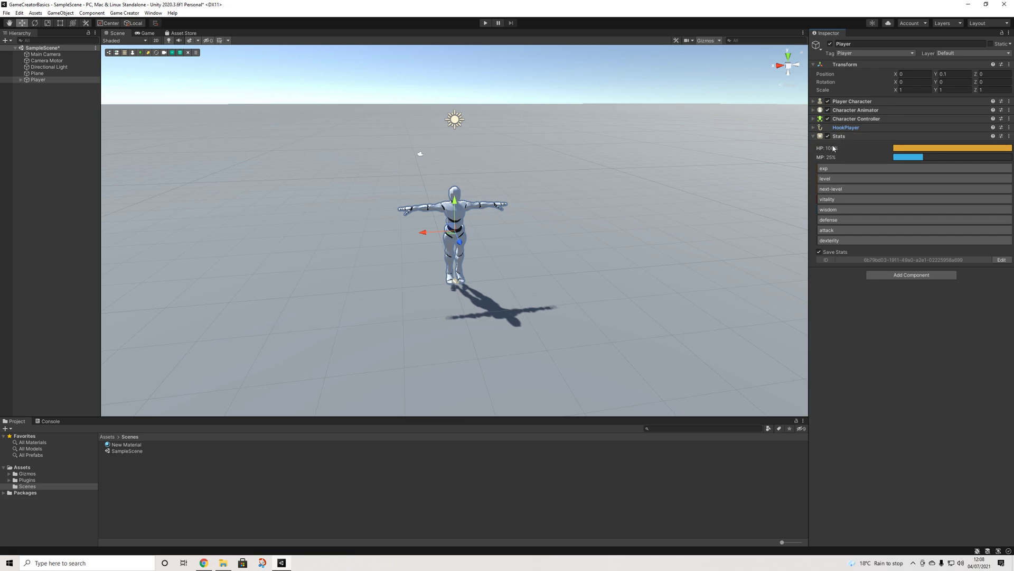
- Examine the base value and formula overrides of the Player's exp, level, next-level, vitality and wisdom stats
left_click(825, 169)
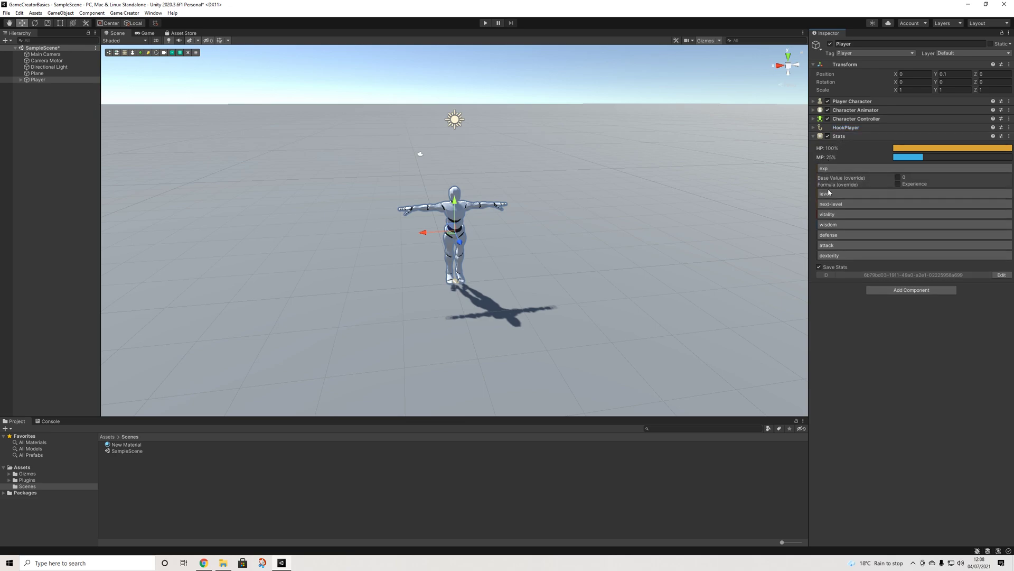
left_click(827, 193)
left_click(830, 221)
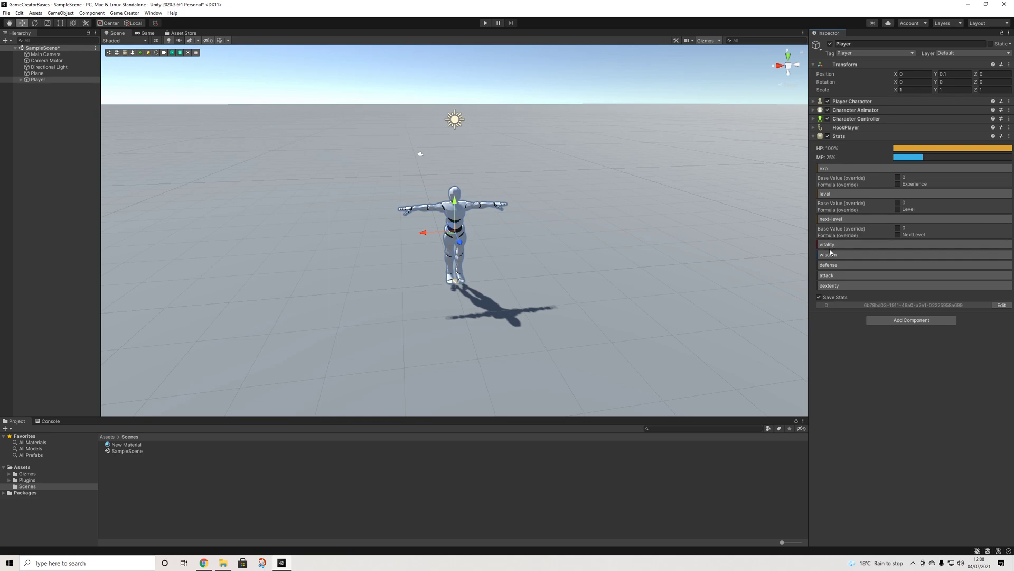
left_click(830, 245)
left_click(828, 270)
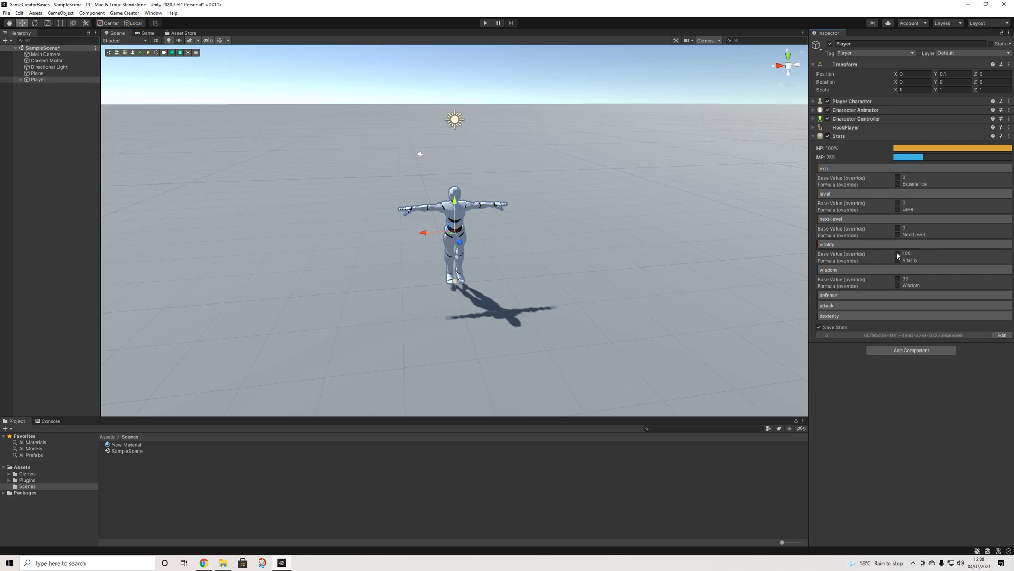
- Try a base value of 50 for the vitality stat in the Game Creator Preferences
left_click(124, 13)
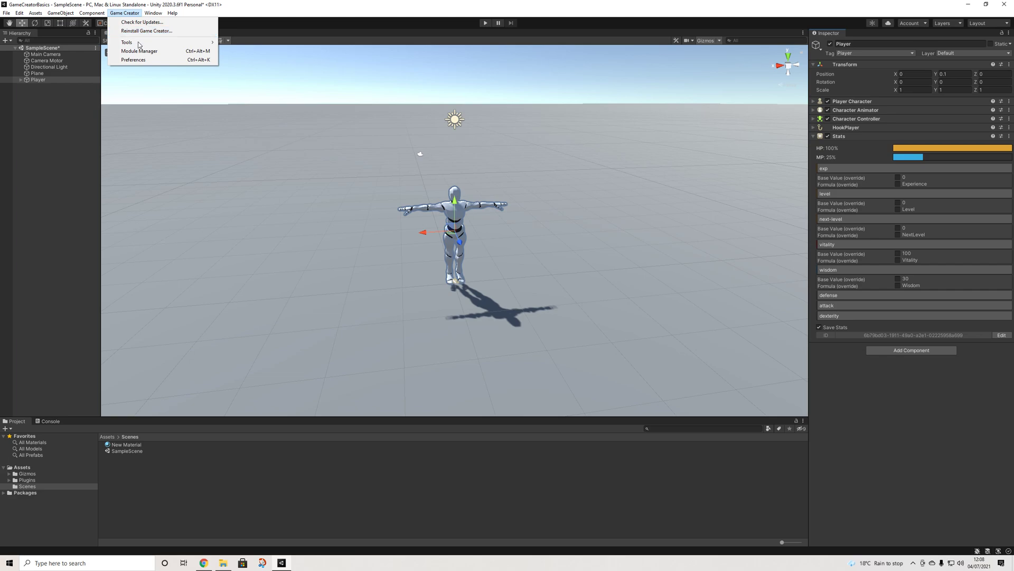
left_click(133, 60)
left_click(352, 118)
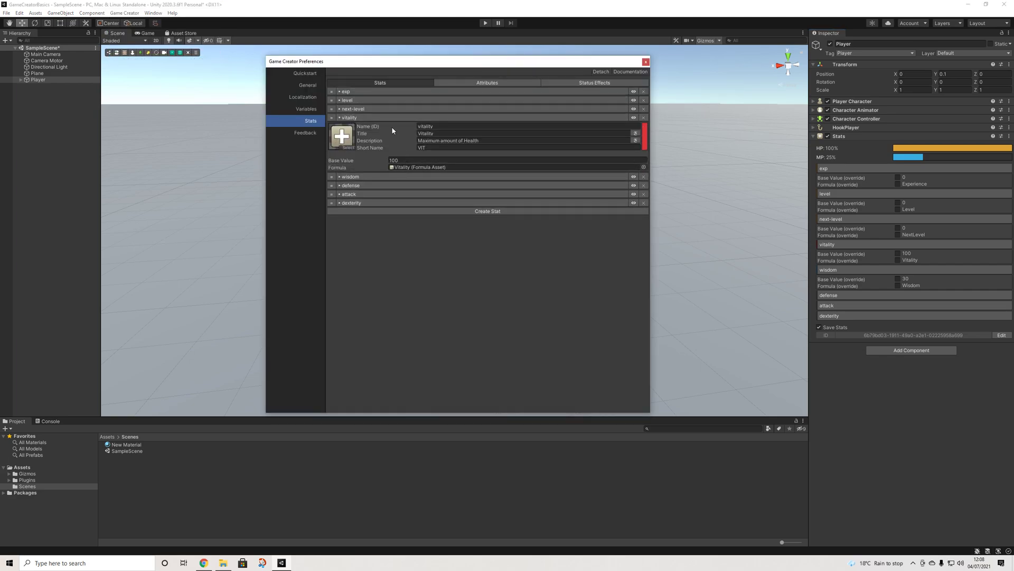
left_click(398, 160)
left_click(403, 162)
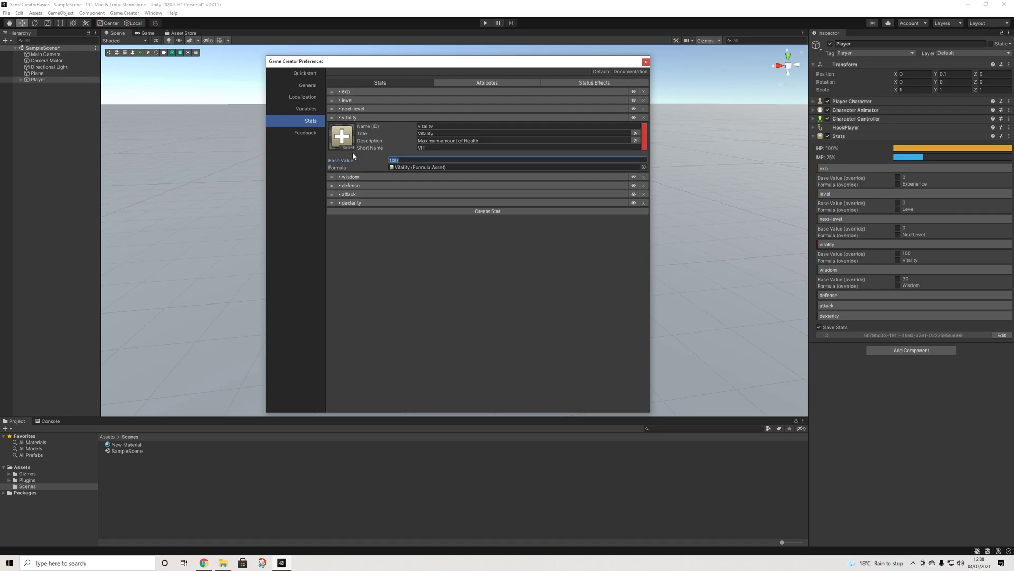
type("50")
left_click_drag(411, 163, 374, 159)
left_click(646, 62)
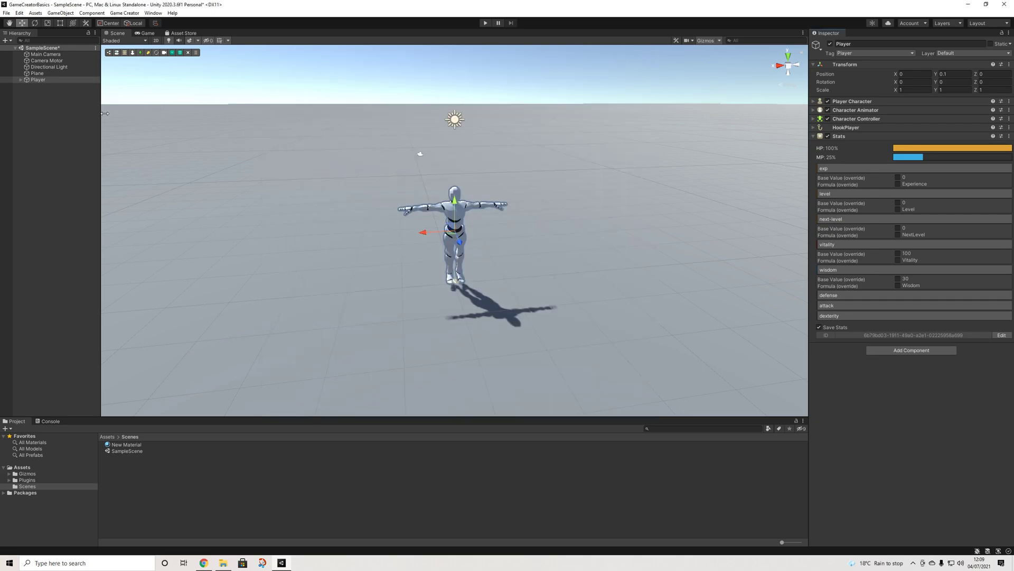
- Create a UI canvas in the scene and add an image as its child
left_click(28, 98)
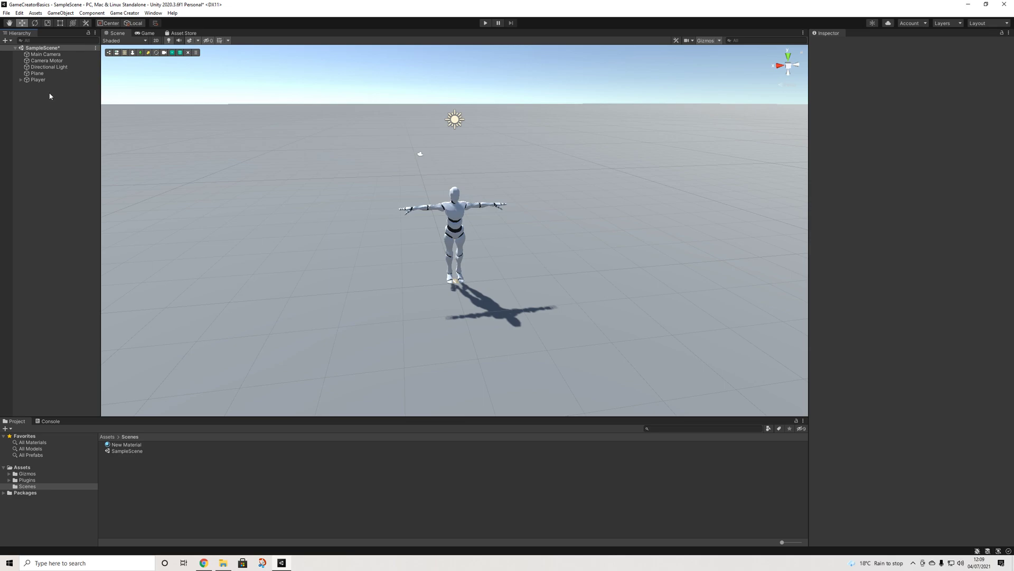
right_click(44, 92)
mouse_move(98, 250)
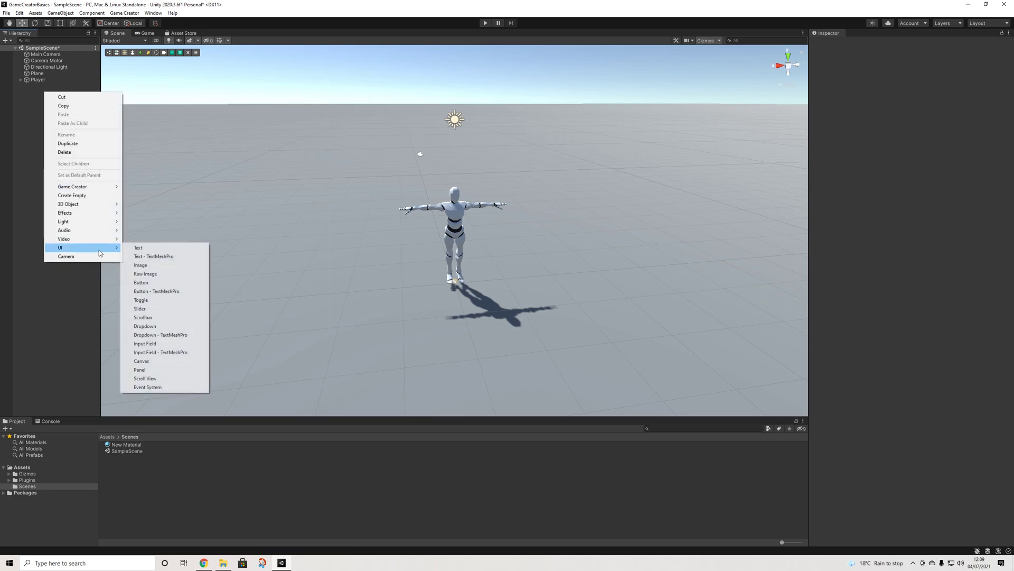
left_click(141, 361)
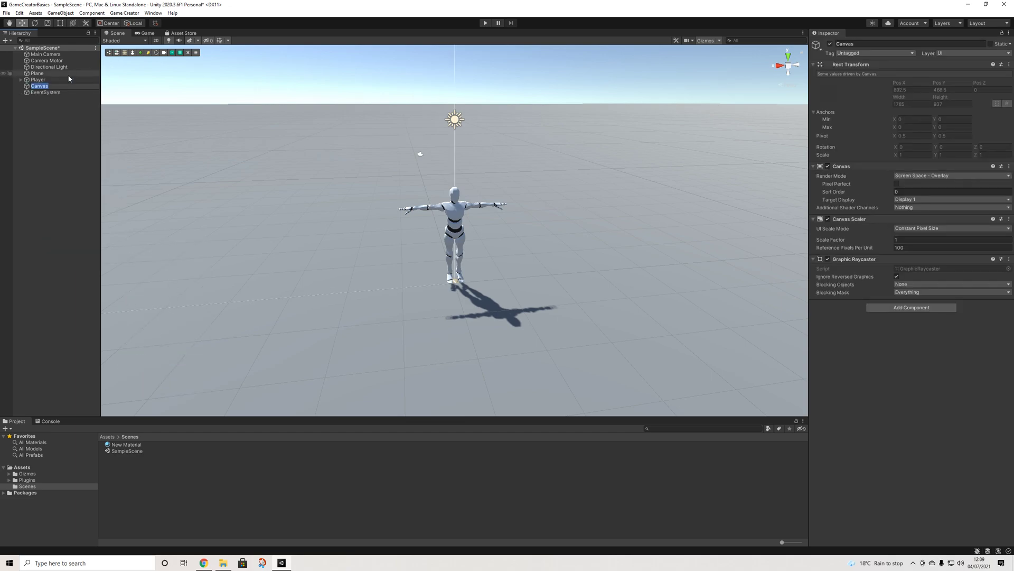
right_click(41, 87)
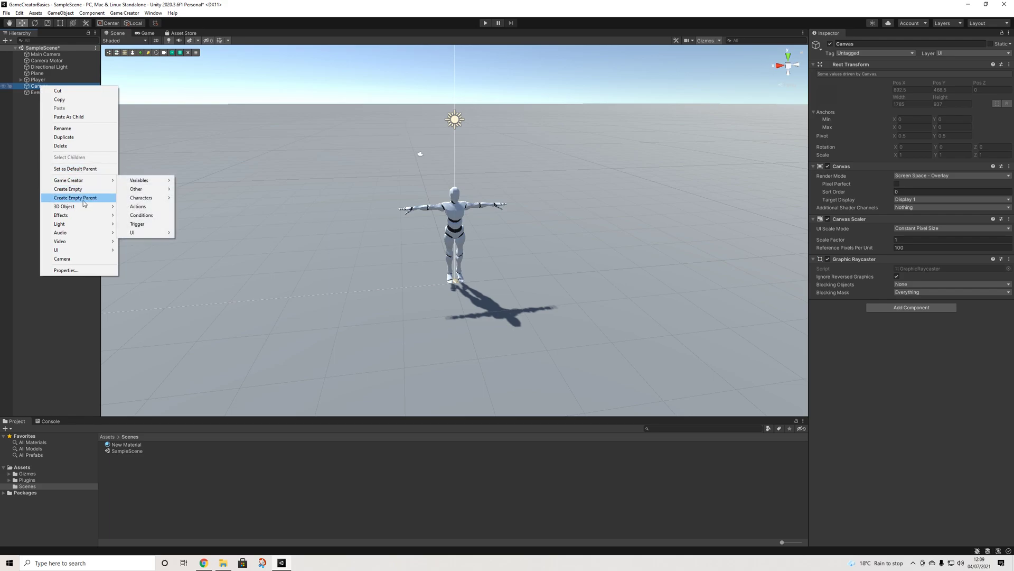
mouse_move(103, 252)
left_click(136, 267)
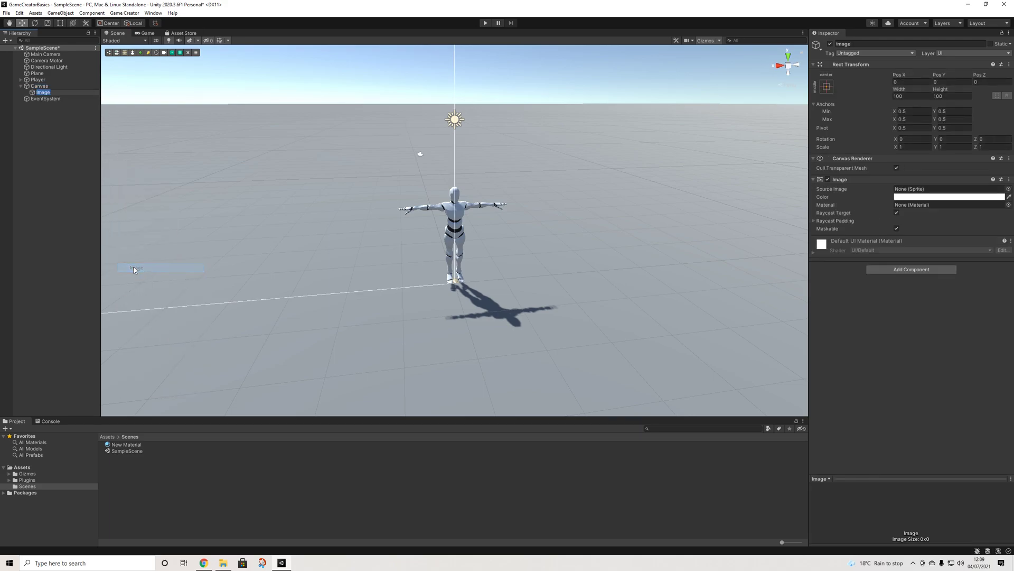
- In the 2D scene view, reshape the image into a bar about 409 wide and 44 high in the canvas's upper-left corner
left_click(155, 41)
left_click(71, 85)
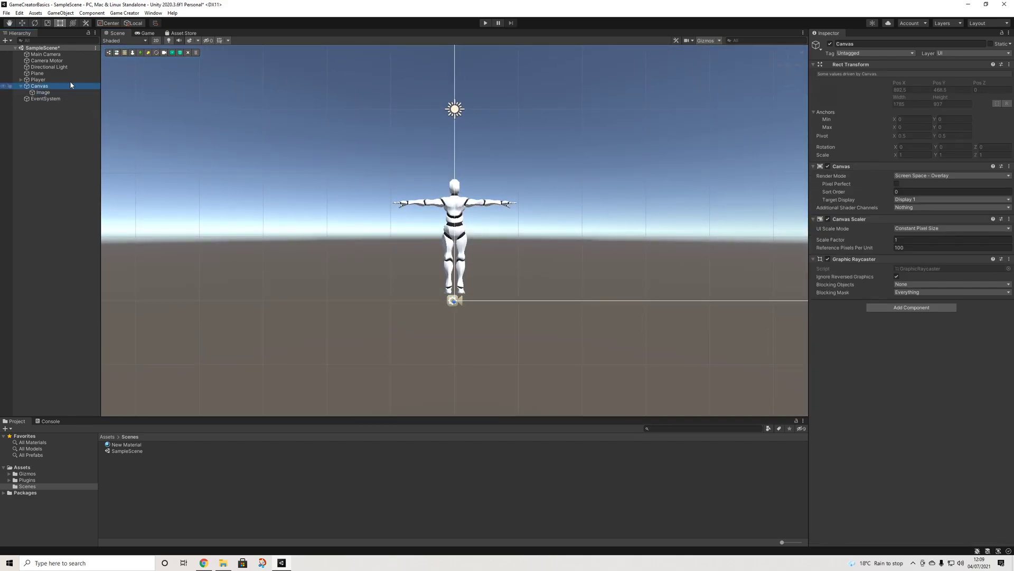
left_click(331, 30)
key("f")
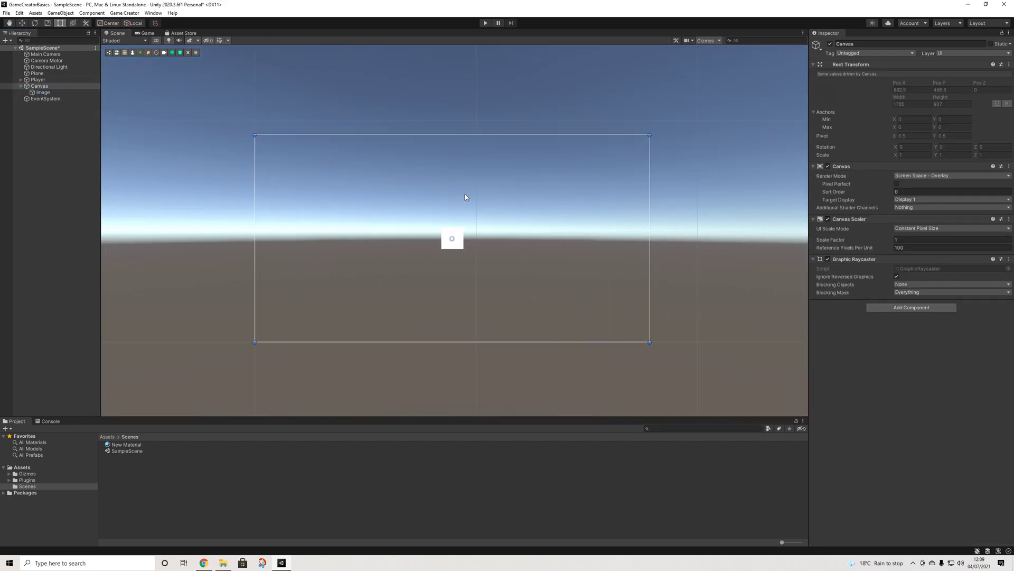
left_click(41, 92)
left_click_drag(438, 238, 389, 121)
left_click_drag(280, 127, 280, 111)
left_click_drag(386, 103, 311, 97)
left_click_drag(199, 111, 199, 111)
- Rename the canvas image to HealthbarBG
right_click(52, 92)
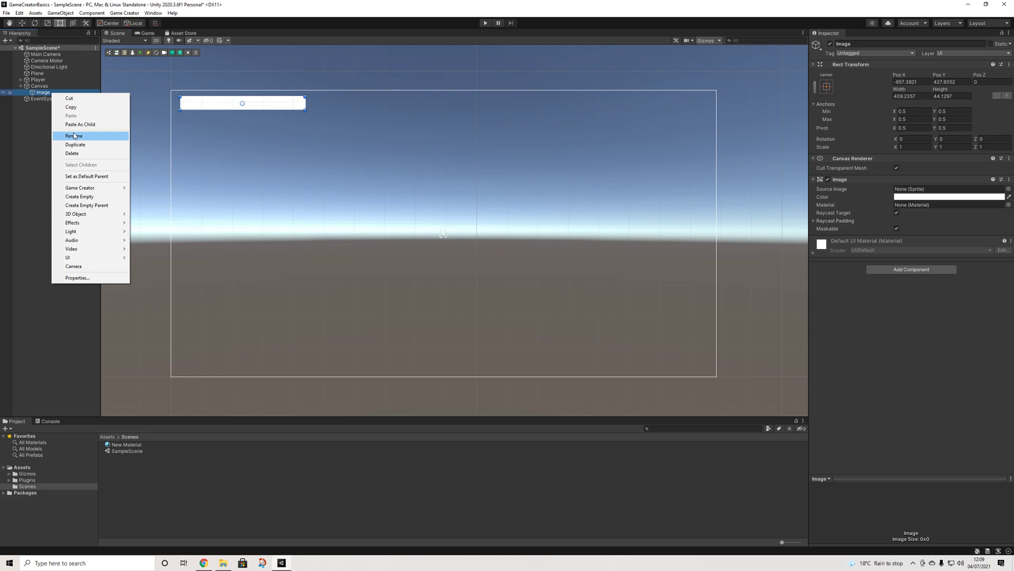
left_click(73, 136)
type("Health")
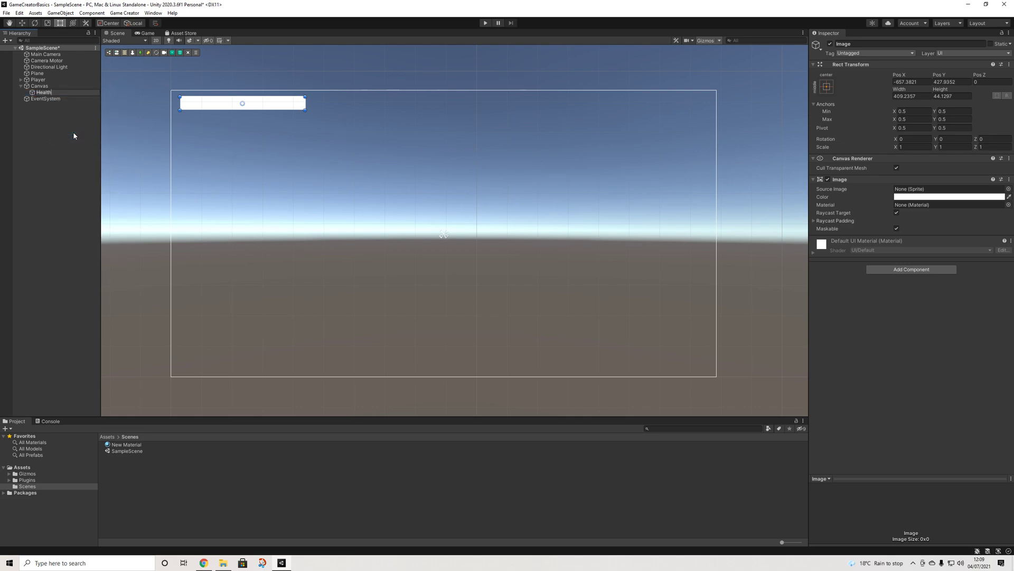
type("barBG")
key("Return")
- Set the HealthbarBG image colour to semi-transparent black, hex 000000 with an alpha of about 0.67
left_click(938, 197)
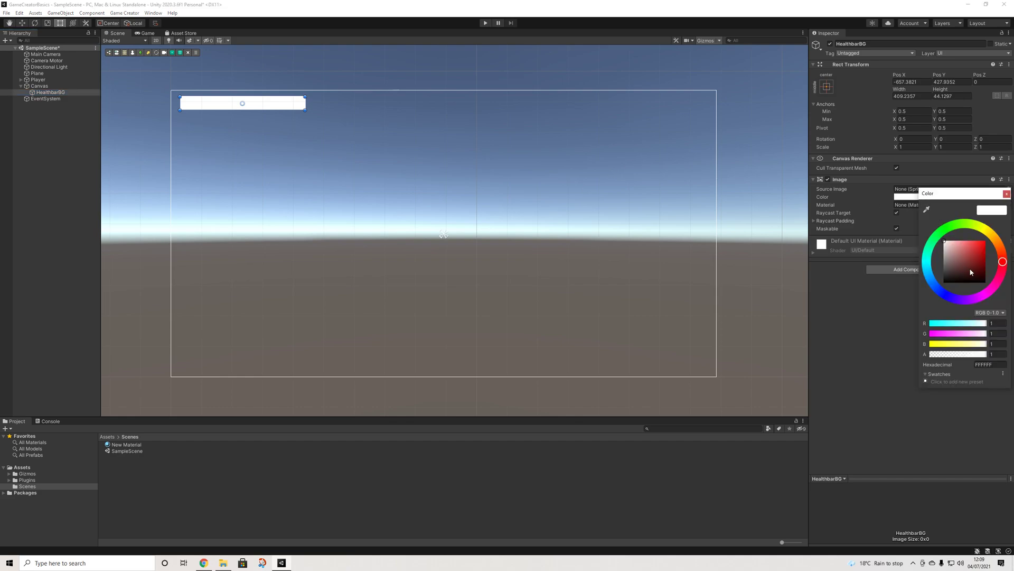
mouse_move(951, 248)
left_mouse_down()
mouse_move(968, 365)
mouse_move(968, 354)
left_mouse_up()
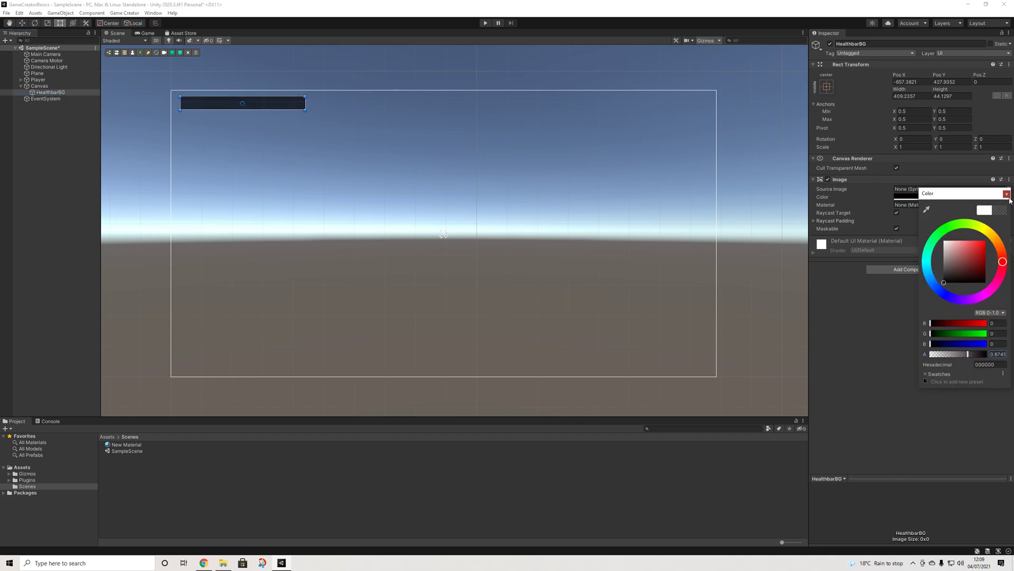
left_click(1007, 194)
- Duplicate HealthbarBG twice and nest both copies under the original
left_click(46, 92)
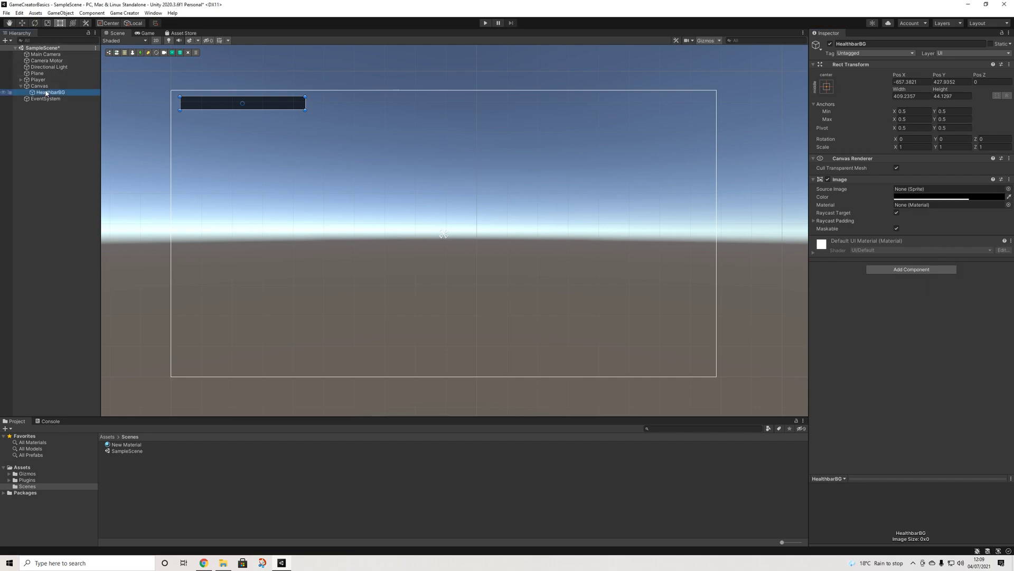
key("ctrl+d")
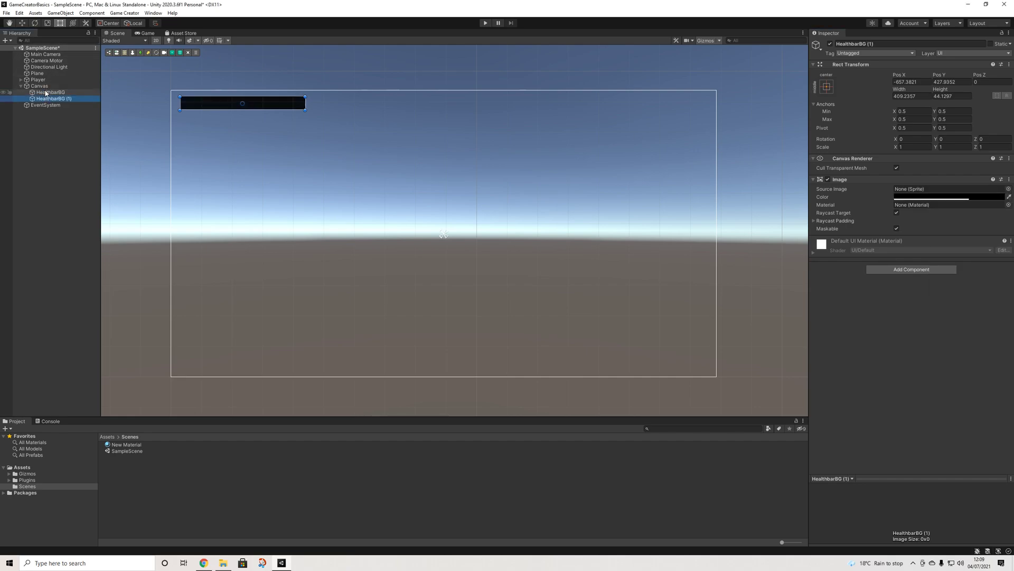
key("ctrl+d")
left_click(58, 99, "shift")
key("f")
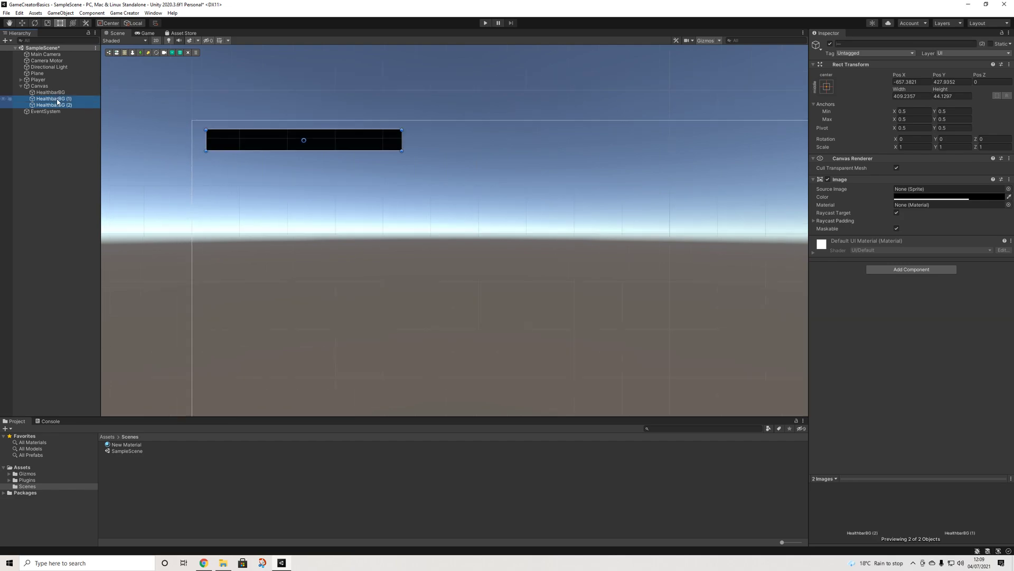
left_click_drag(57, 100, 58, 94)
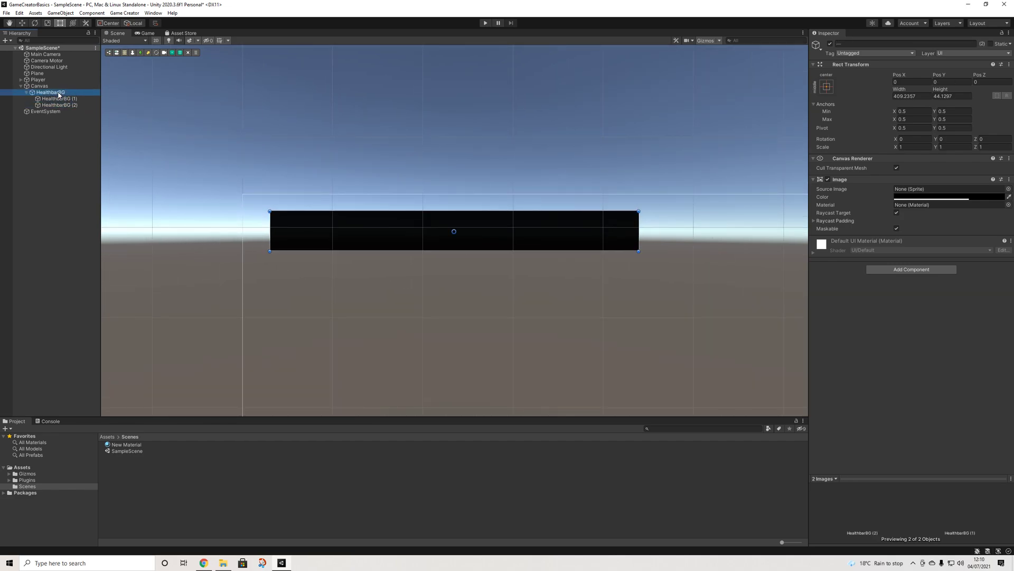
- Rename the first nested HealthbarBG copy to Delay
left_click(59, 98)
left_click(872, 45)
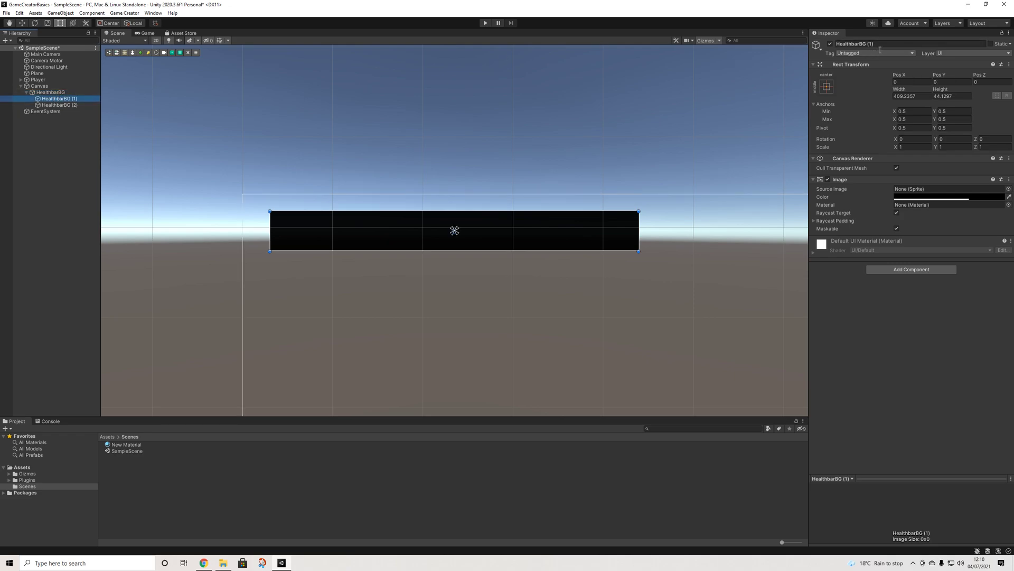
type("Delay")
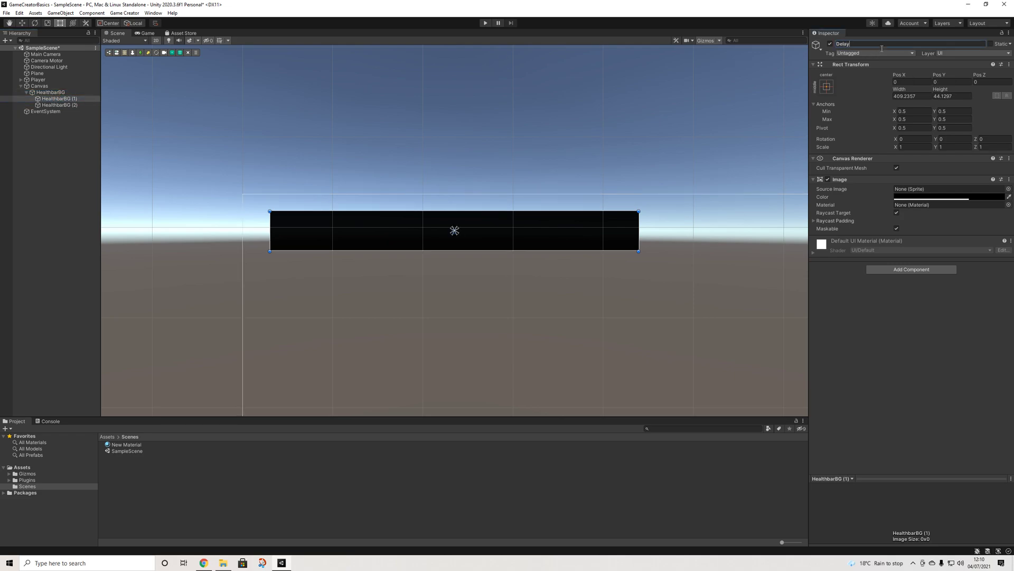
key("Return")
- Rename the second nested HealthbarBG copy to Bar
left_click(58, 105)
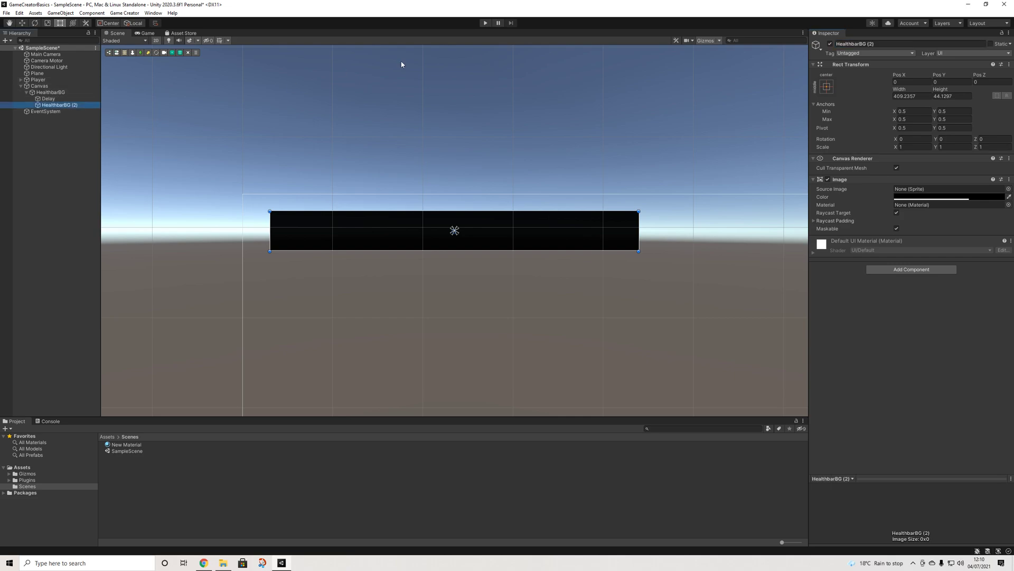
left_click(867, 46)
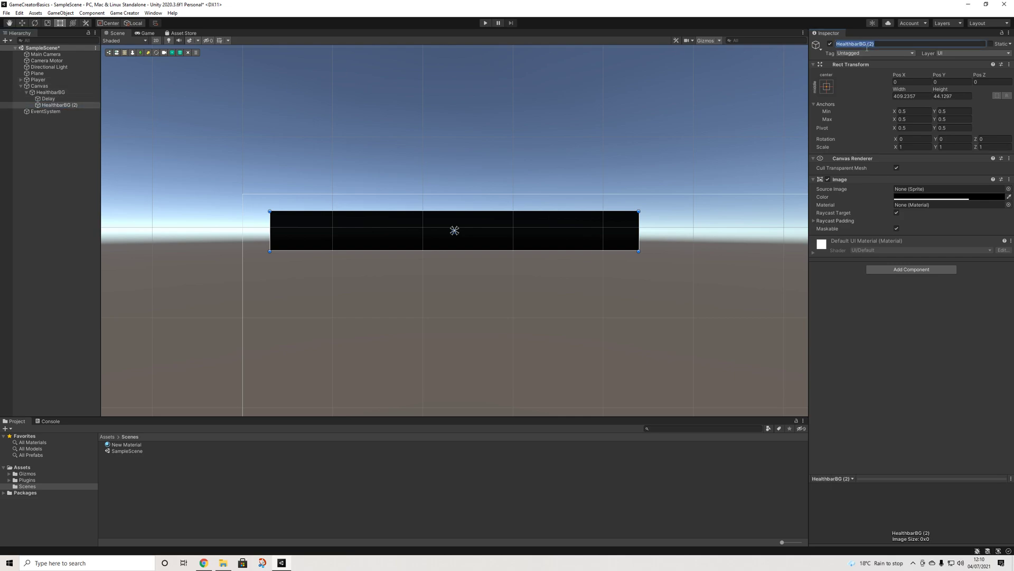
type("Bar")
key("Return")
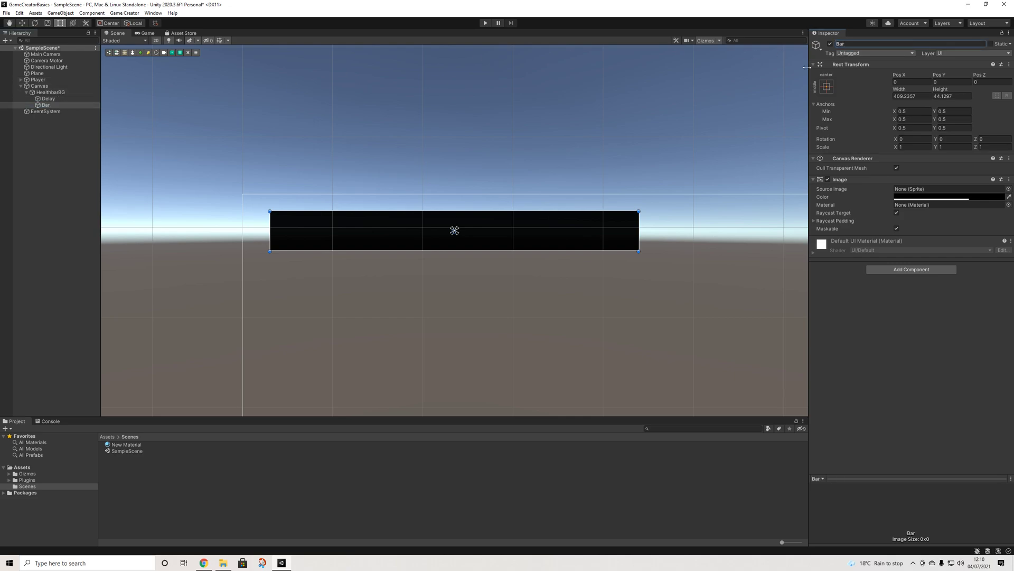
- Examine the health bar's placement and size within the whole canvas frame
scroll(609, 270, "down", 3)
middle_click_drag(674, 315, 441, 195)
scroll(640, 234, "down", 3)
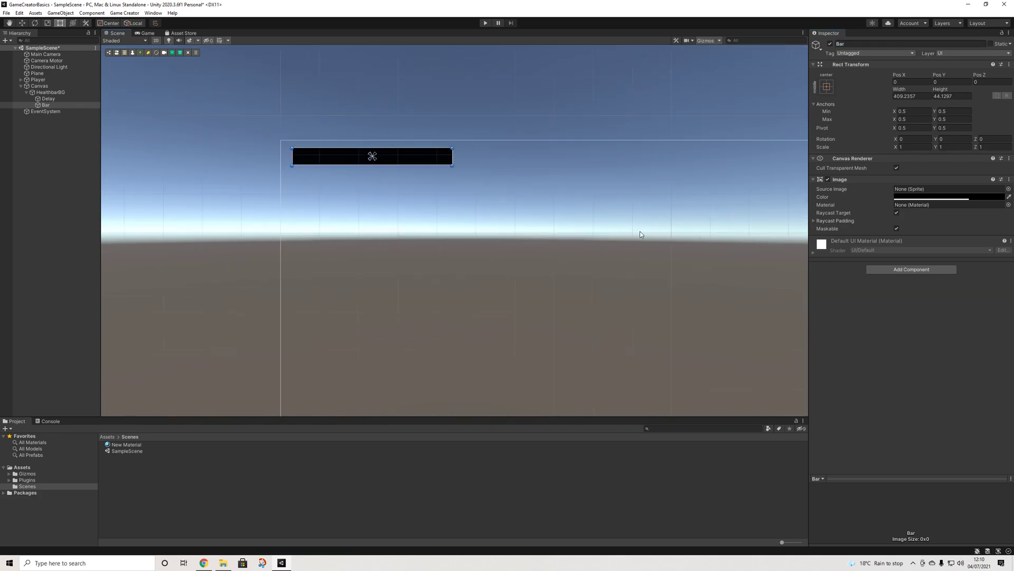
scroll(640, 235, "down", 2)
middle_click_drag(669, 236, 478, 170)
scroll(503, 181, "down", 1)
scroll(499, 180, "up", 1)
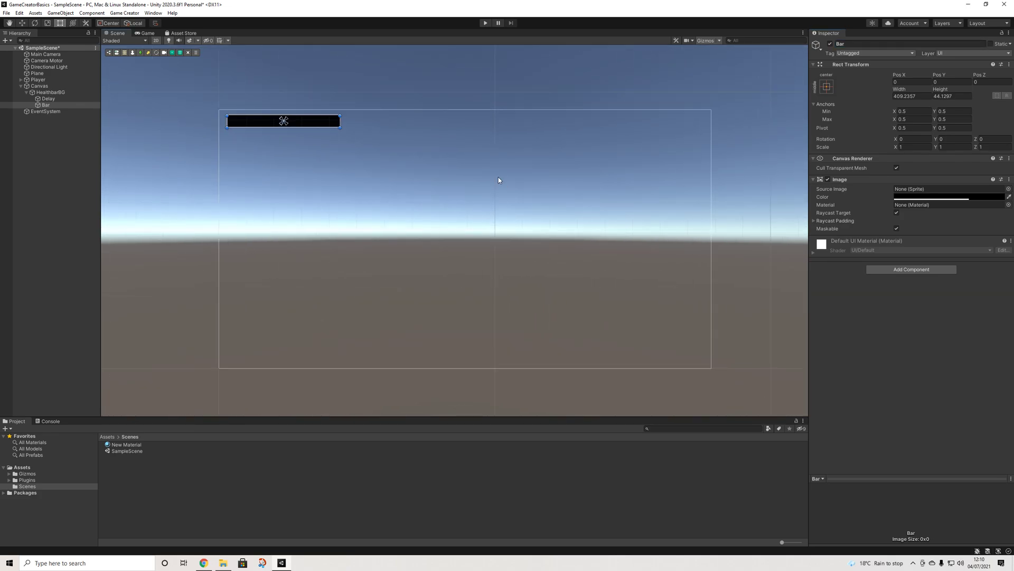
scroll(480, 179, "up", 2)
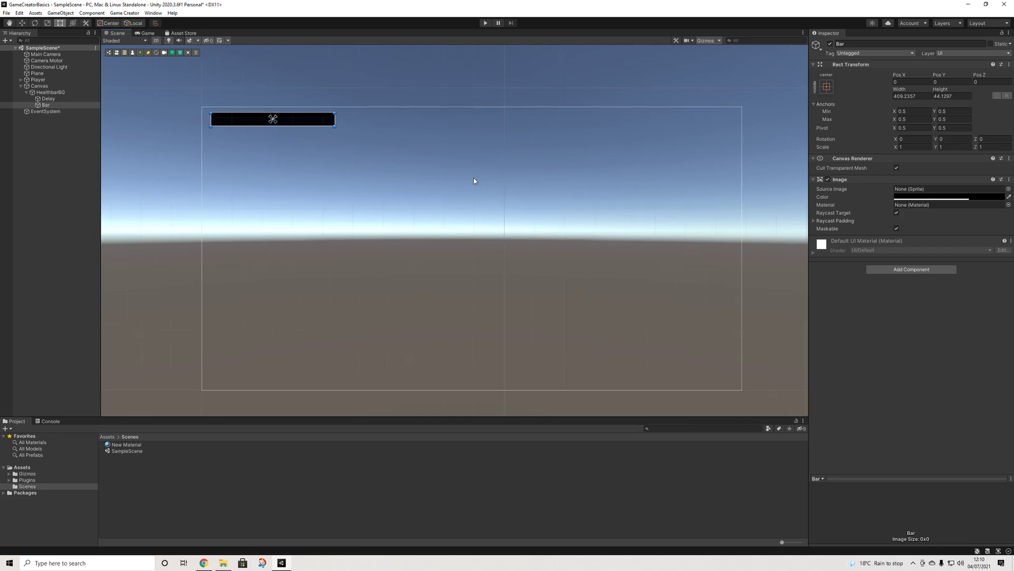
middle_click_drag(474, 181, 490, 176)
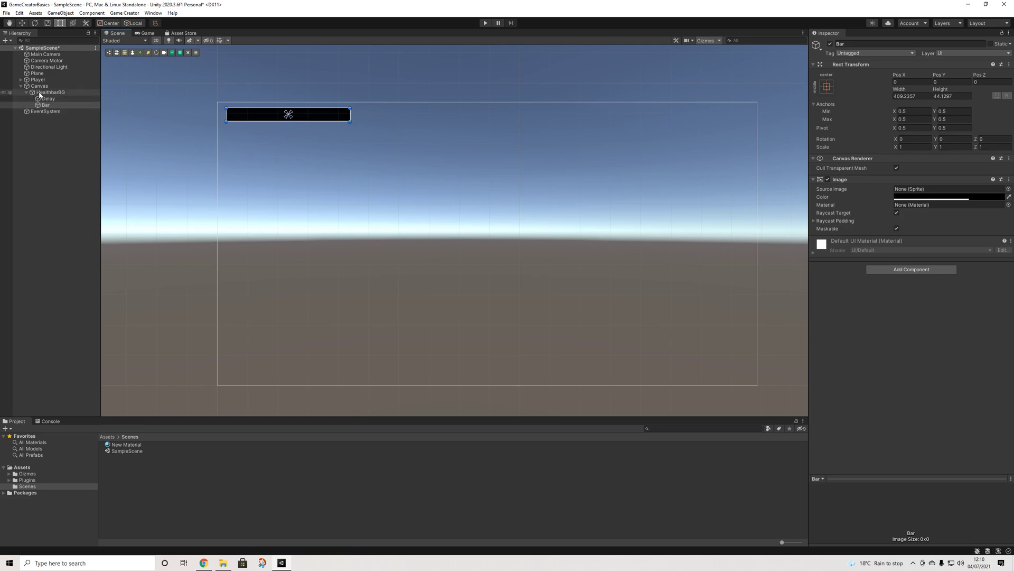
- Assign the Square sprite as the source image of both Delay and Bar
left_click(48, 106)
left_click(44, 98, "ctrl")
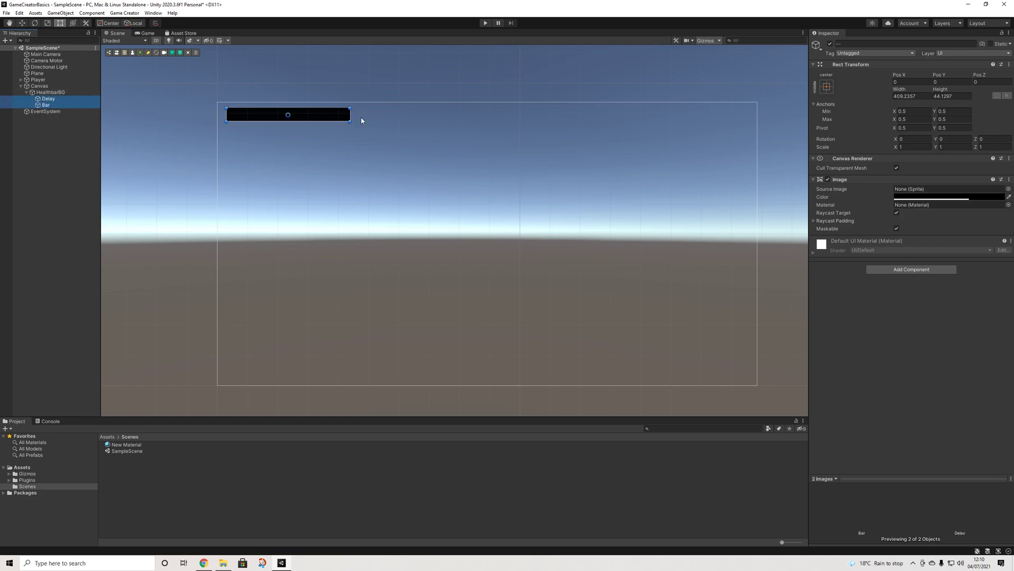
left_click(1009, 189)
type("s")
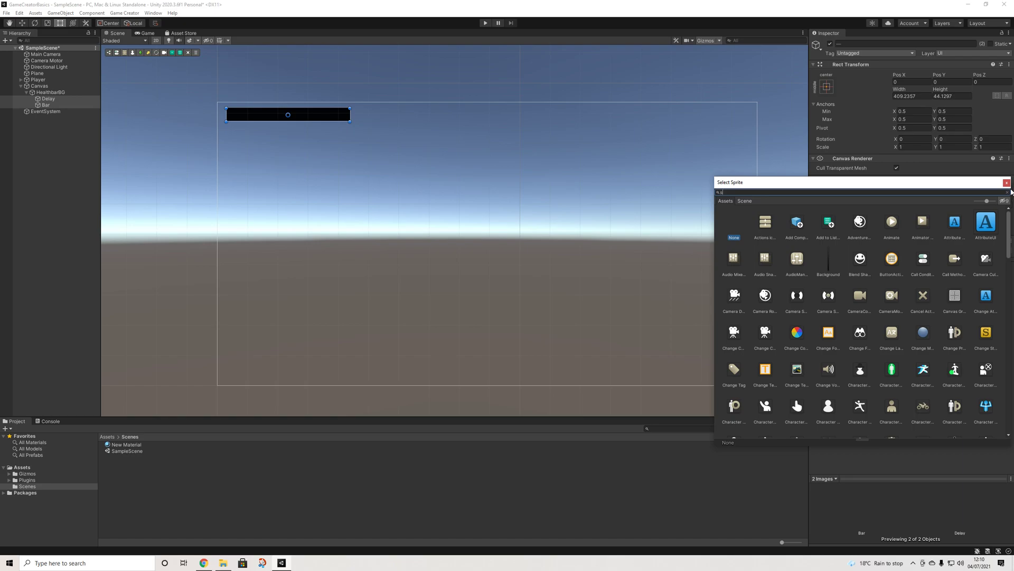
type("quare")
key("Down")
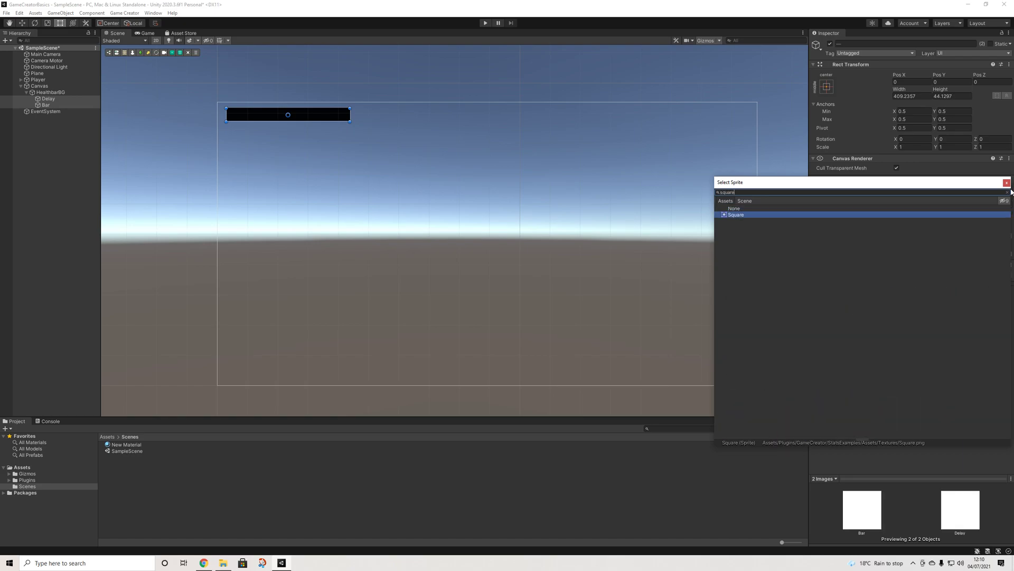
key("Return")
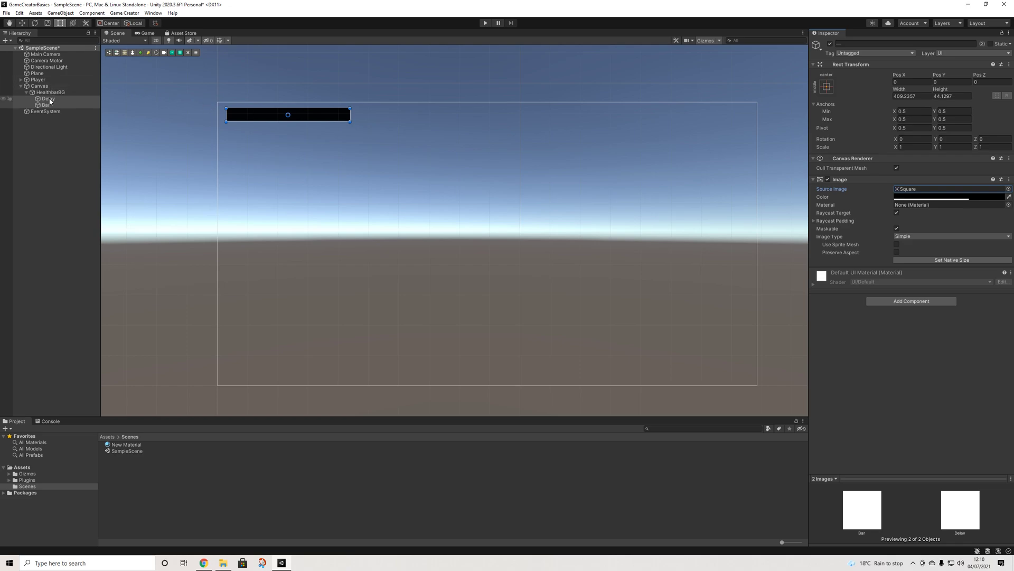
- Set the Delay image colour to white, hex FFFFFF, with an alpha of 0.9
left_click(49, 98)
left_click(913, 198)
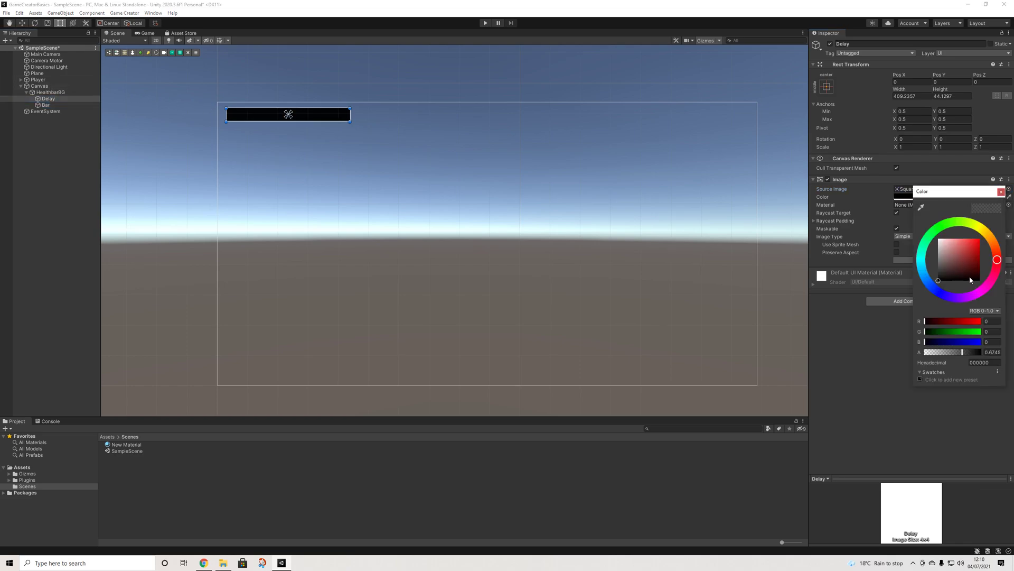
left_click(1002, 193)
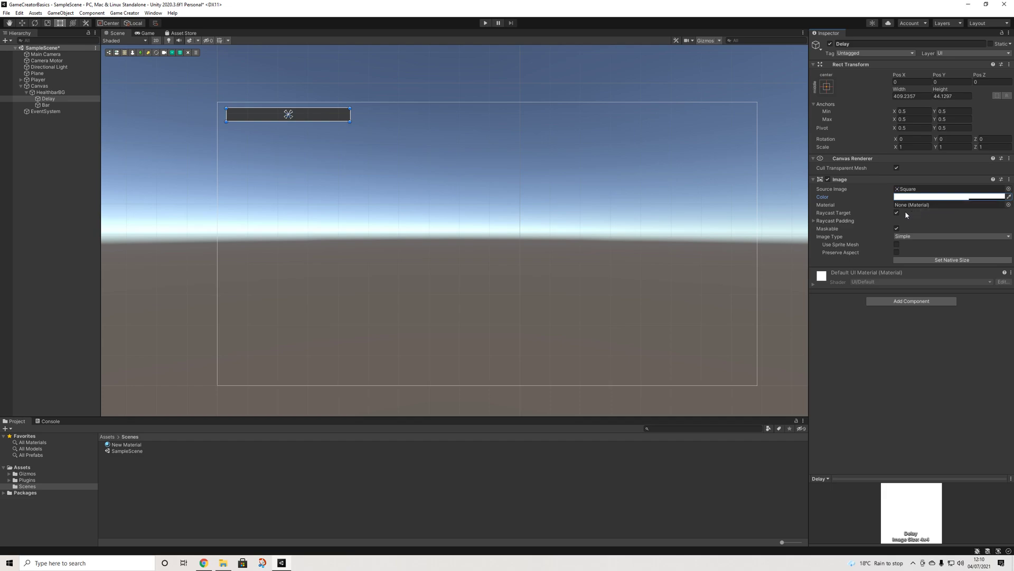
left_click(905, 197)
left_click(990, 353)
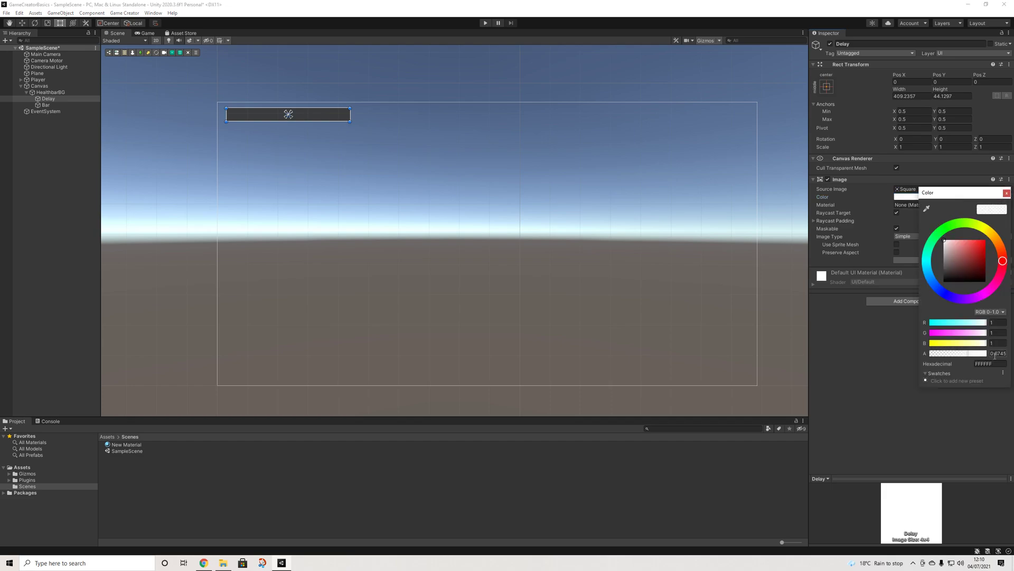
type("0")
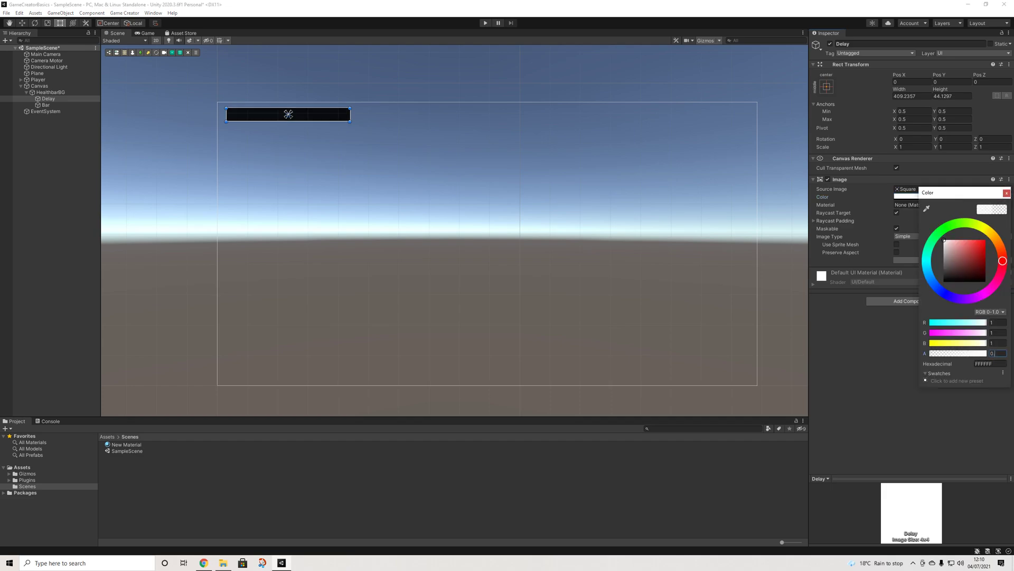
type(".9")
- Set the Bar image colour to a fully opaque dark red with a red value of about 0.55
left_click(46, 105)
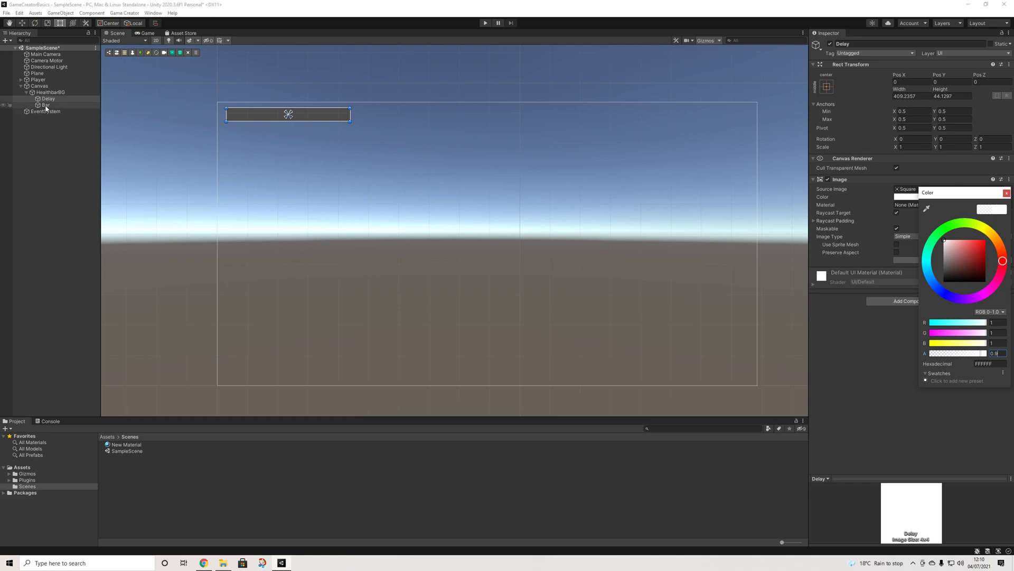
left_click(914, 196)
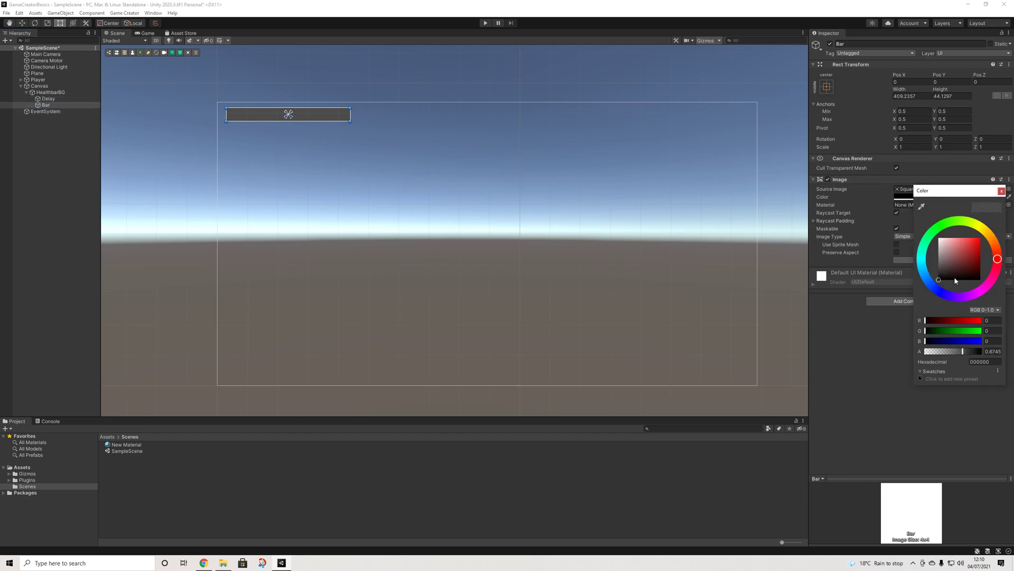
mouse_move(971, 262)
left_mouse_down()
mouse_move(979, 245)
mouse_move(1004, 264)
mouse_move(979, 257)
left_mouse_up()
left_click_drag(964, 351, 1010, 357)
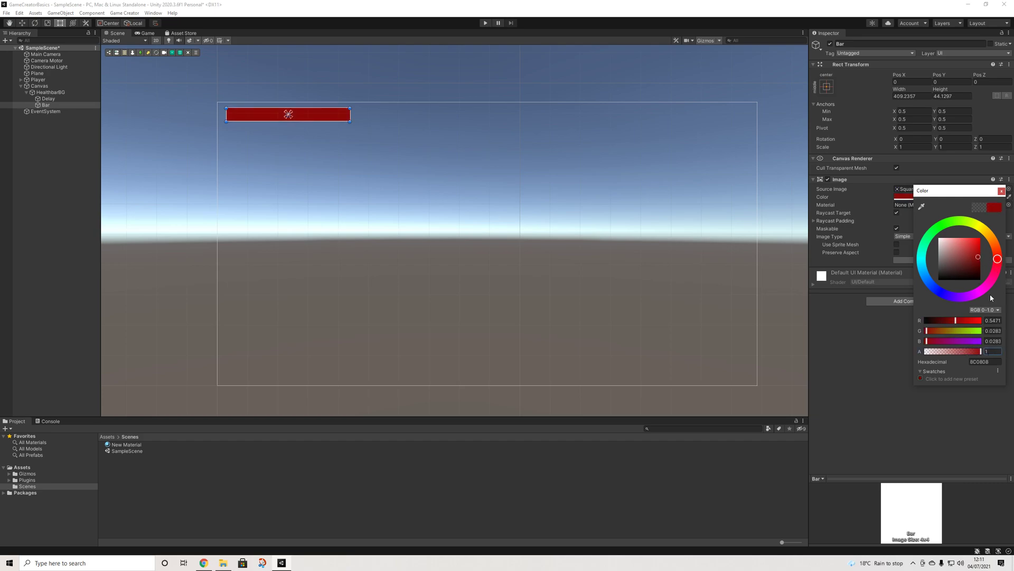
left_click(1001, 191)
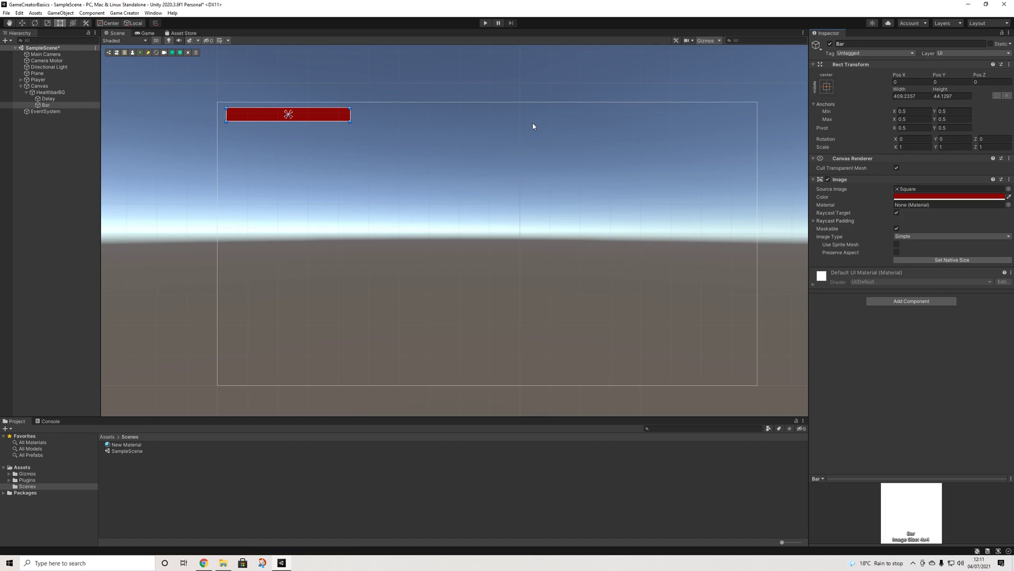
- Add a UI Text object as a child of HealthbarBG, keeping the name Text
right_click(49, 93)
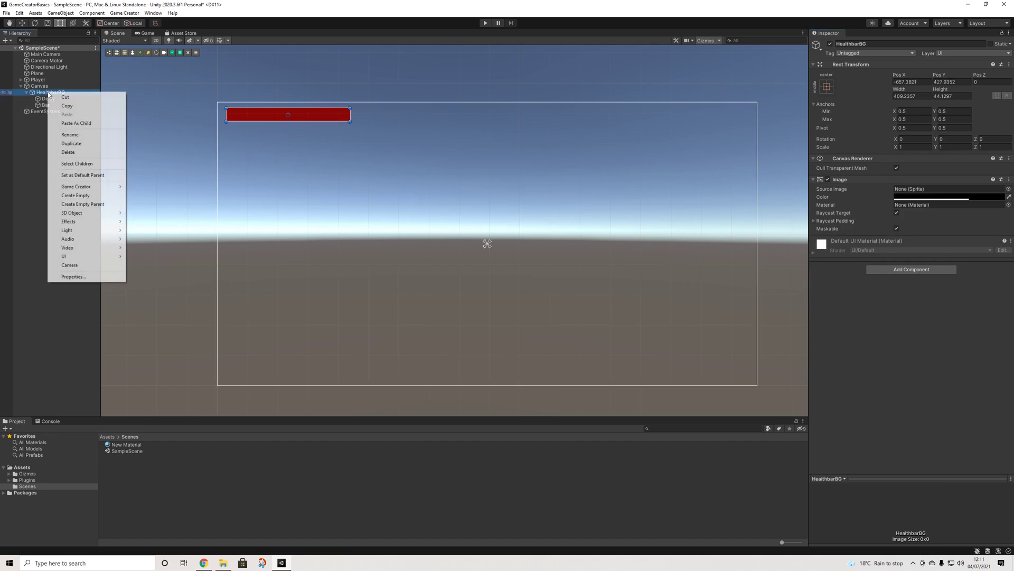
mouse_move(103, 260)
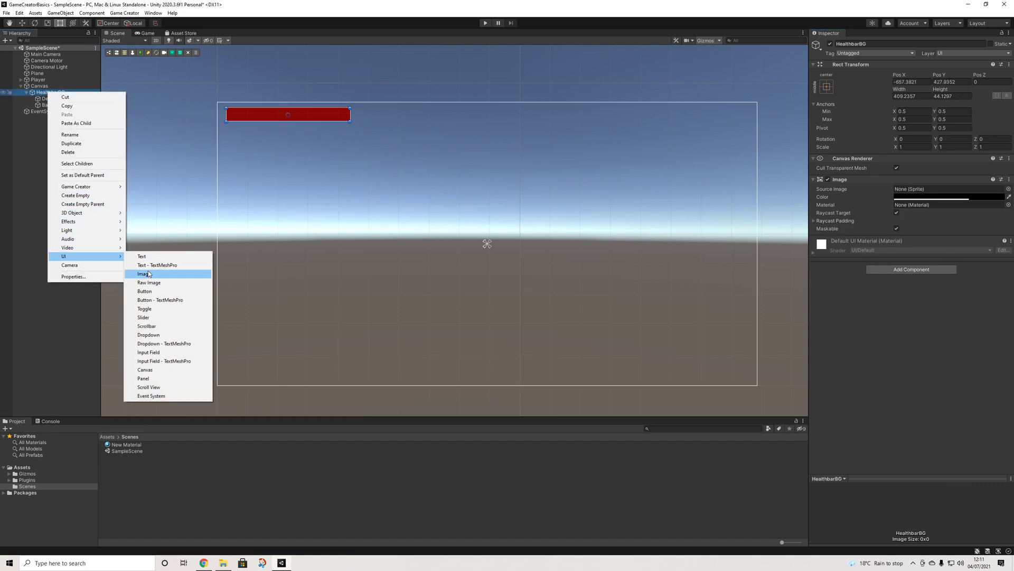
left_click(144, 259)
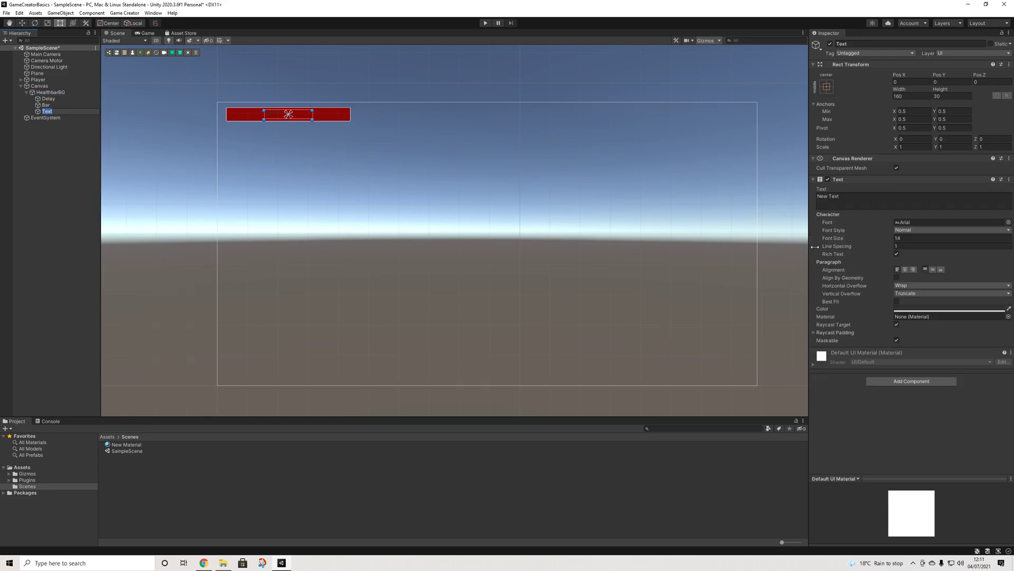
key("Return")
- Make the text bold and centred, and stretch its box to the bar's full height, about 44
left_click(908, 238)
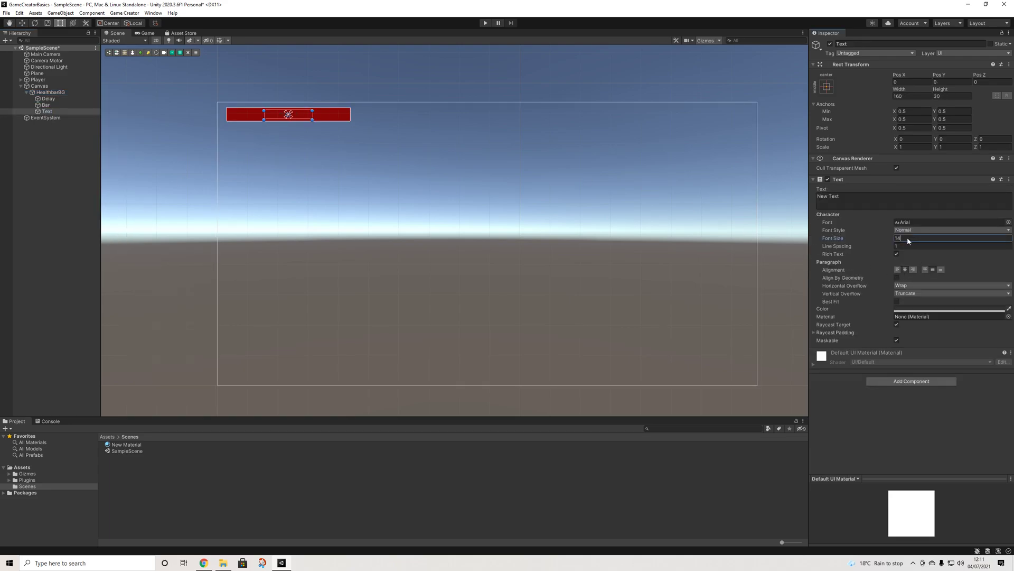
left_click(903, 230)
left_click(915, 245)
left_click_drag(300, 112, 284, 126)
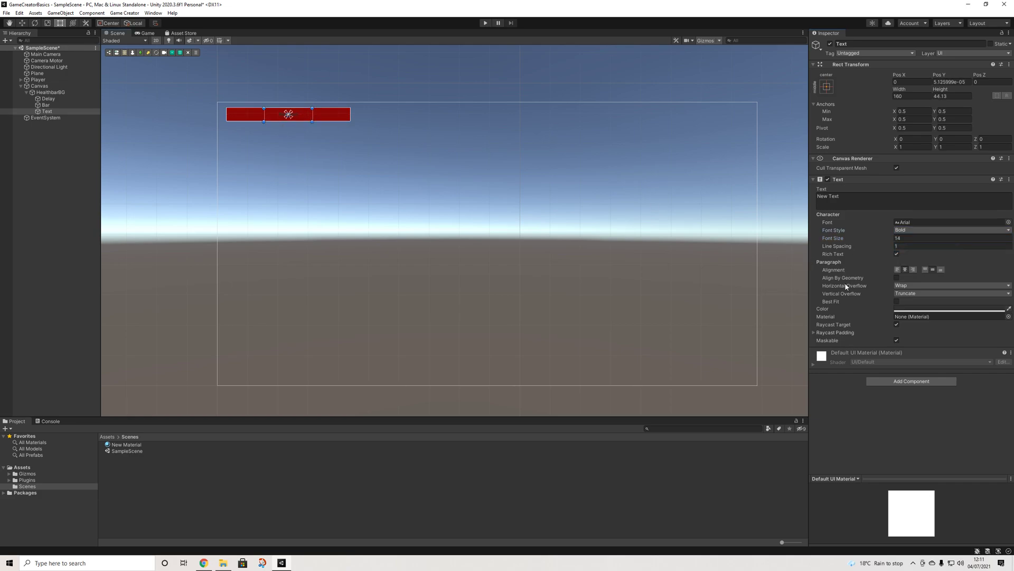
- Set the Text object's colour to white and its font size to 27
left_click(898, 308)
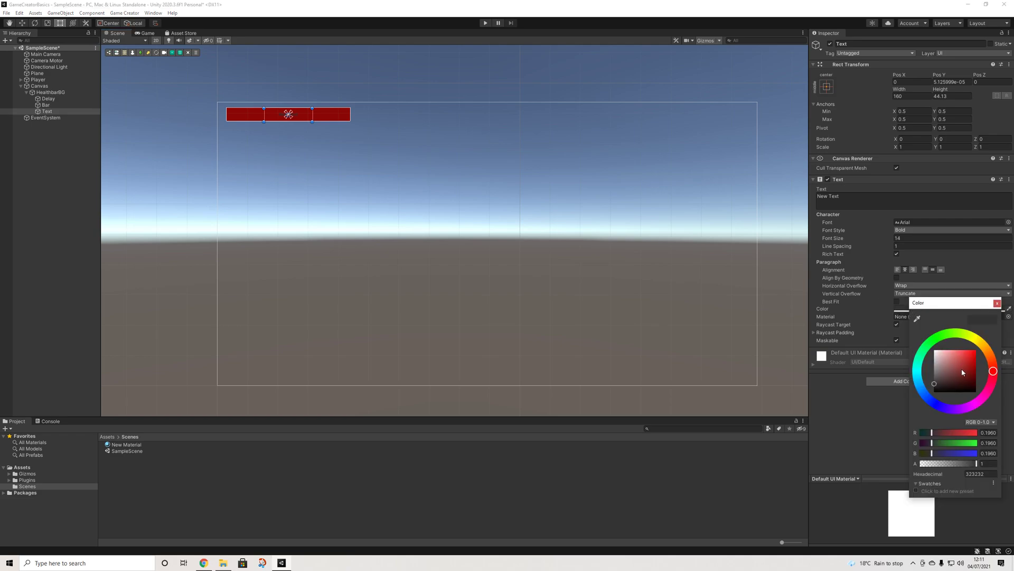
left_click_drag(961, 369, 934, 350)
left_click(998, 304)
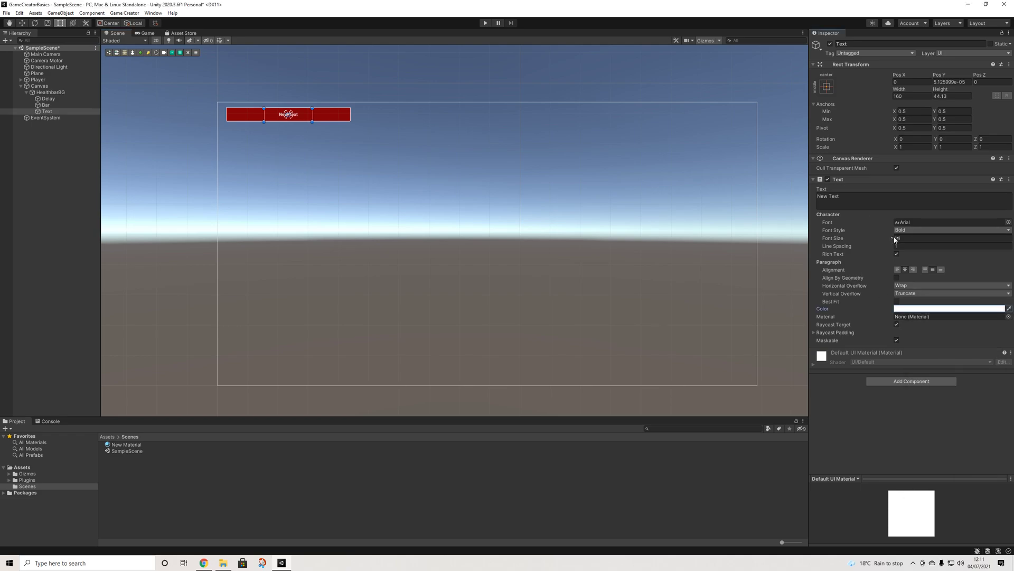
double_click(898, 239)
type("25")
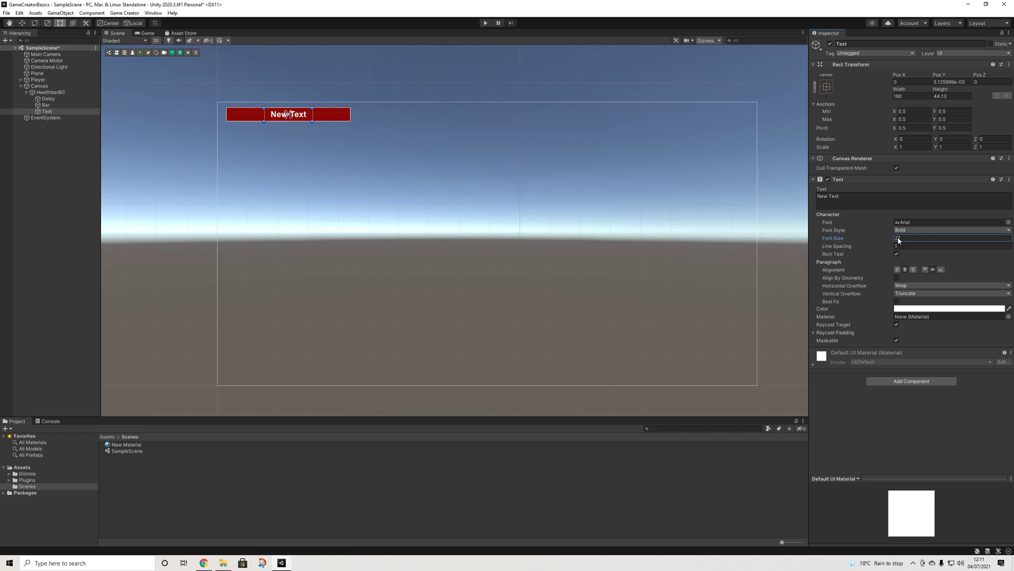
- Set both the horizontal and vertical overflow of the Text object to Overflow
left_click(909, 286)
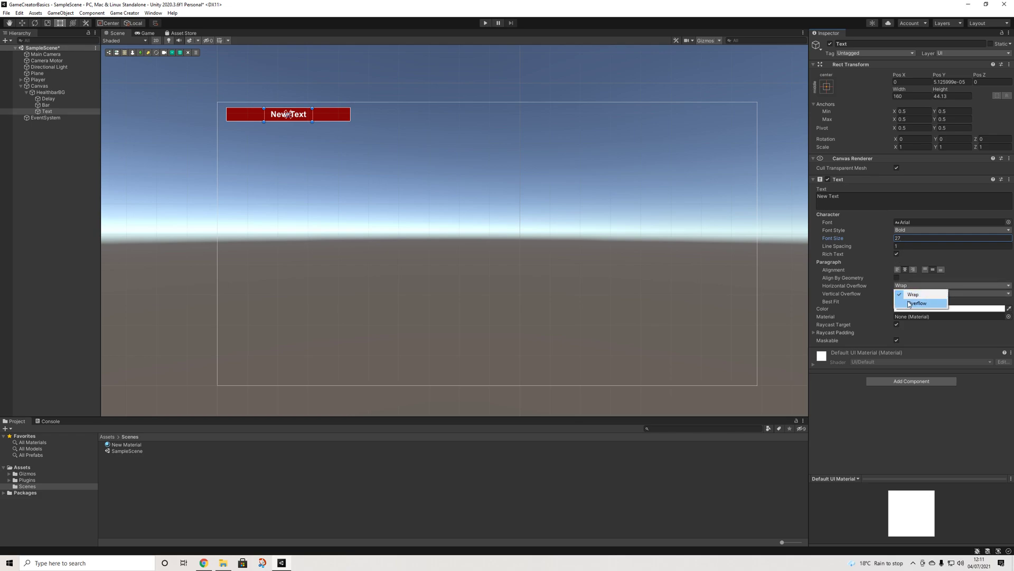
left_click(908, 299)
left_click(907, 294)
left_click(908, 305)
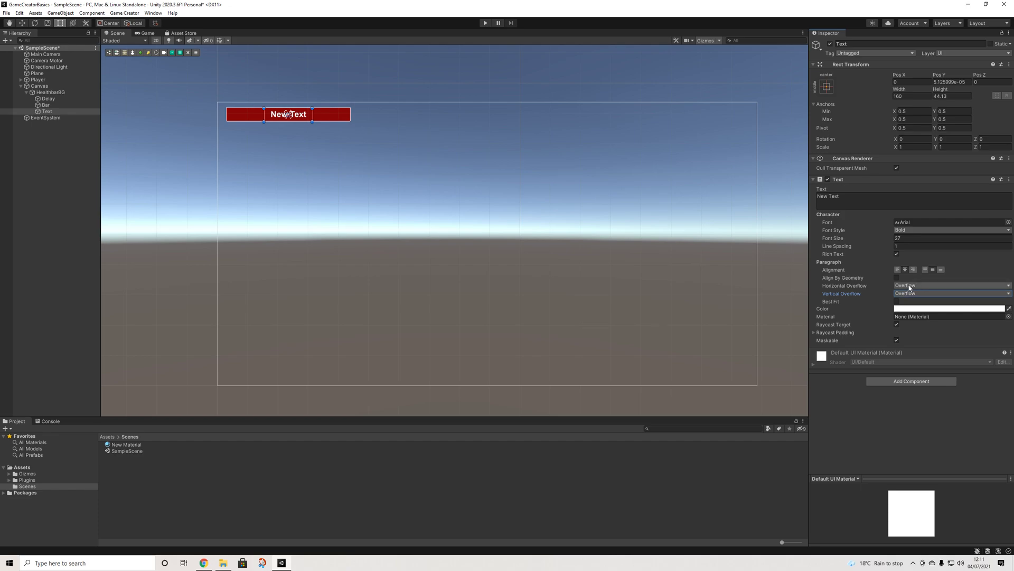
left_click(908, 286)
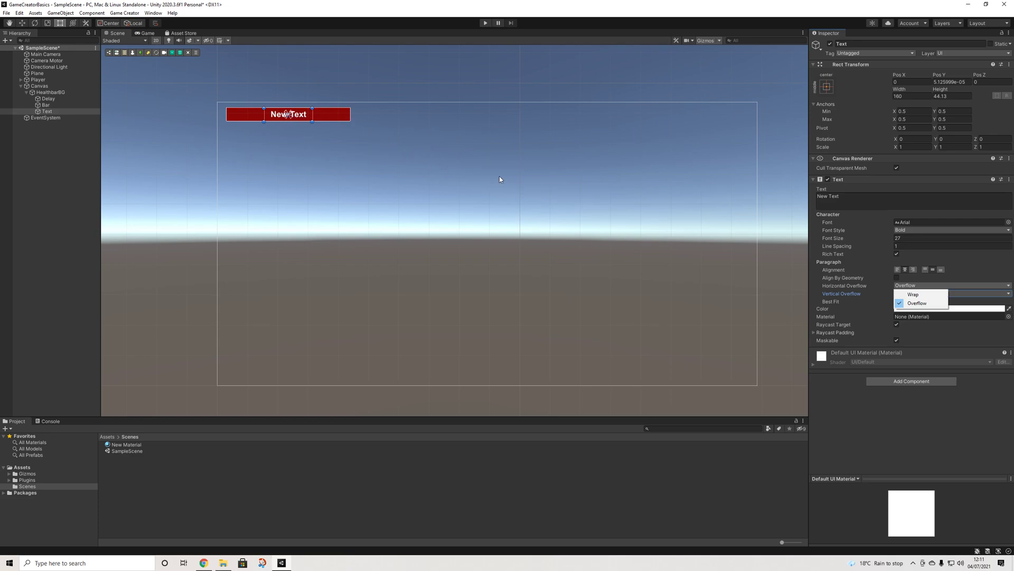
left_click(525, 85)
left_click(507, 93)
scroll(476, 117, "up", 1)
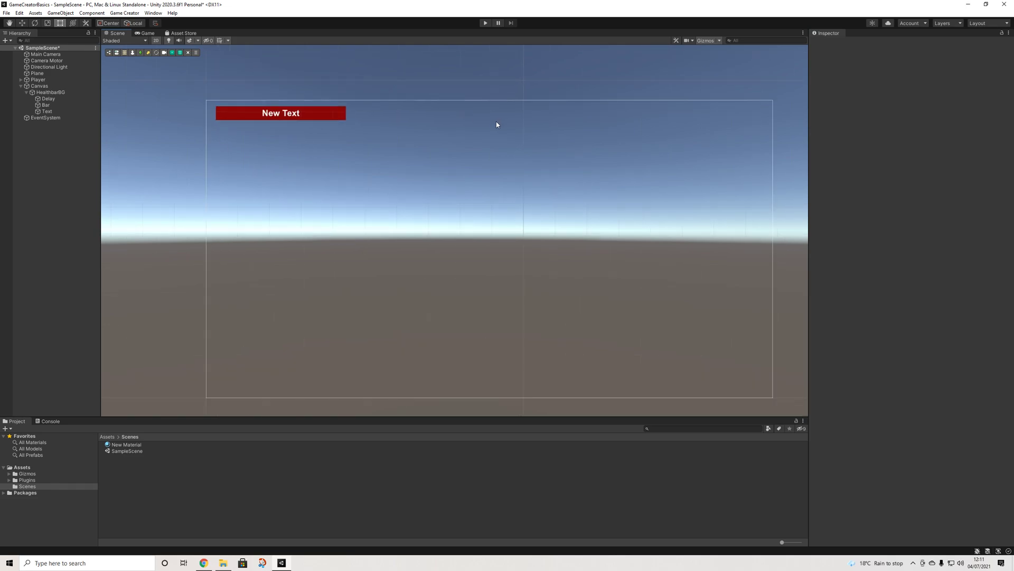
- Add an Attribute UI component to HealthbarBG
left_click(47, 93)
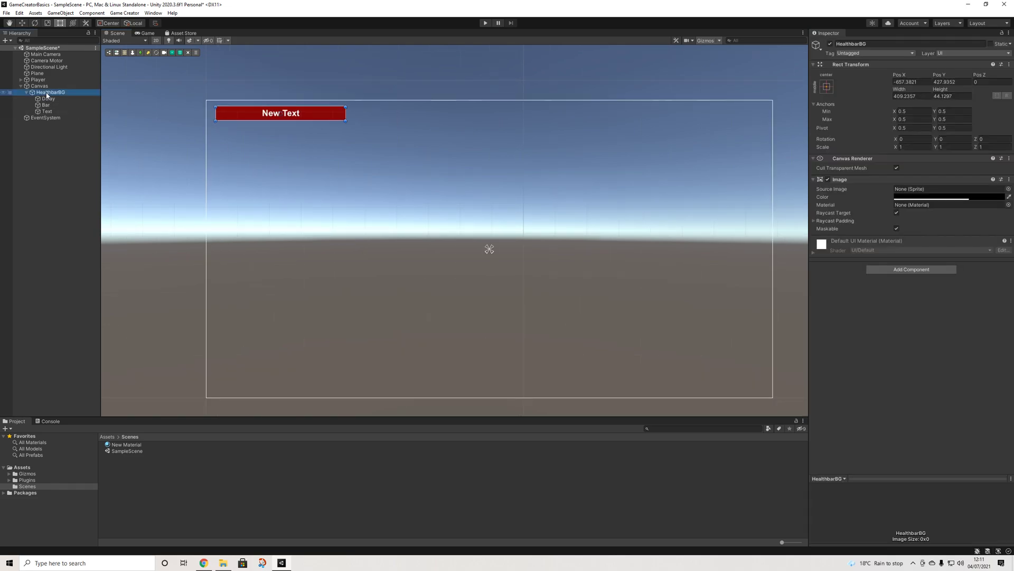
left_click(898, 269)
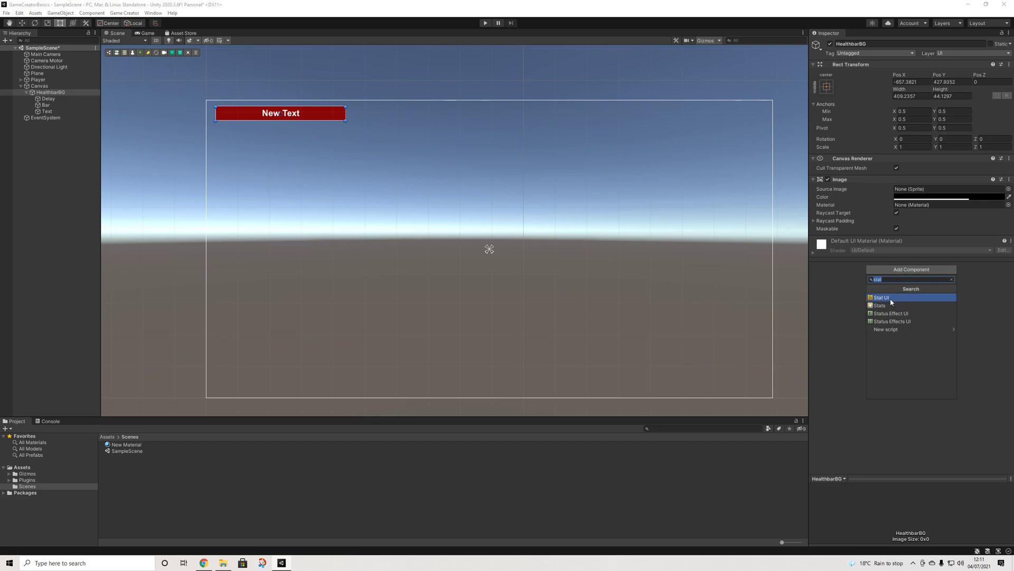
type("attri")
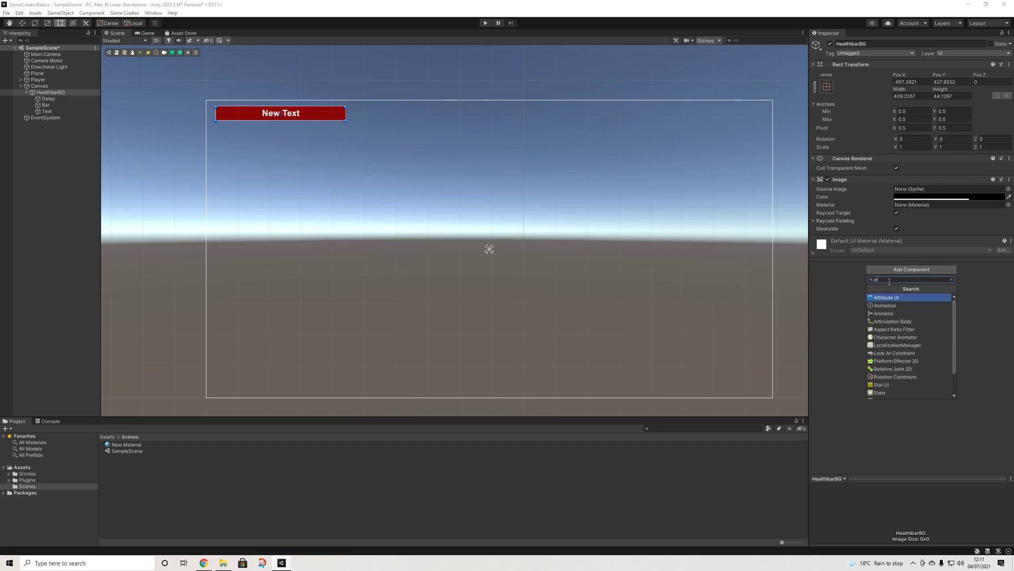
key("Return")
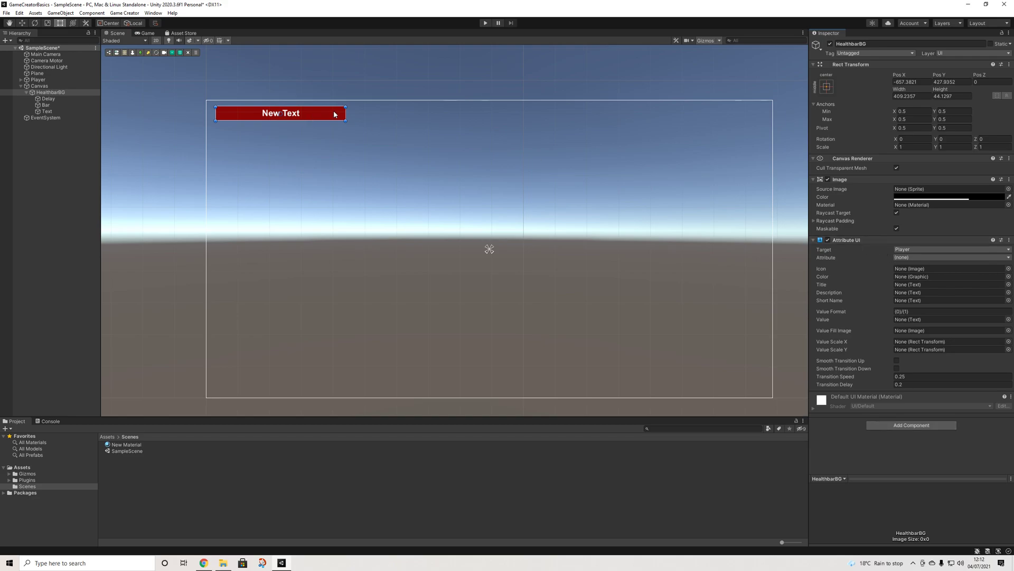
- Set the attribute of HealthbarBG's Attribute UI component to health
left_click(909, 257)
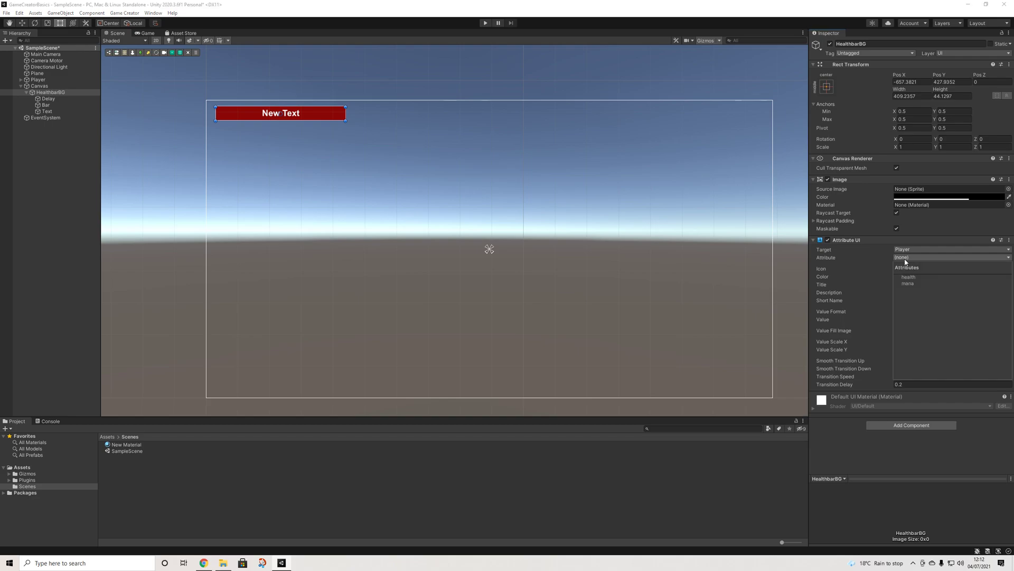
left_click(912, 277)
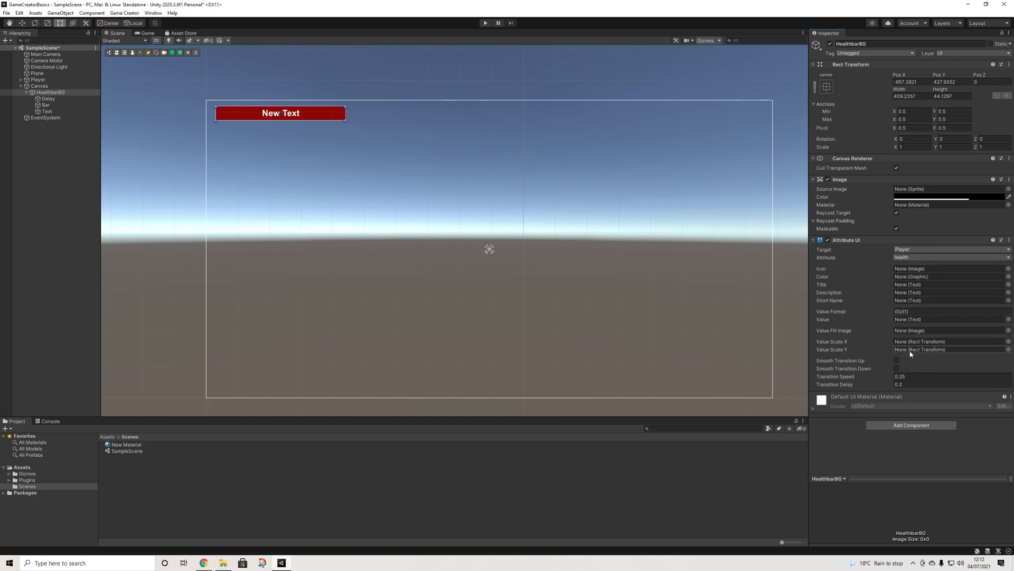
- Examine the health attribute's definition and colour in the Game Creator preferences
left_click(124, 13)
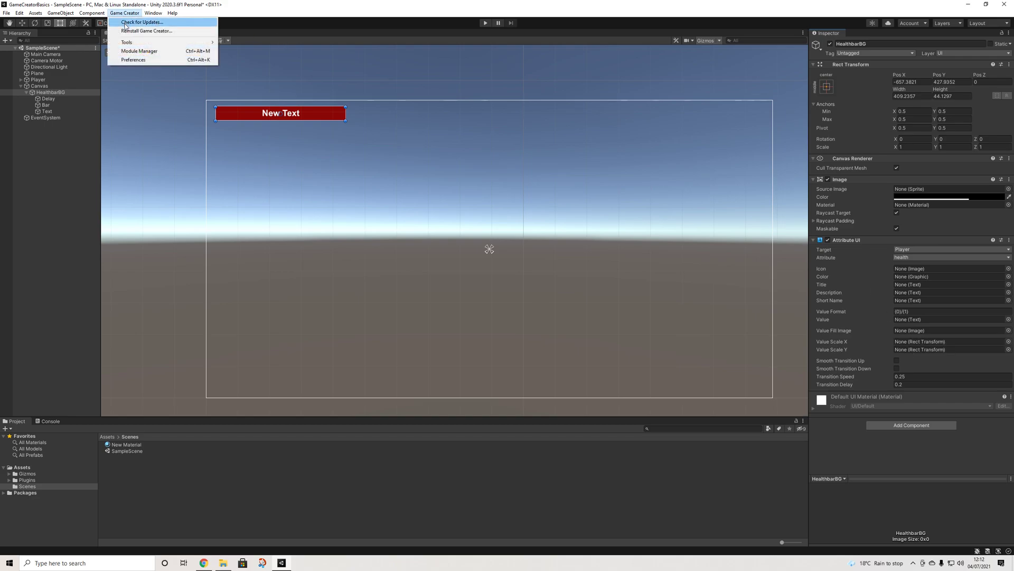
left_click(130, 61)
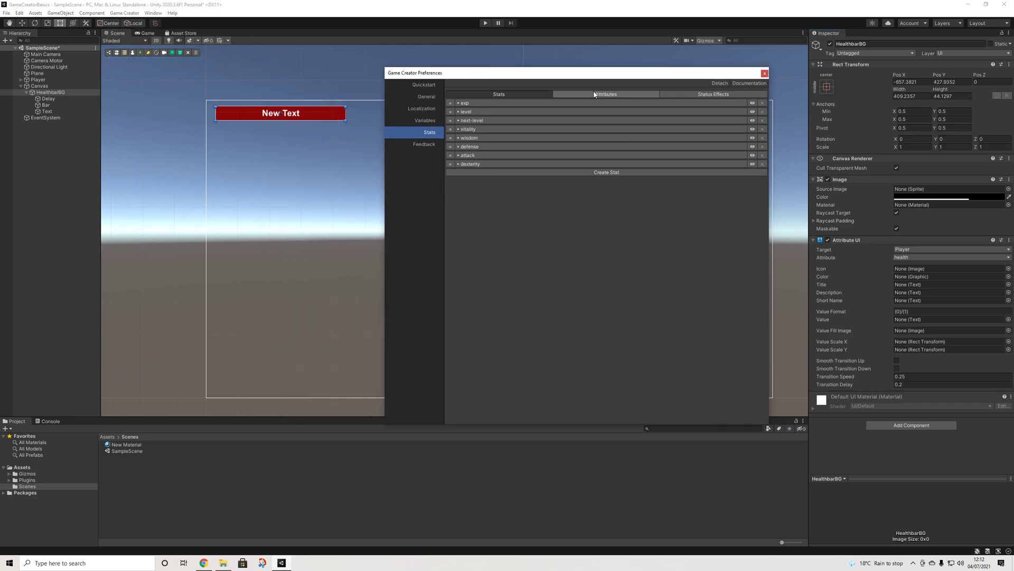
left_click(594, 94)
left_click(467, 103)
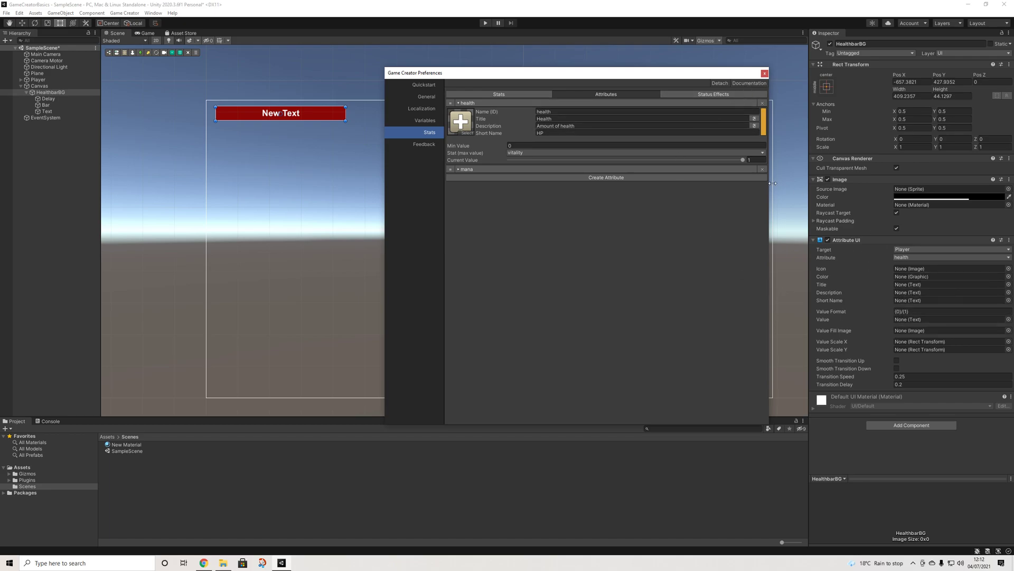
left_click(764, 122)
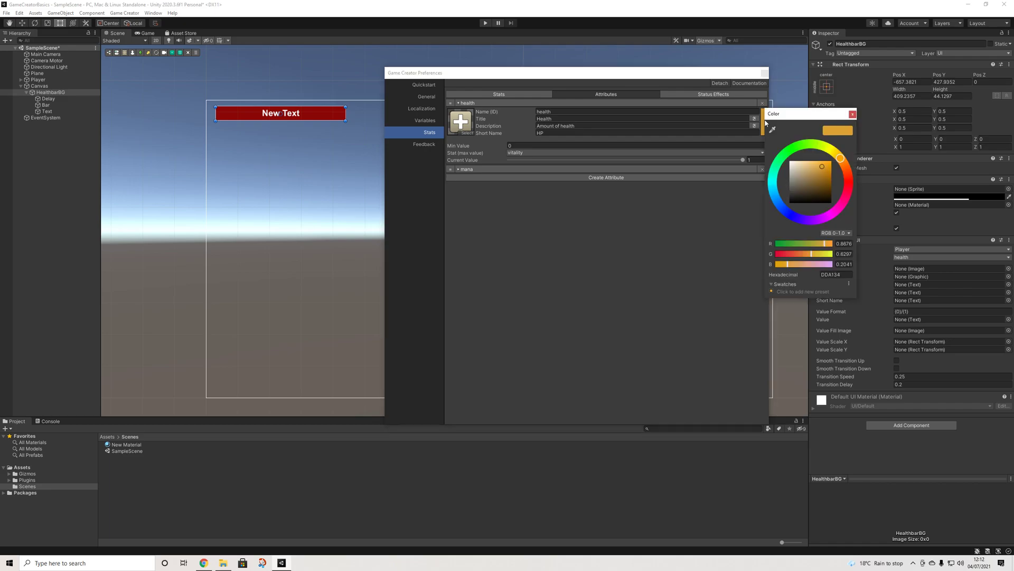
left_click(852, 115)
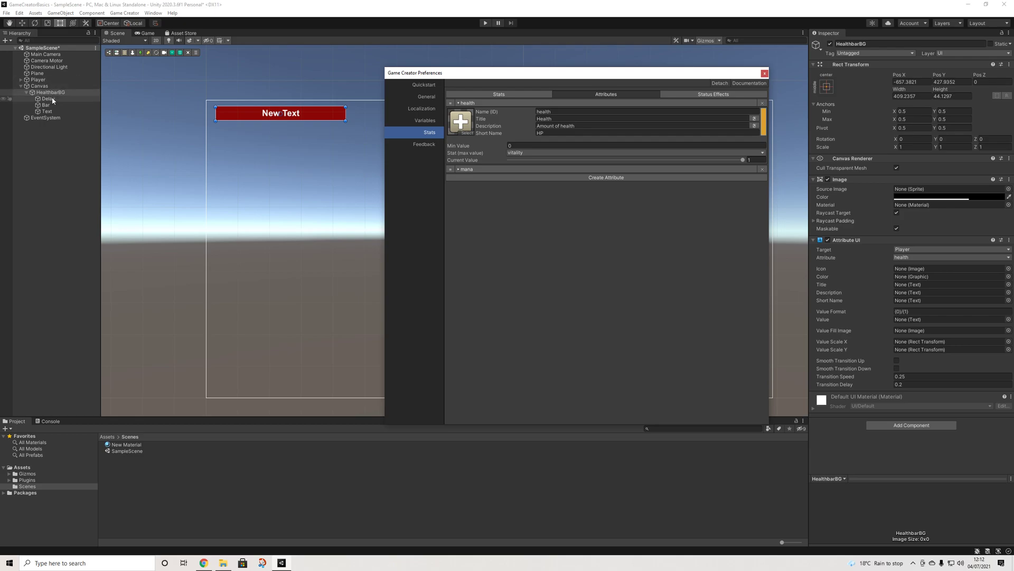
- Assign Bar as the Value Fill Image and Text as the Value in HealthbarBG's Attribute UI, and close the Game Creator preferences
left_click_drag(46, 108, 917, 331)
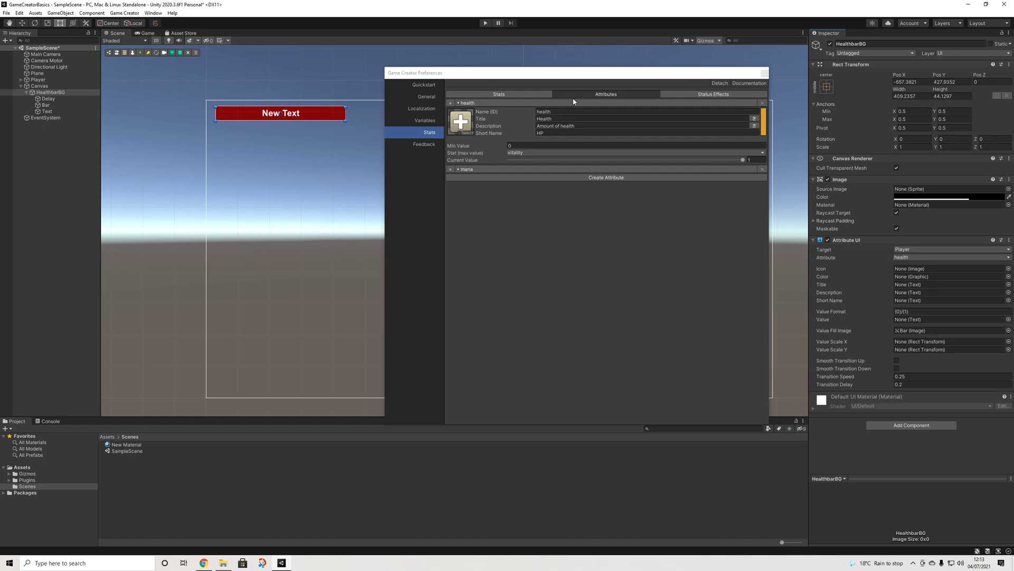
left_click(764, 117)
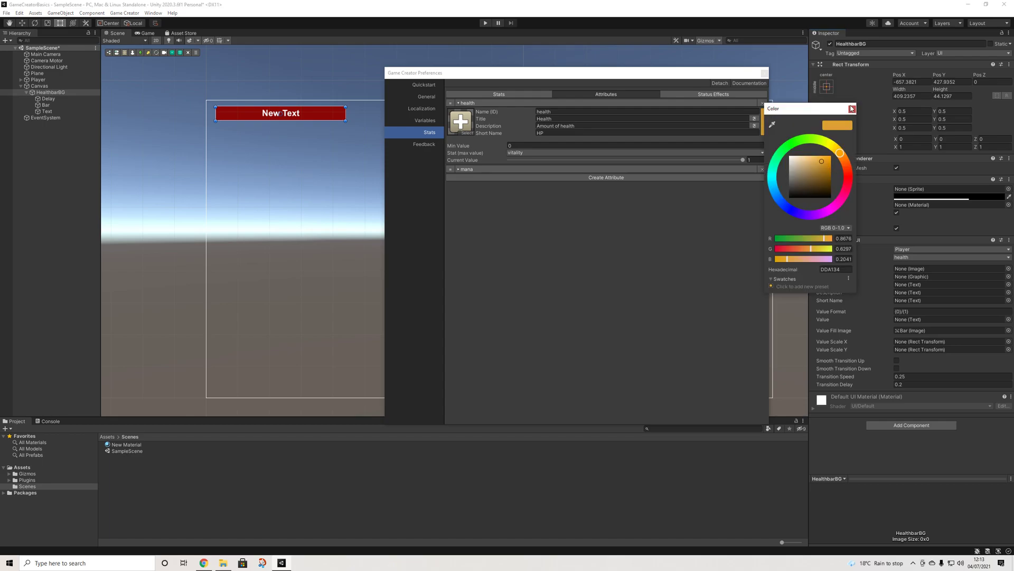
left_click(851, 109)
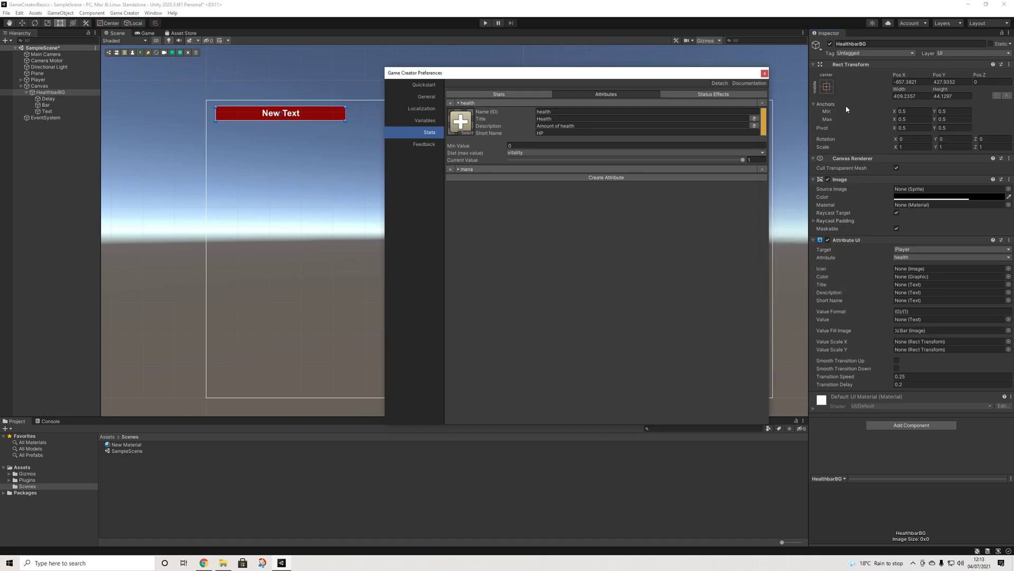
left_click(765, 73)
left_click_drag(47, 111, 908, 318)
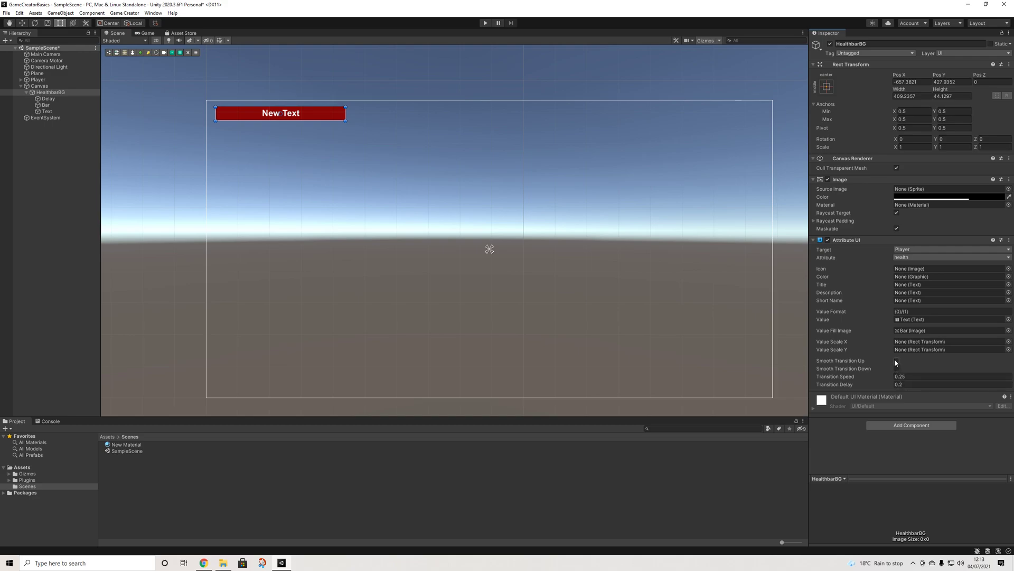
- Set the image type of both Bar and Delay to Filled, with a Horizontal fill method and Left fill origin
left_click(50, 104)
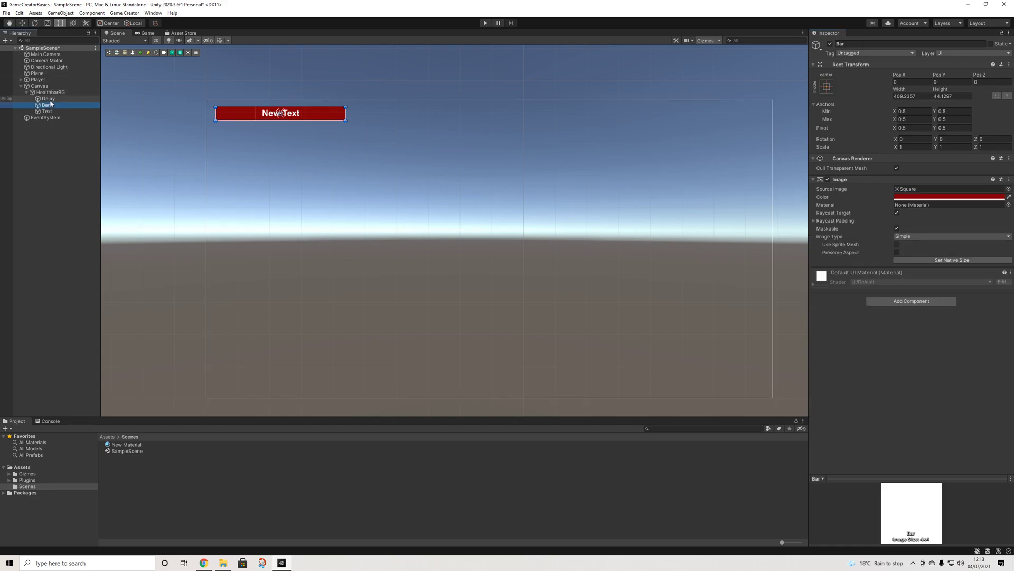
left_click(48, 98, "ctrl")
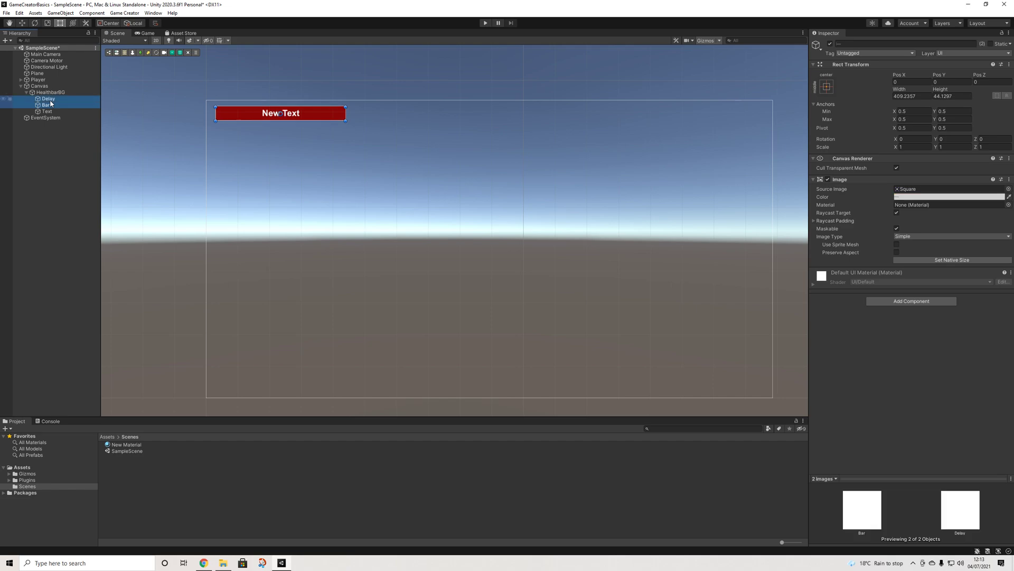
left_click(902, 237)
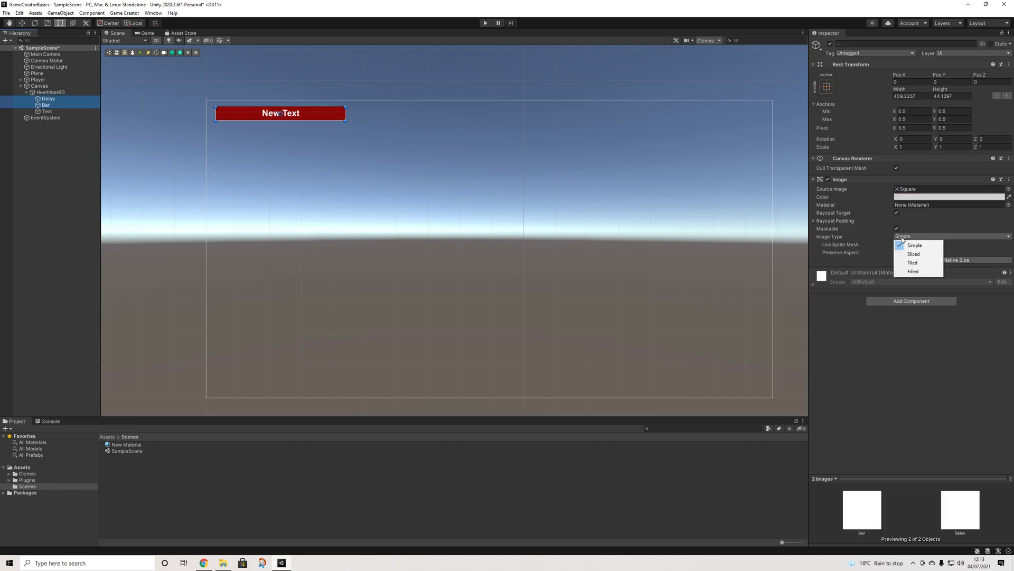
left_click(910, 272)
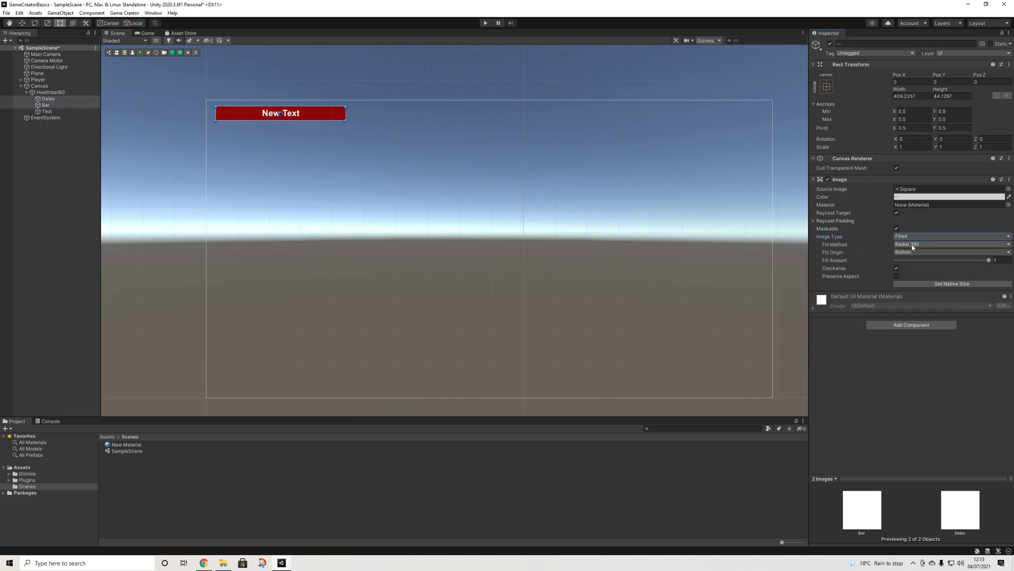
left_click(912, 246)
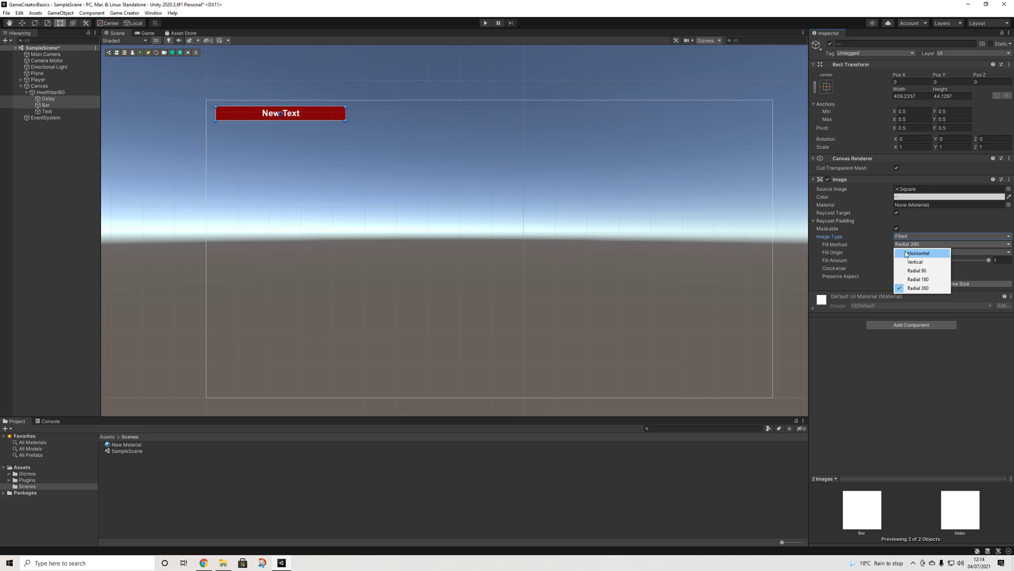
left_click(906, 254)
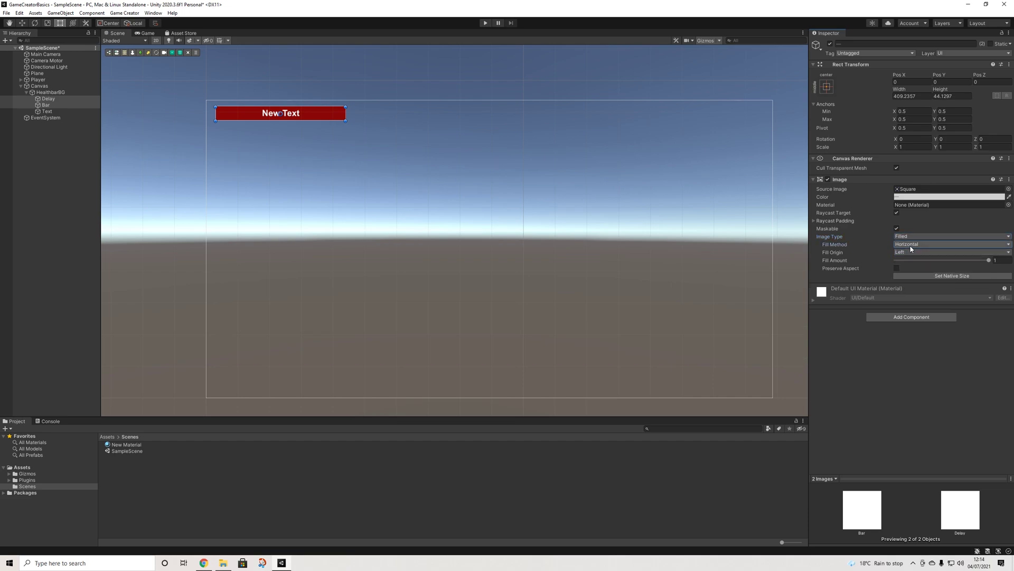
left_click(911, 246)
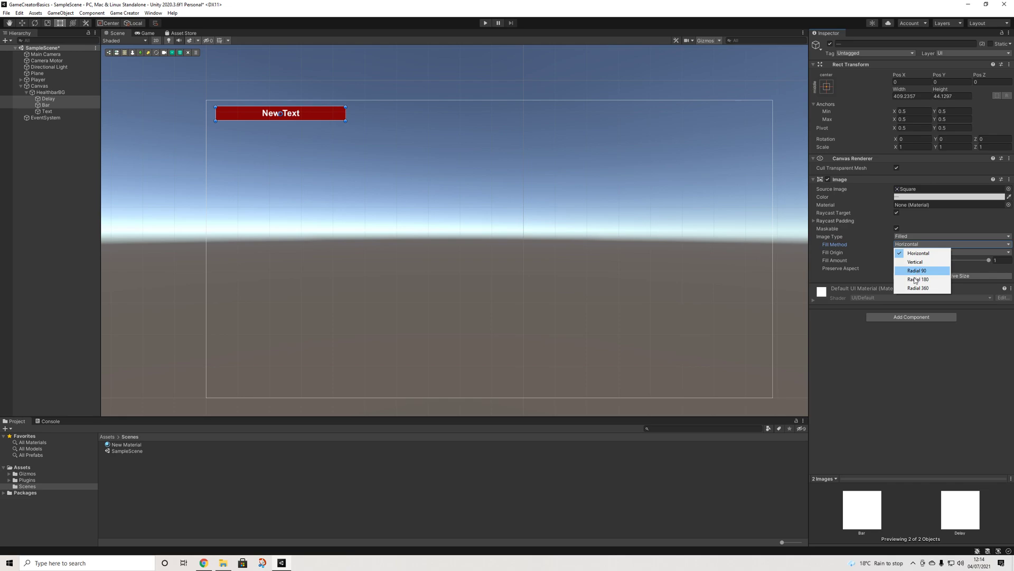
left_click(905, 336)
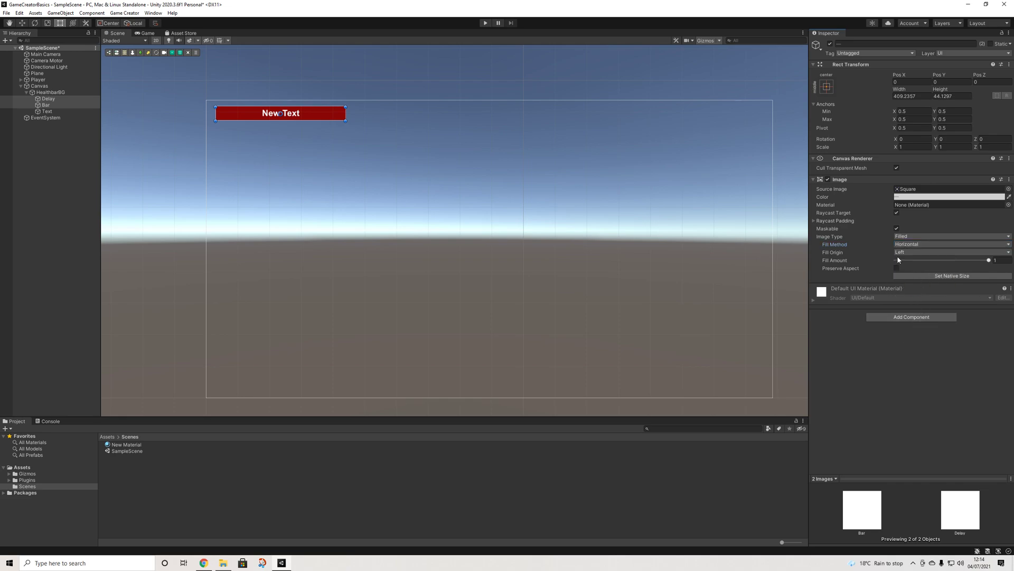
left_click(989, 260)
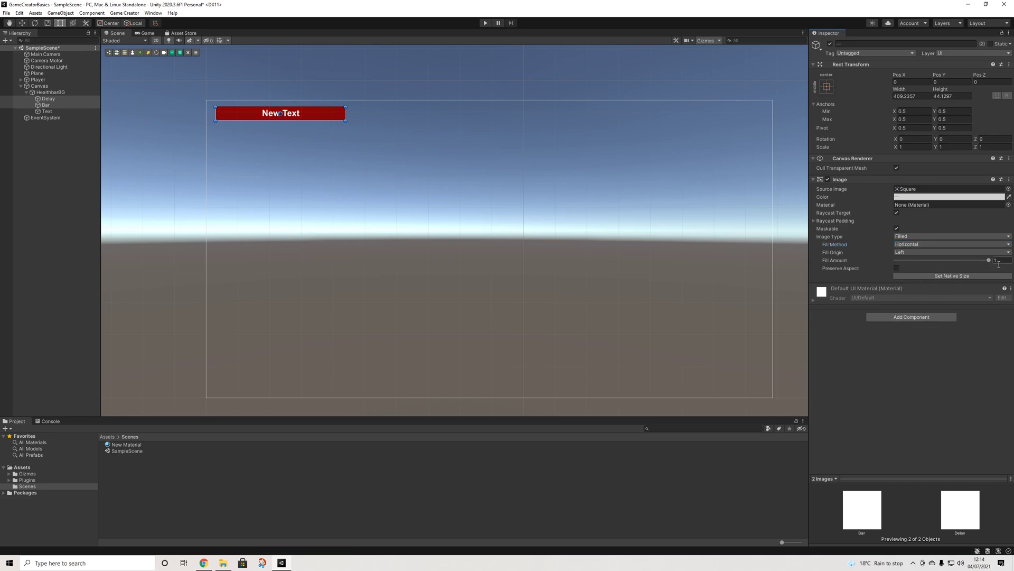
left_click(903, 252)
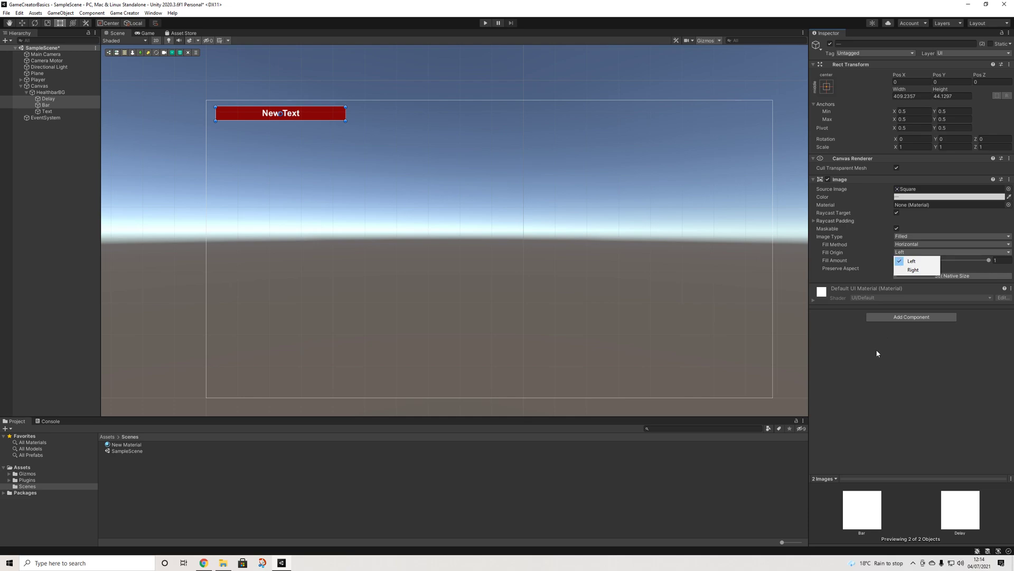
left_click(904, 261)
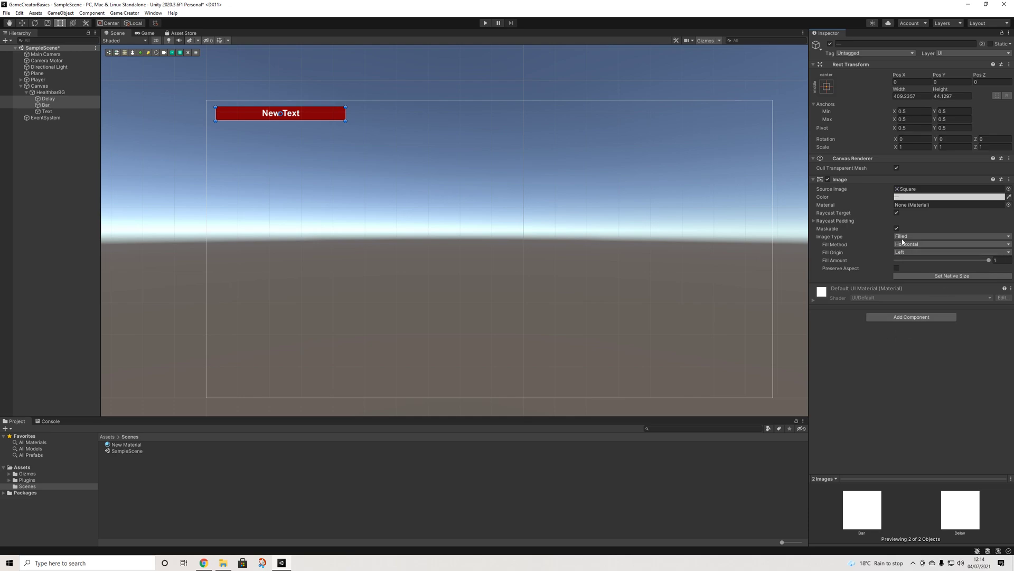
- Add an Attribute UI component to Delay, using the health attribute and Delay's own image as the Value Fill Image
left_click(48, 100)
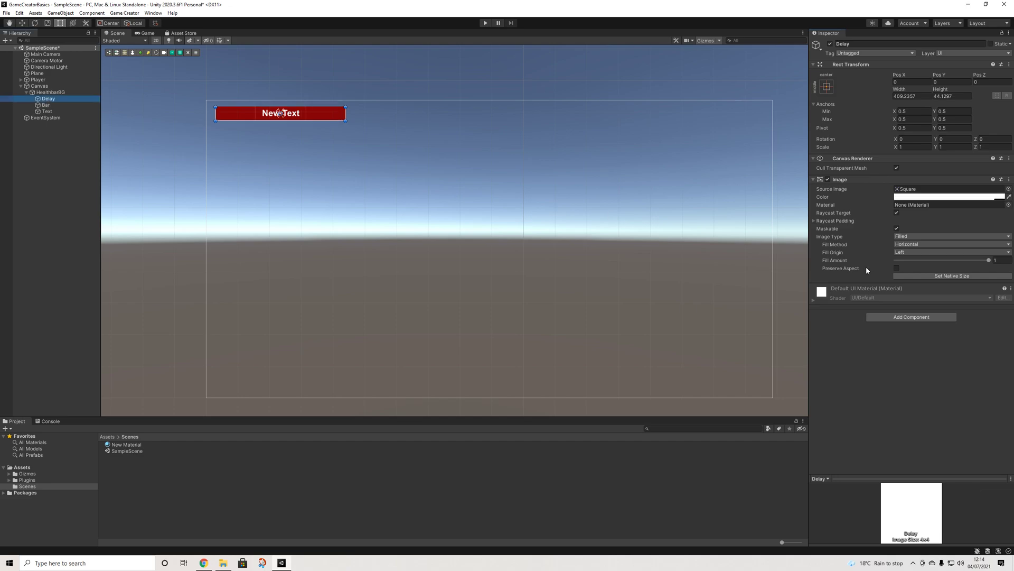
left_click(889, 317)
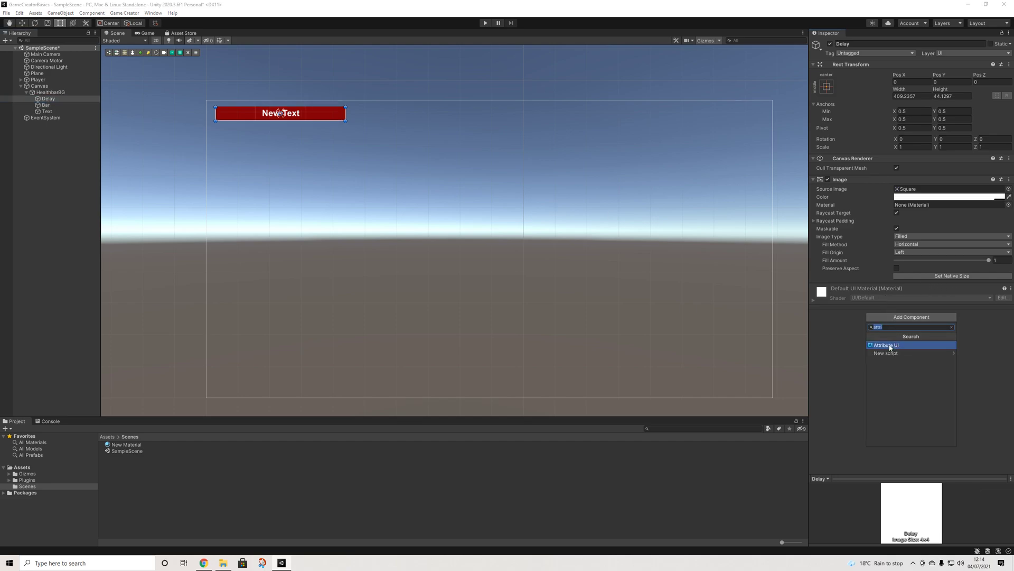
left_click(890, 346)
left_click(913, 306)
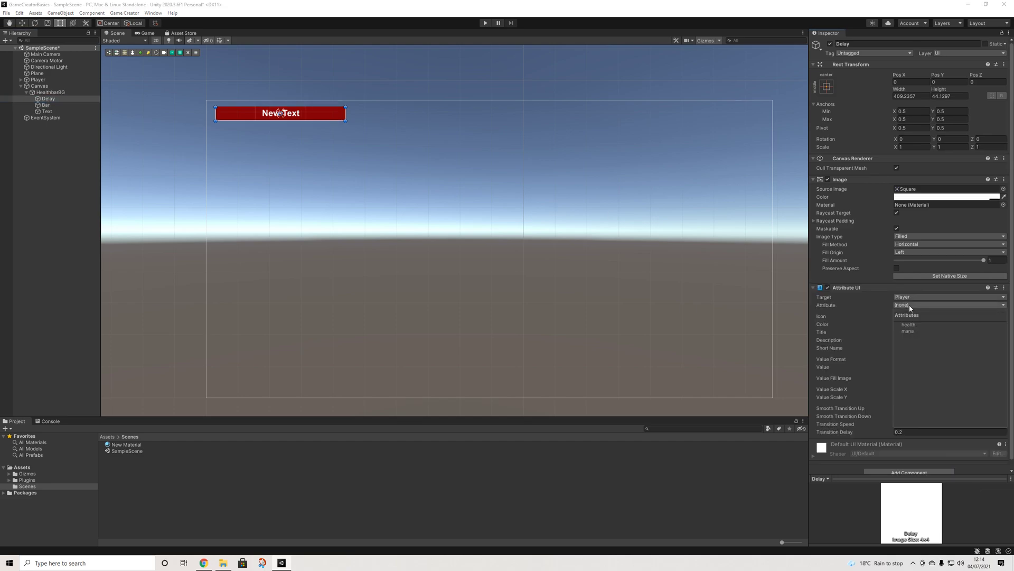
left_click(915, 326)
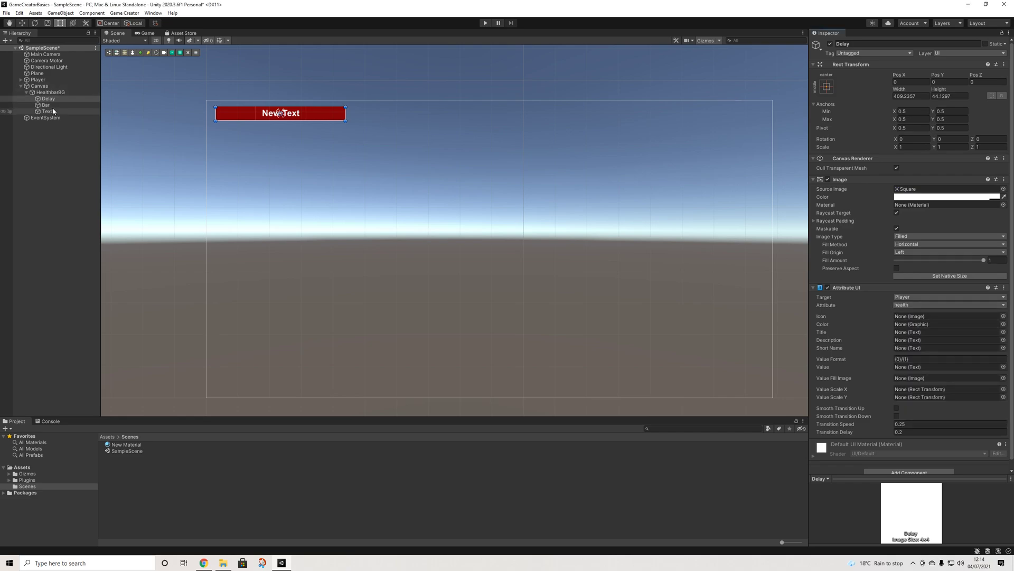
left_click_drag(670, 248, 919, 379)
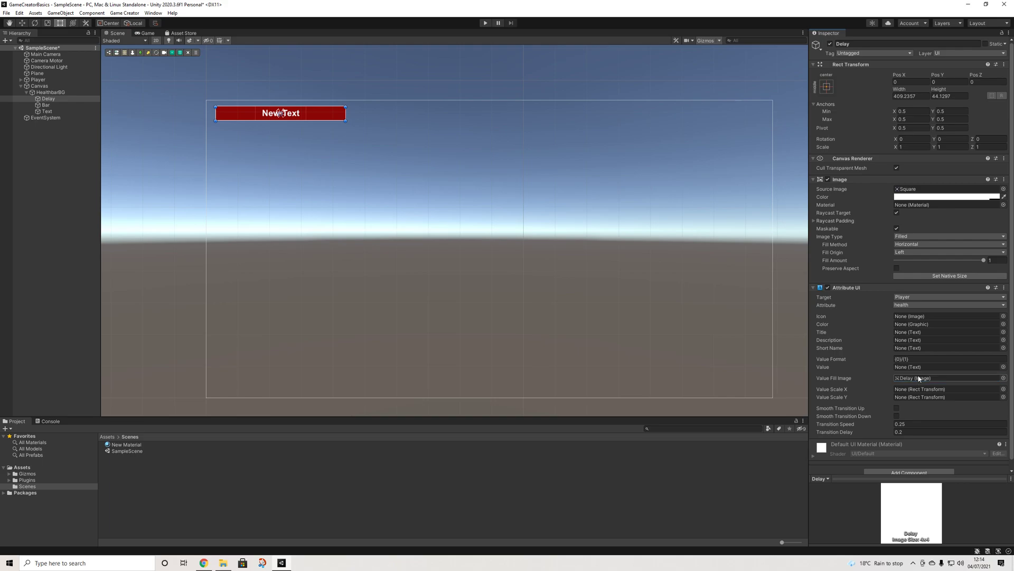
- Set Delay's Transition Delay to 0.25 and its Transition Speed to 0.35
left_click(910, 432)
type("5")
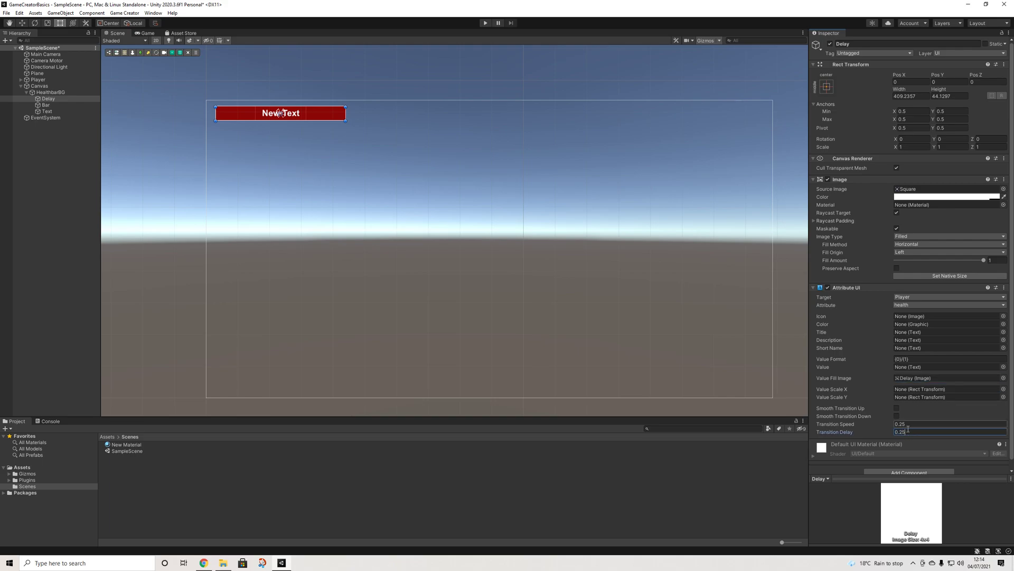
left_click(904, 424)
type("35")
- Duplicate HealthbarBG and place the copy directly below the original bar, at a Y position of about 370
left_click(49, 92)
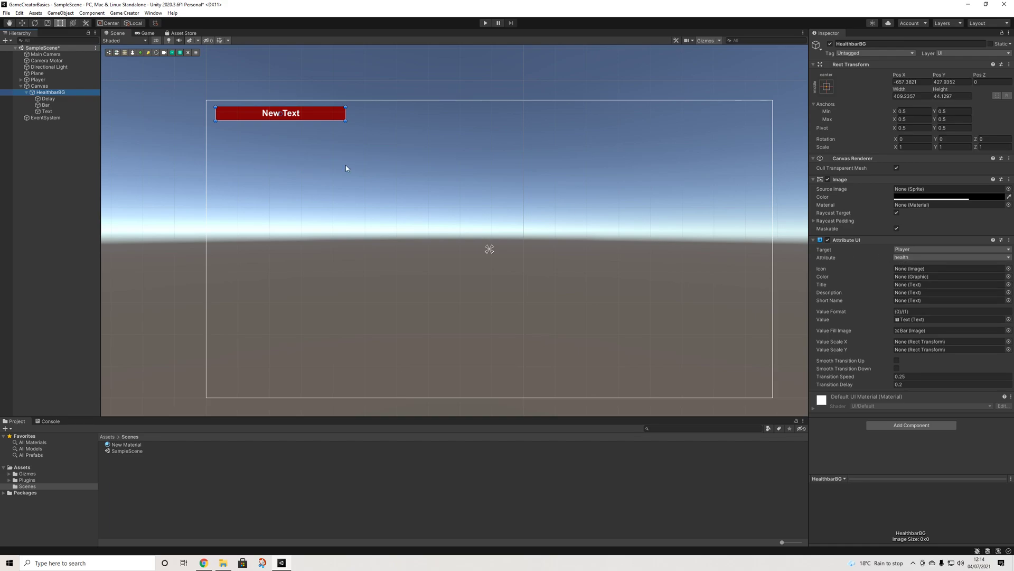
key("Left")
key("ctrl+d")
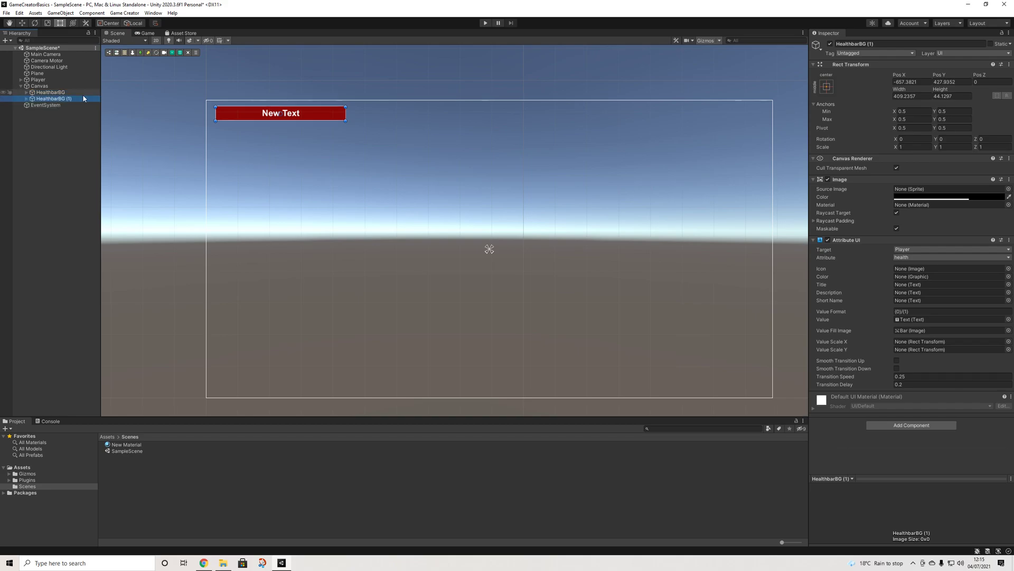
left_click_drag(299, 117, 299, 137)
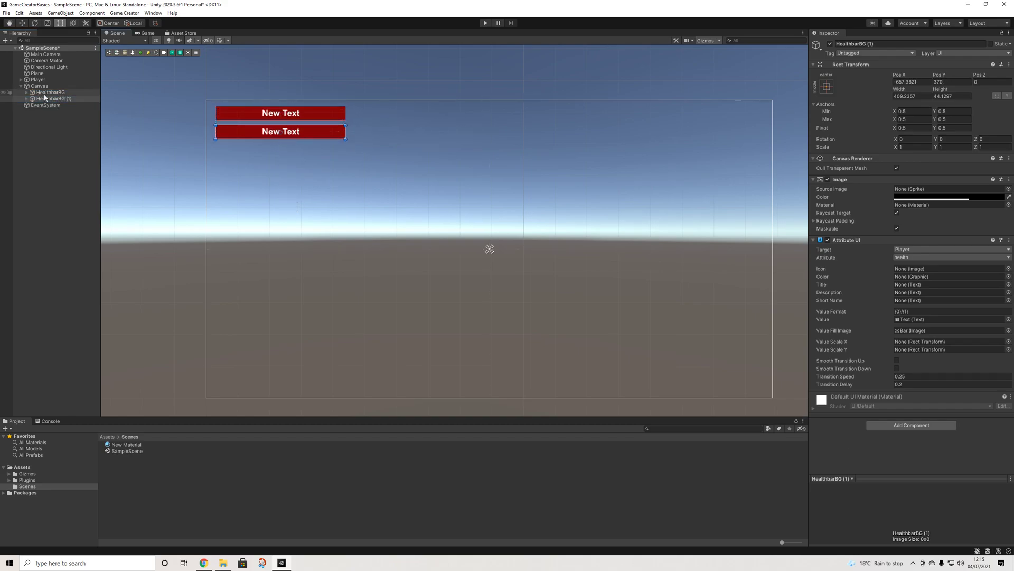
- Rename the duplicated bar ManabarBG, set its Attribute UI attribute to mana, and expand its child objects
left_click(871, 44)
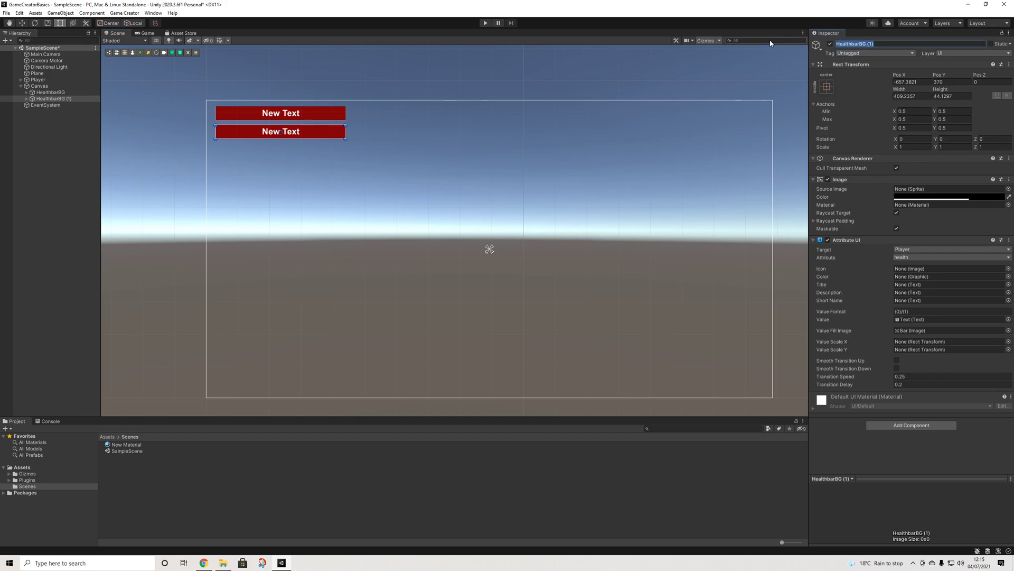
type("ManabarBG")
key("Return")
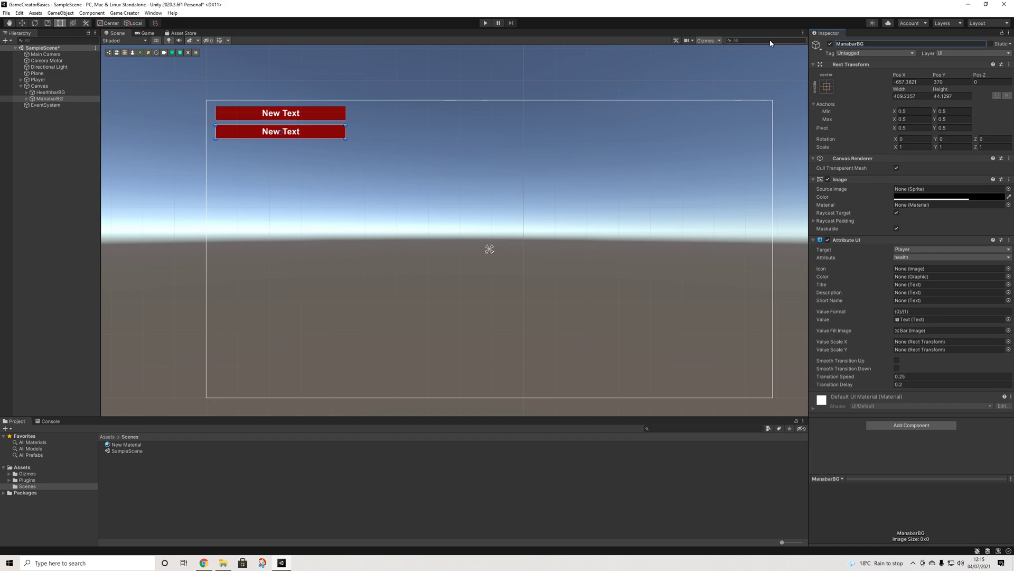
left_click(903, 257)
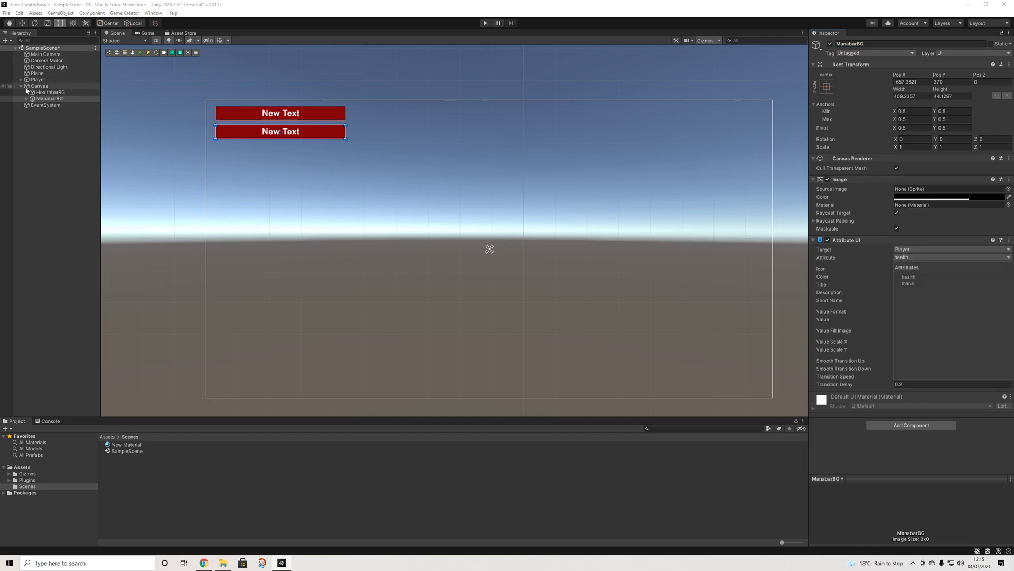
left_click(909, 283)
left_click(26, 99)
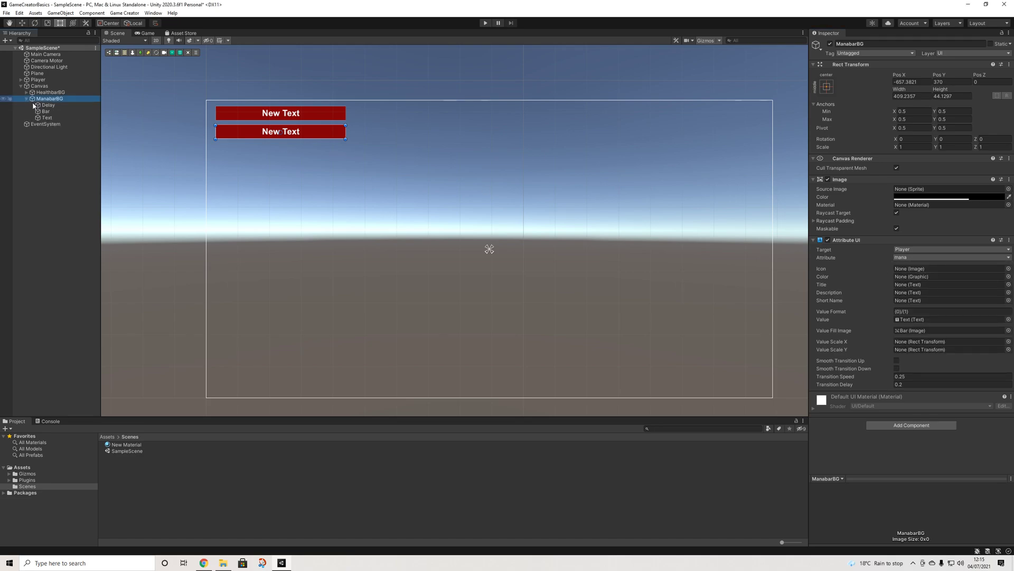
- Switch the Attribute UI of ManabarBG's Delay object to the mana attribute
left_click(48, 105)
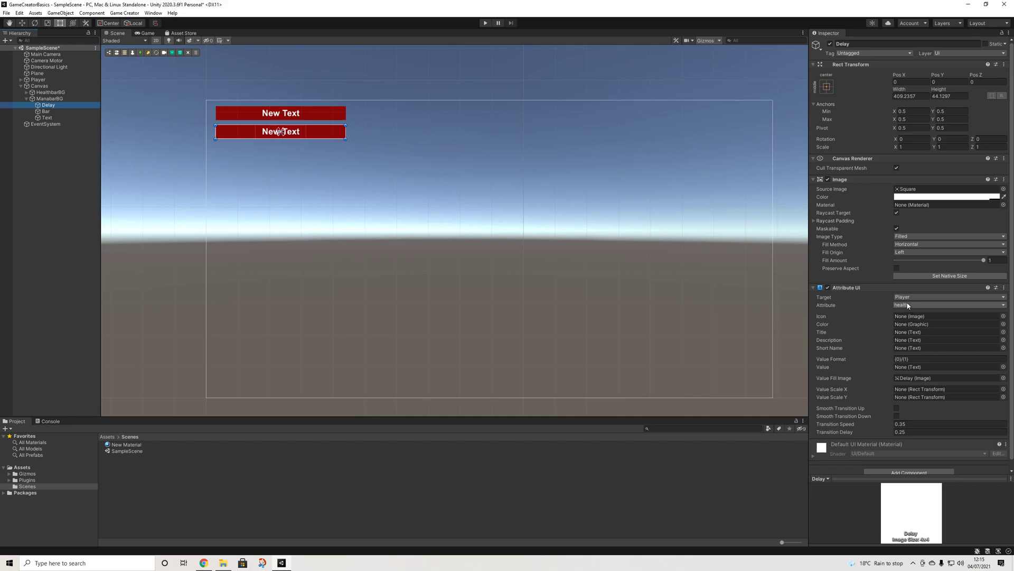
left_click(908, 305)
left_click(907, 331)
- Recolour ManabarBG's Bar image to teal (088C84) and collapse ManabarBG's child objects
left_click(52, 113)
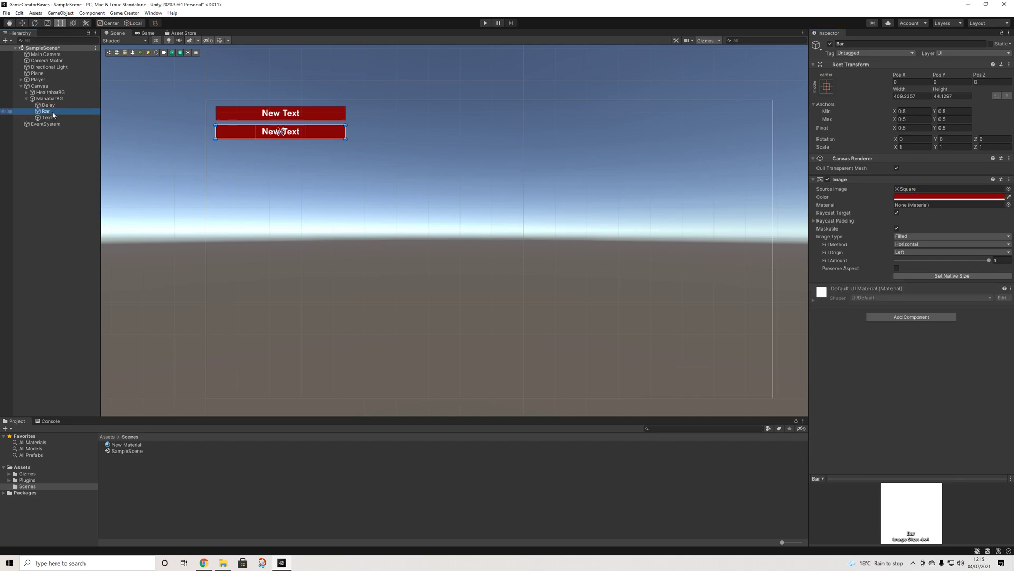
left_click(920, 196)
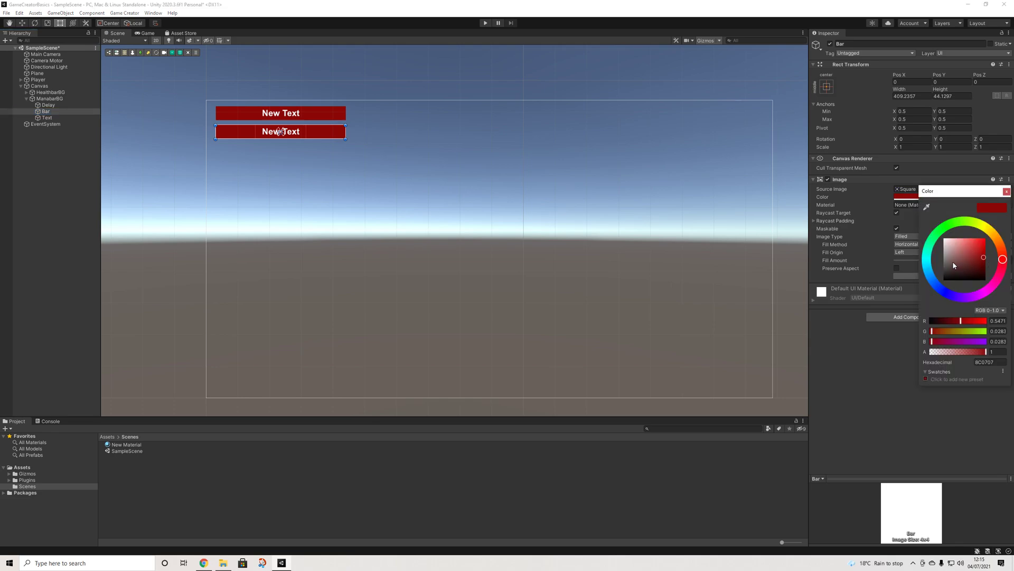
left_click(929, 259)
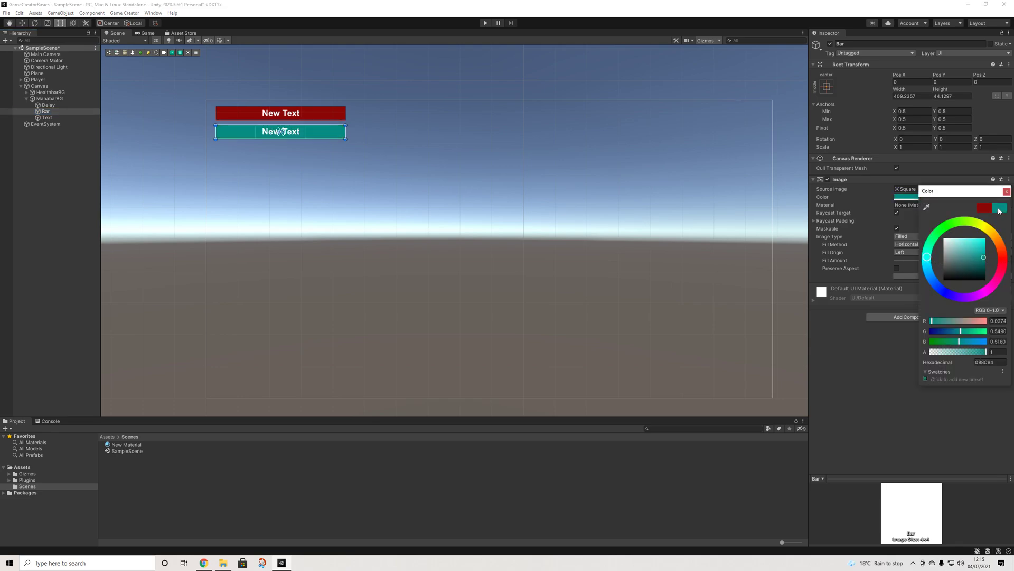
left_click(1007, 191)
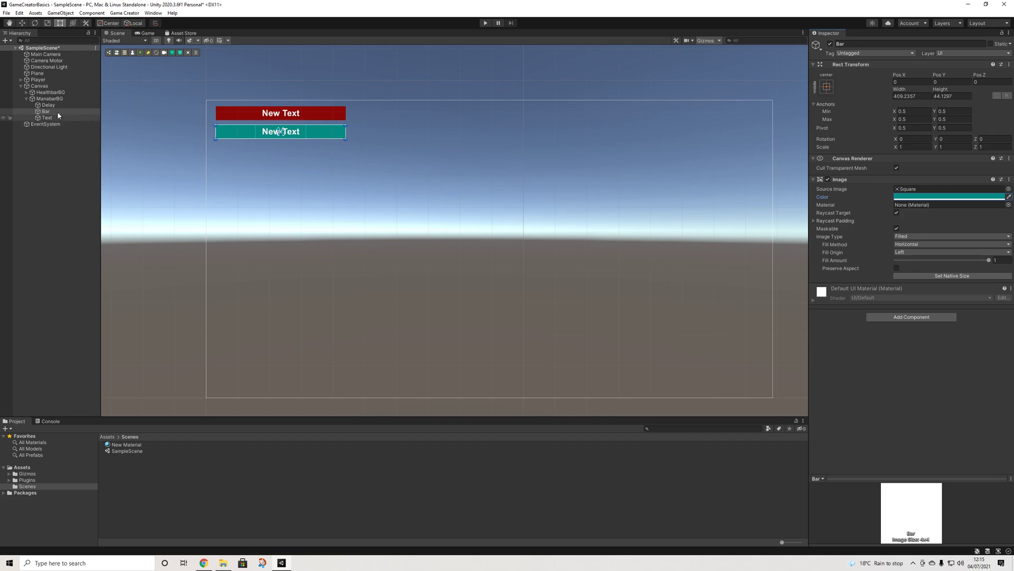
left_click(44, 118)
left_click(46, 99)
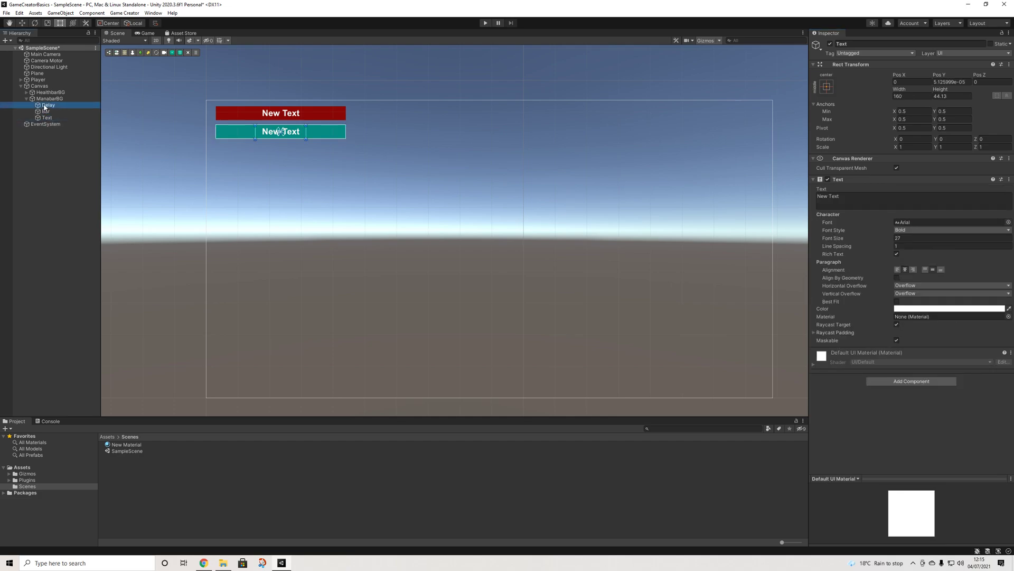
left_click(27, 98)
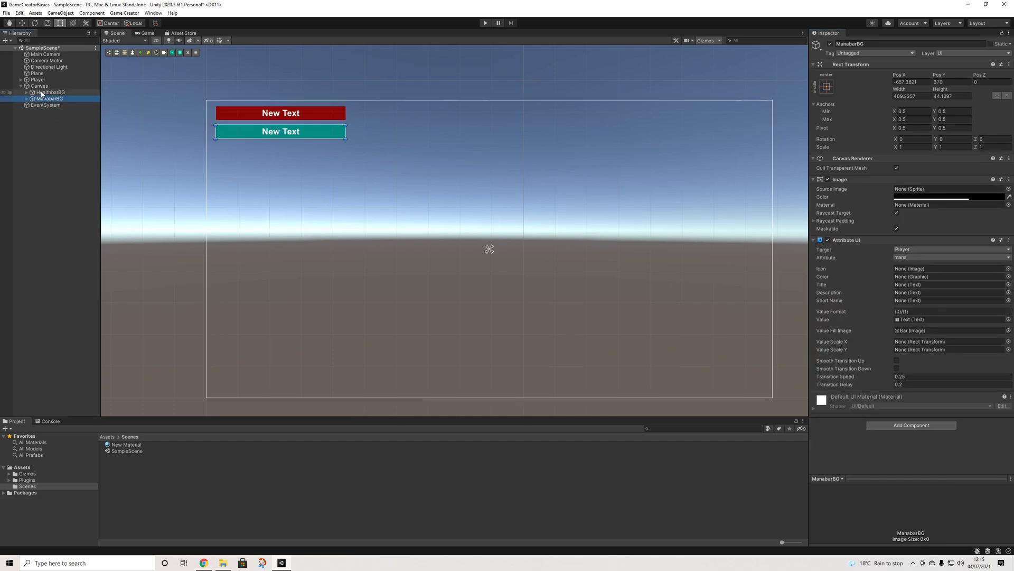
- Play the scene, examine the Player's wisdom stat alongside the mana bar, and stop playback
left_click(484, 24)
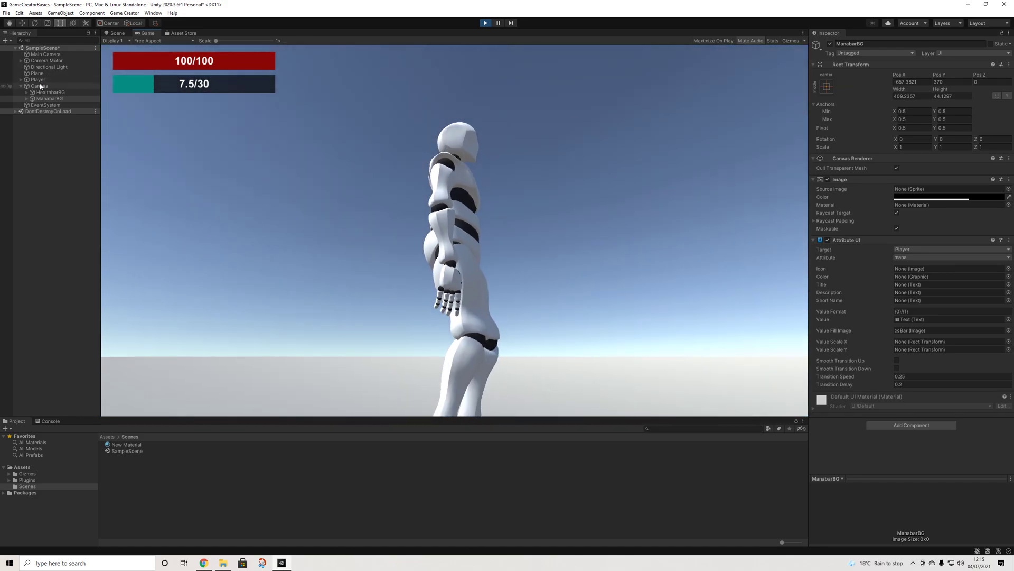
left_click(38, 80)
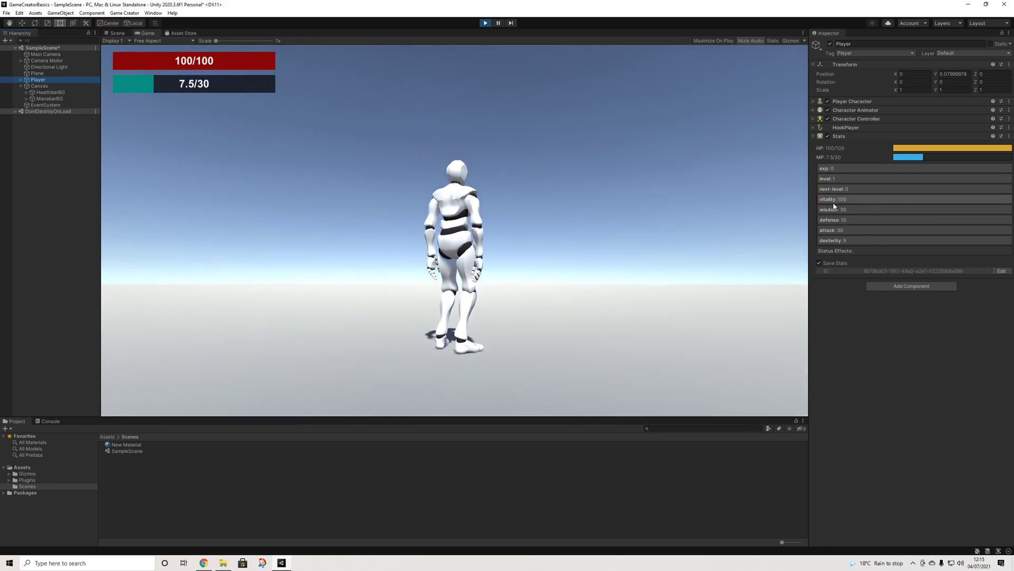
left_click(841, 210)
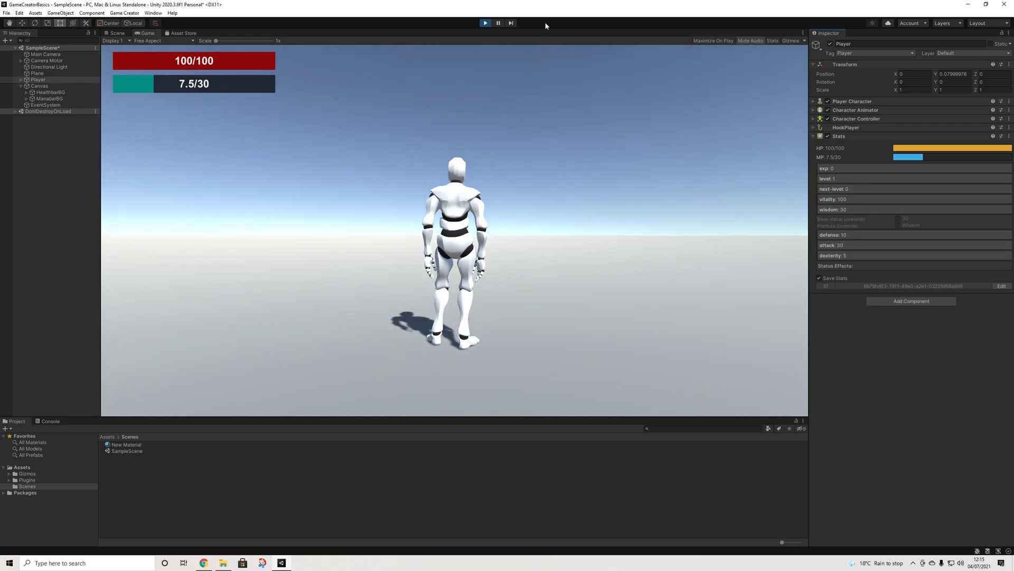
left_click(485, 22)
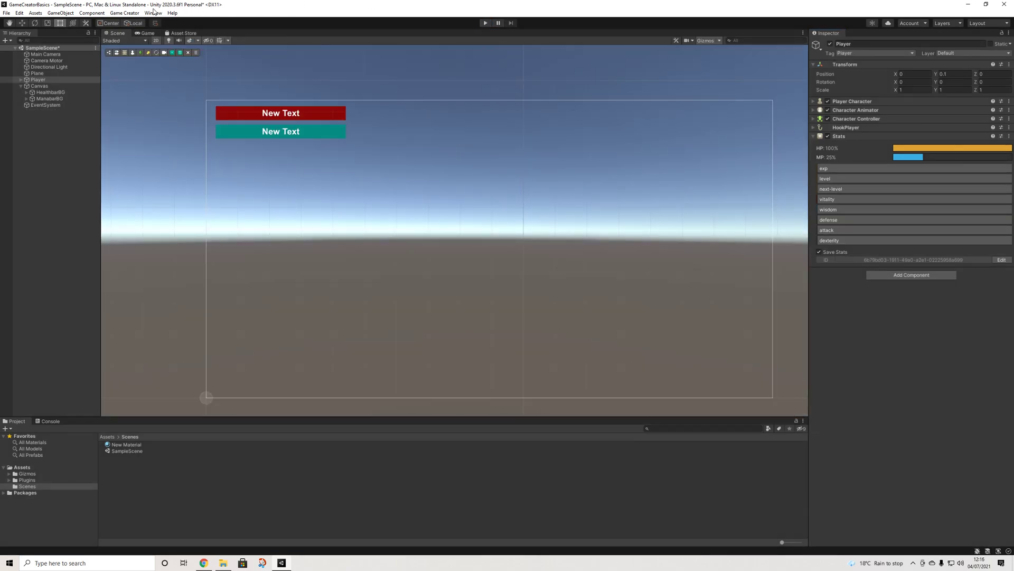
- Set the wisdom stat's Base Value to 100 in the Game Creator preferences
left_click(134, 15)
left_click(134, 59)
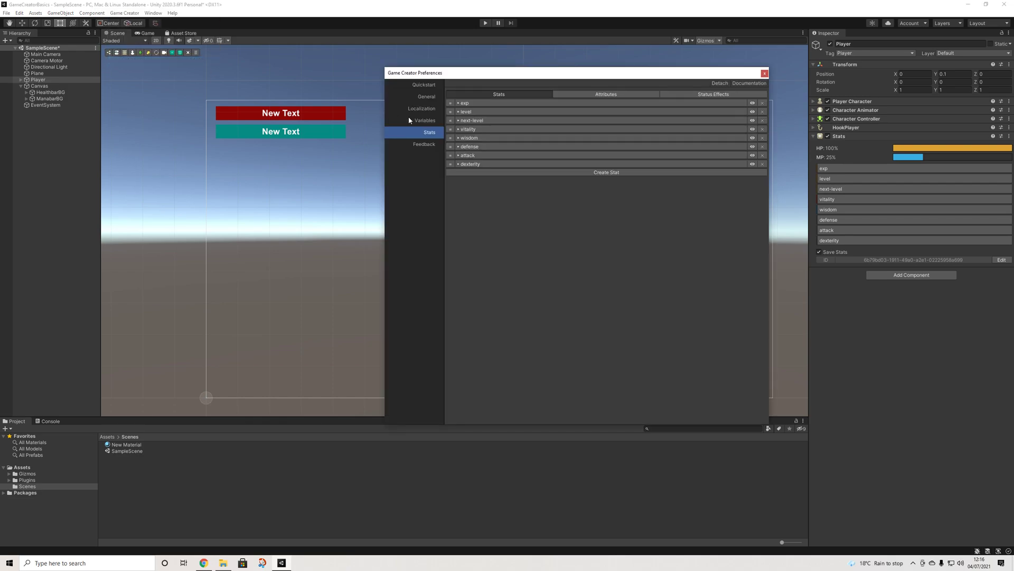
left_click(476, 138)
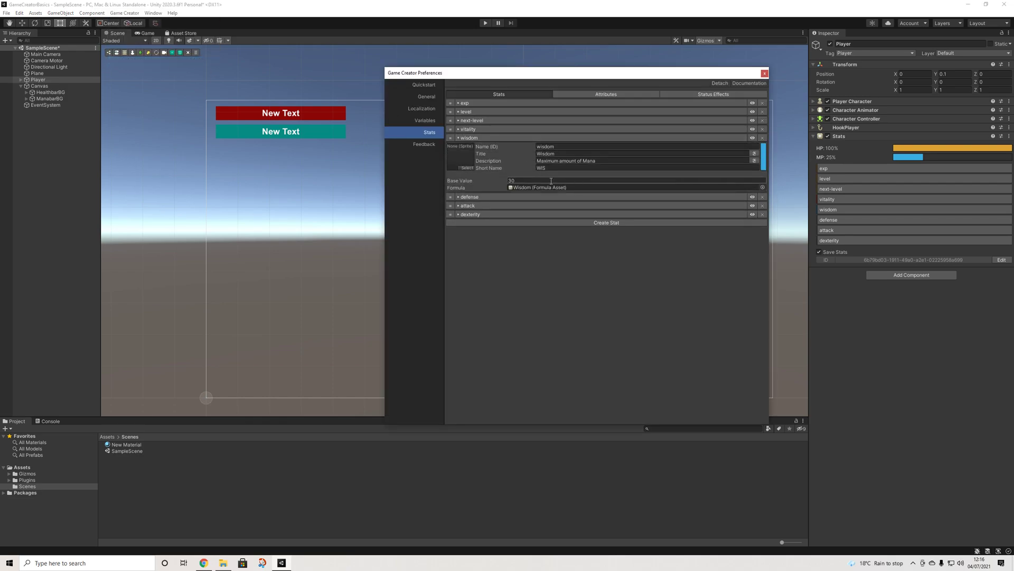
type("100")
- Raise the mana attribute's Current Value to its maximum (100%) and test the bars in a short play session
left_click(622, 93)
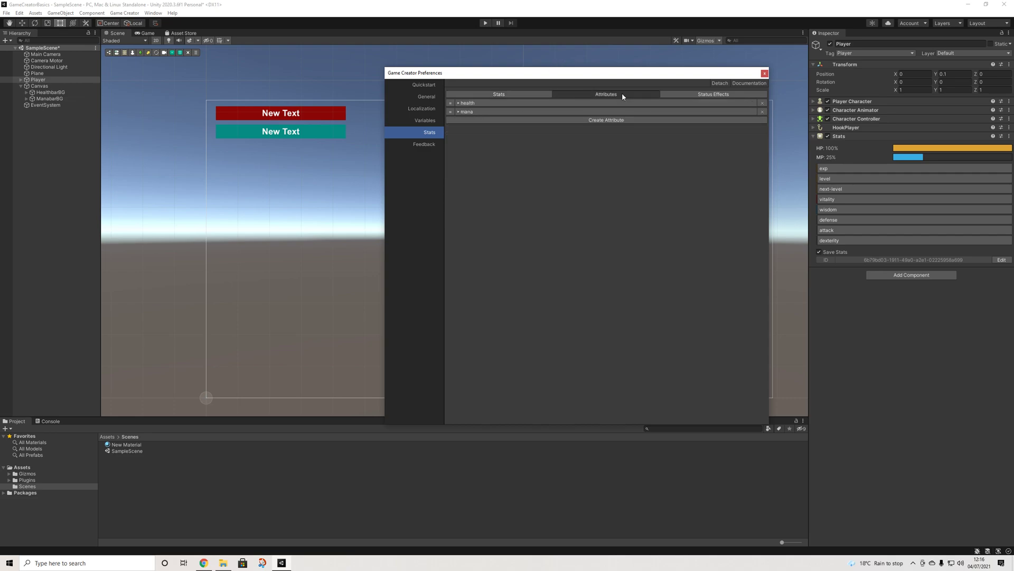
left_click(502, 111)
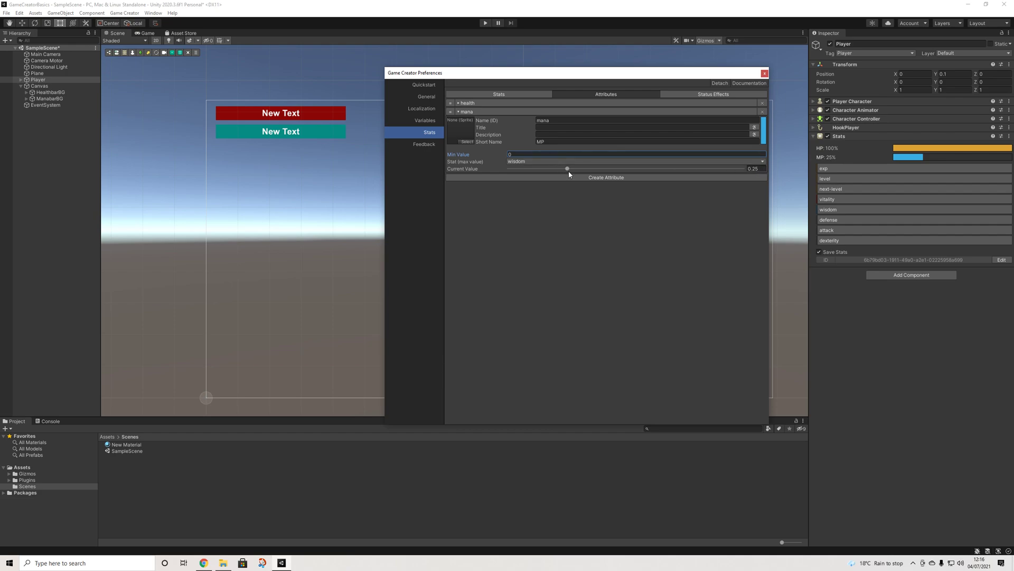
left_click_drag(679, 168, 708, 170)
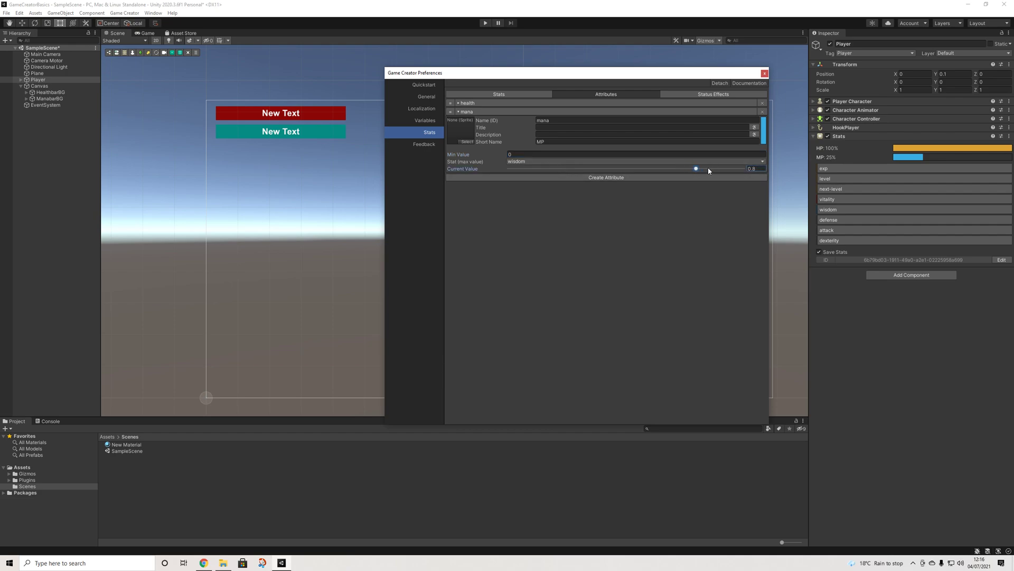
left_click(764, 74)
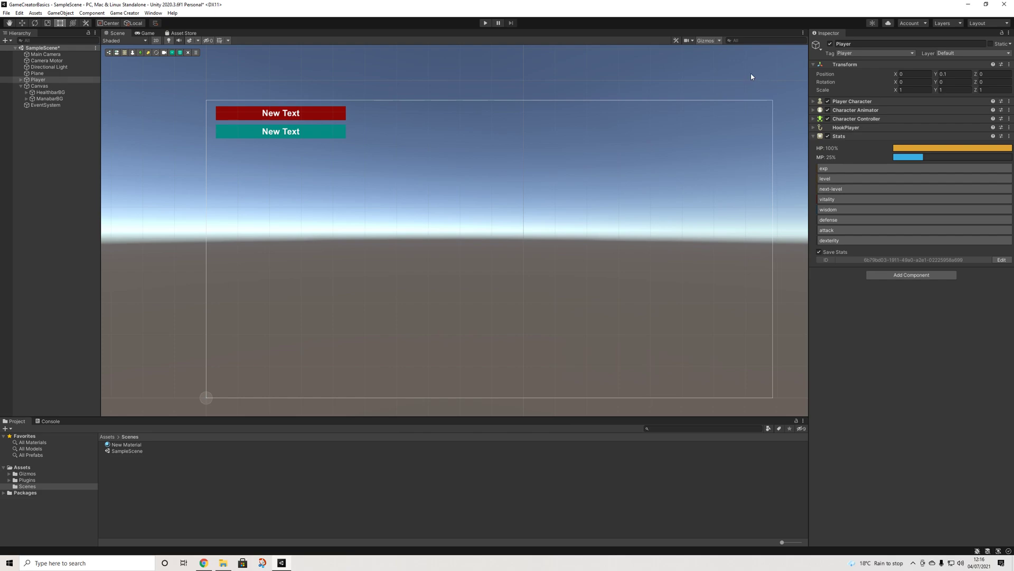
left_click(485, 23)
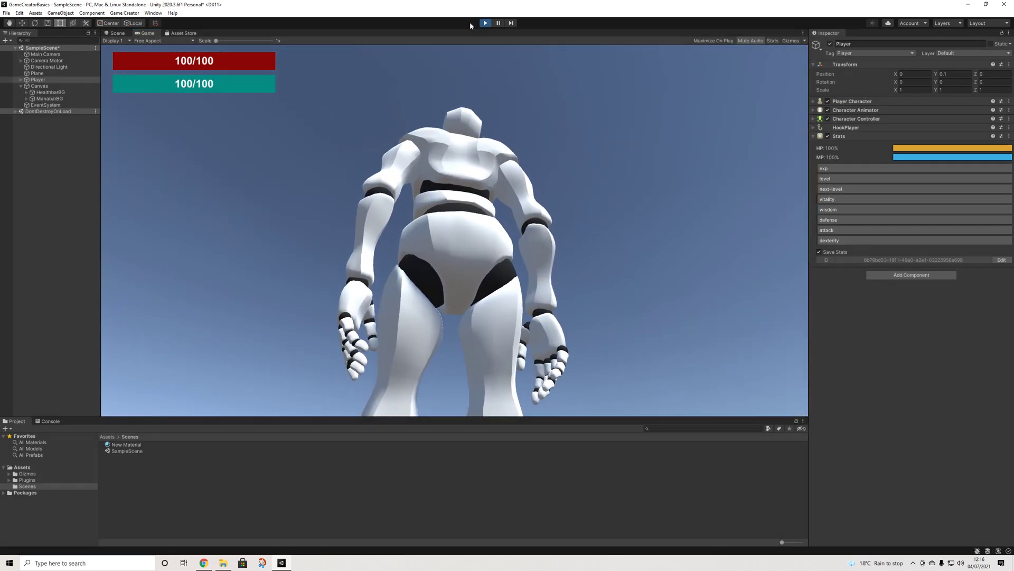
left_click(485, 23)
- Set the wisdom stat's Base Value to 50 in the Game Creator preferences and close them
left_click(125, 13)
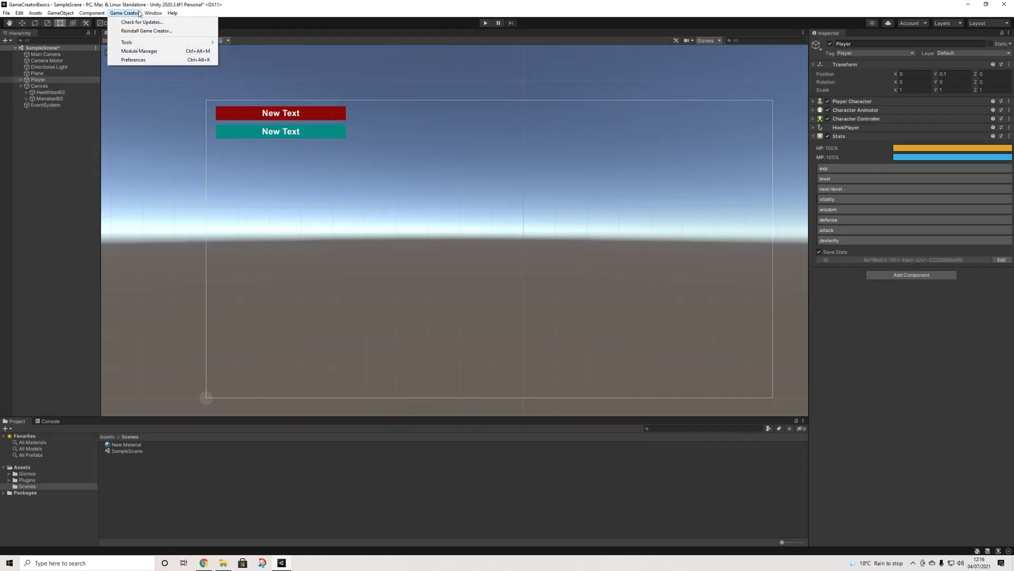
left_click(140, 60)
left_click(469, 138)
left_click(512, 180)
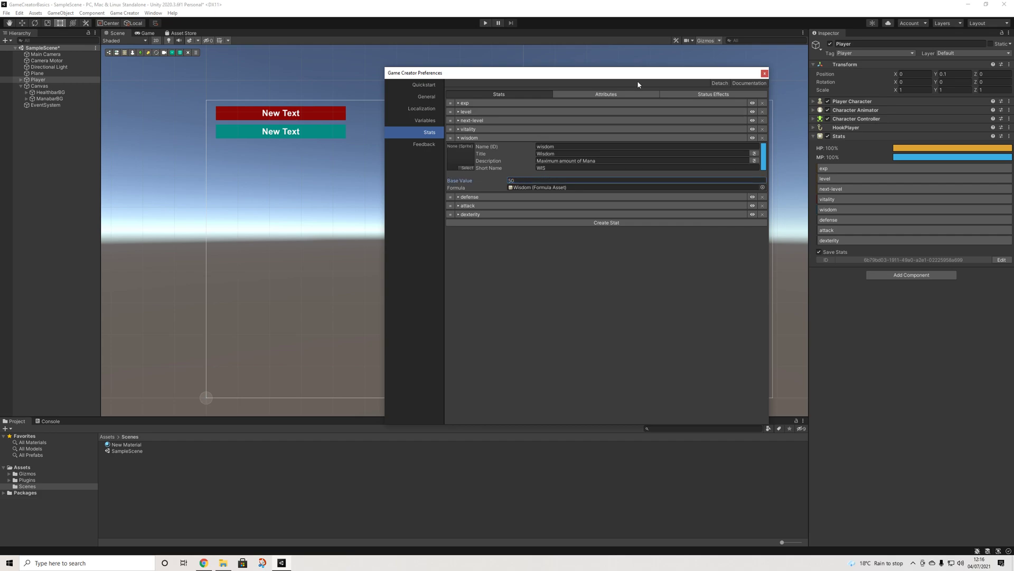
left_click(765, 73)
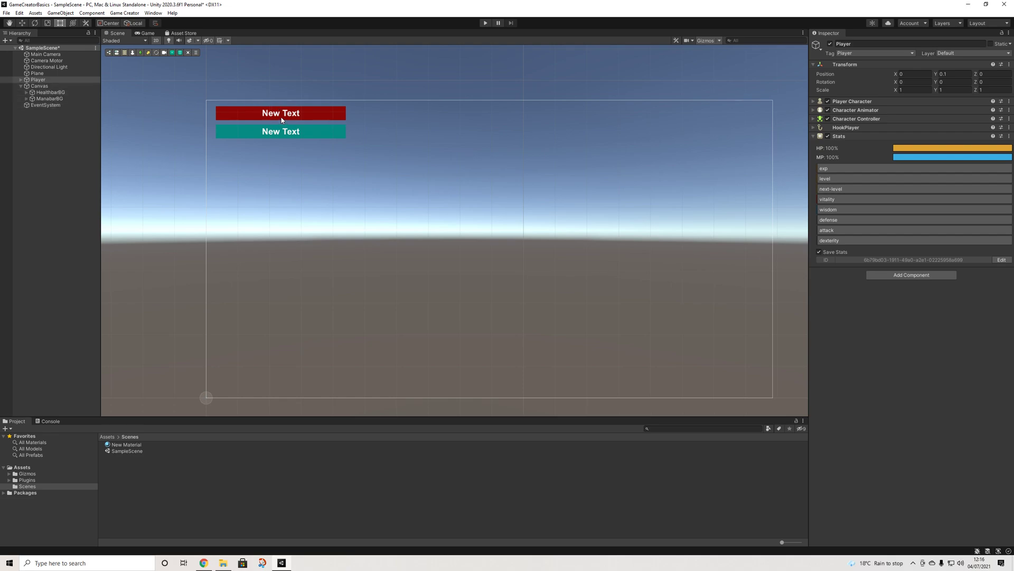
left_click(26, 91)
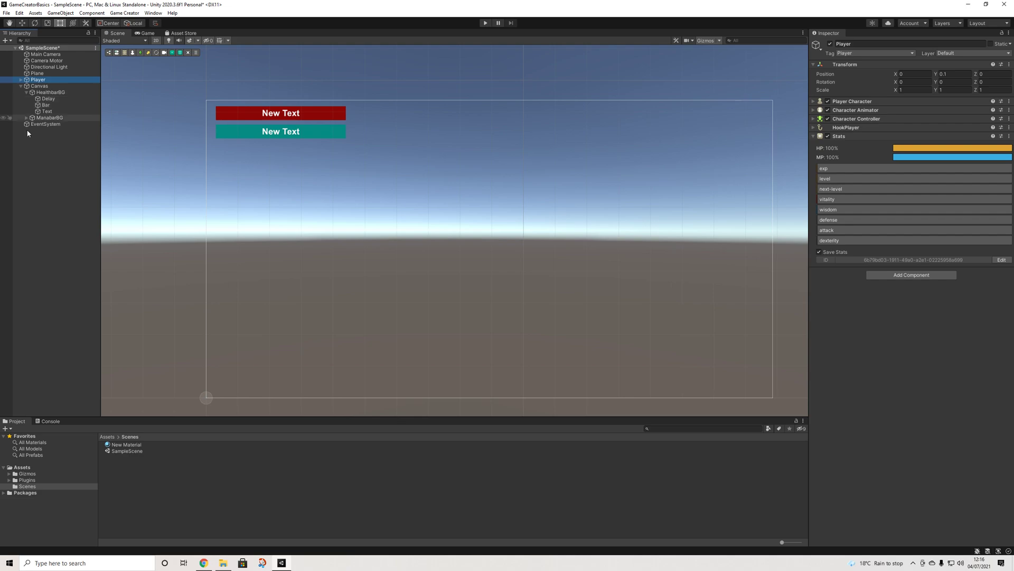
left_click(27, 92)
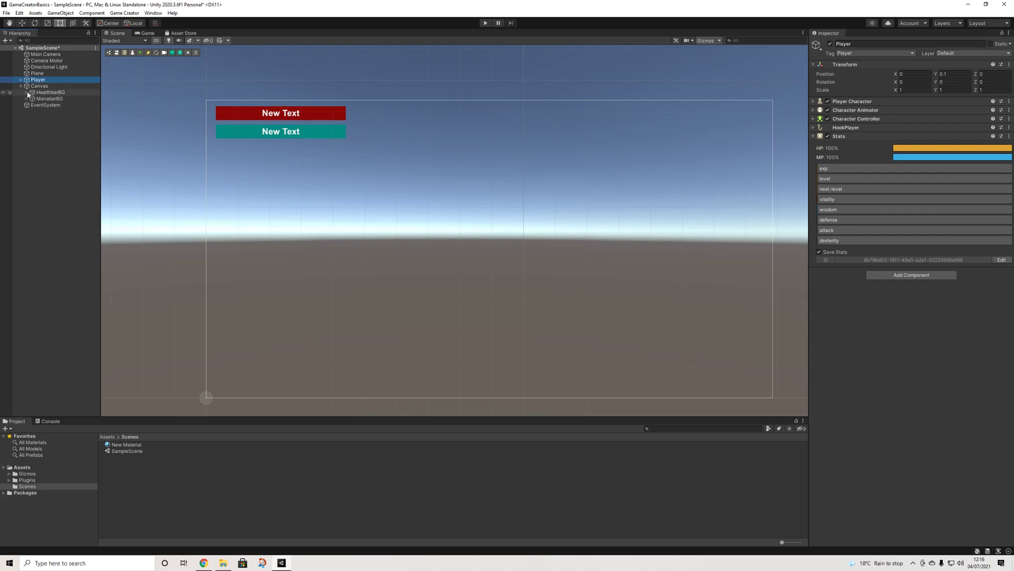
- Create a Game Creator Trigger at the scene's root level and attach an Actions component to its On Start event
left_click(36, 133)
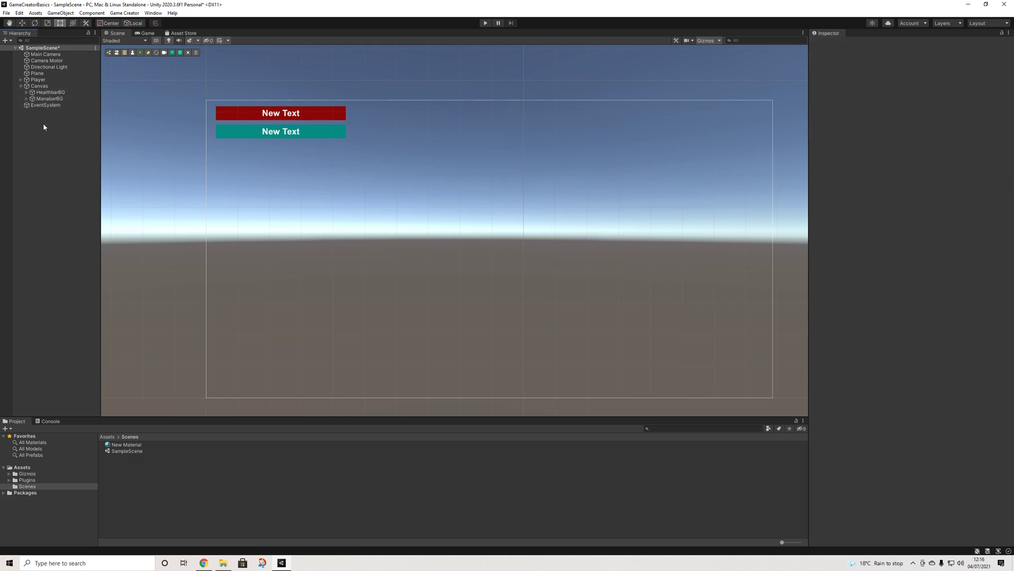
right_click(43, 126)
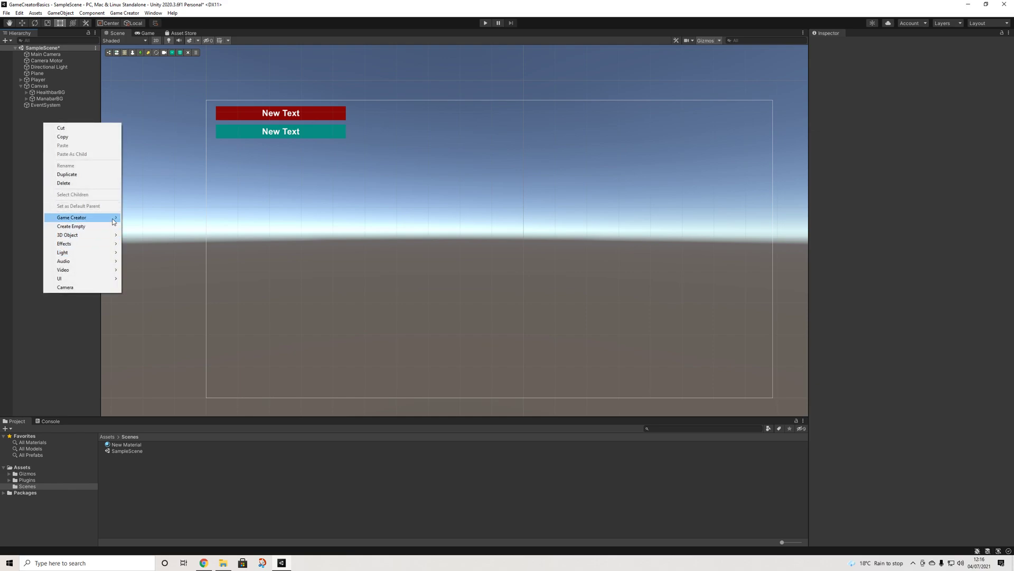
mouse_move(121, 218)
left_click(140, 261)
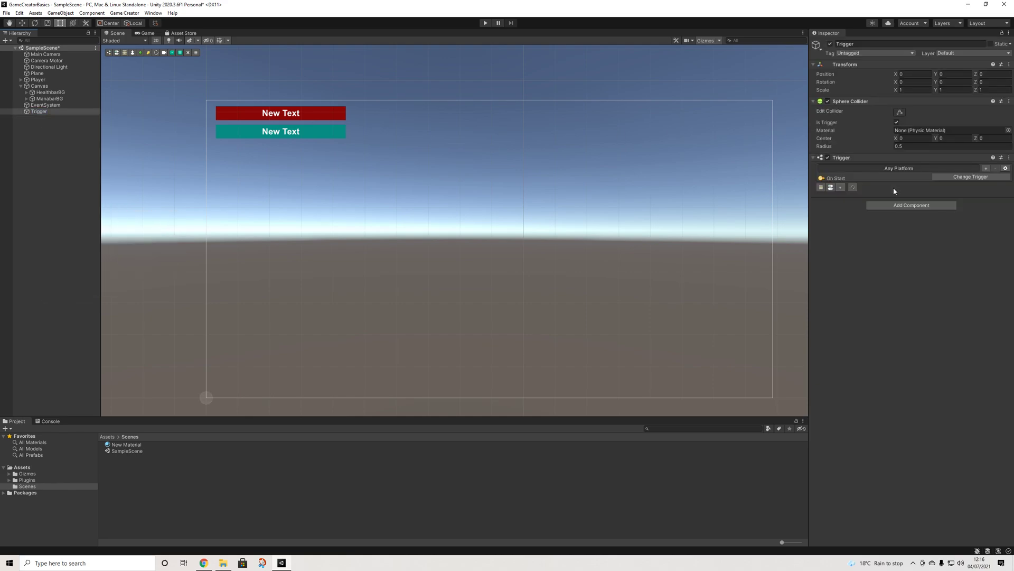
left_click(901, 205)
left_click(831, 187)
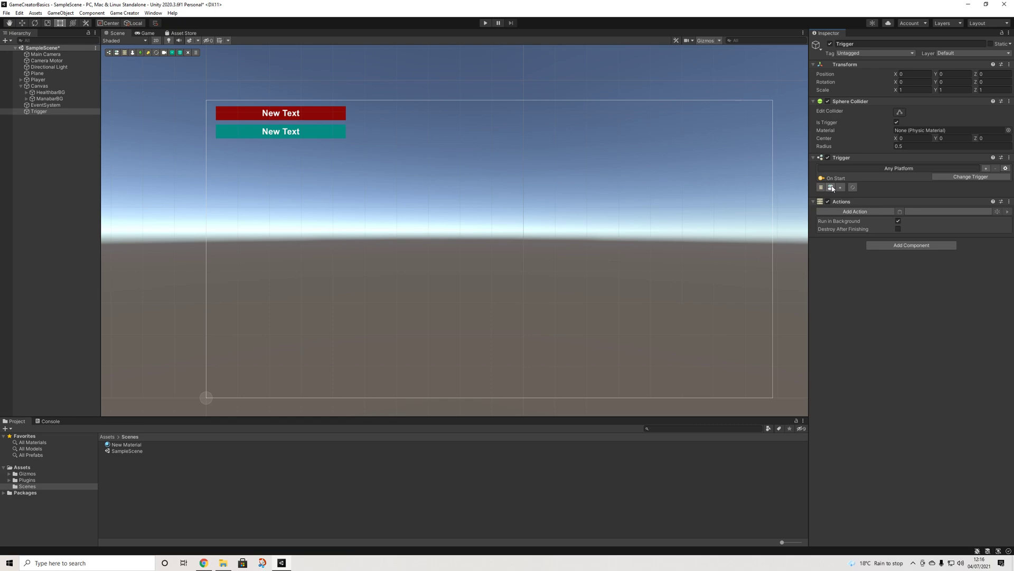
- Add a Wait action of 2 seconds to the Trigger's Actions
left_click(853, 220)
type("w")
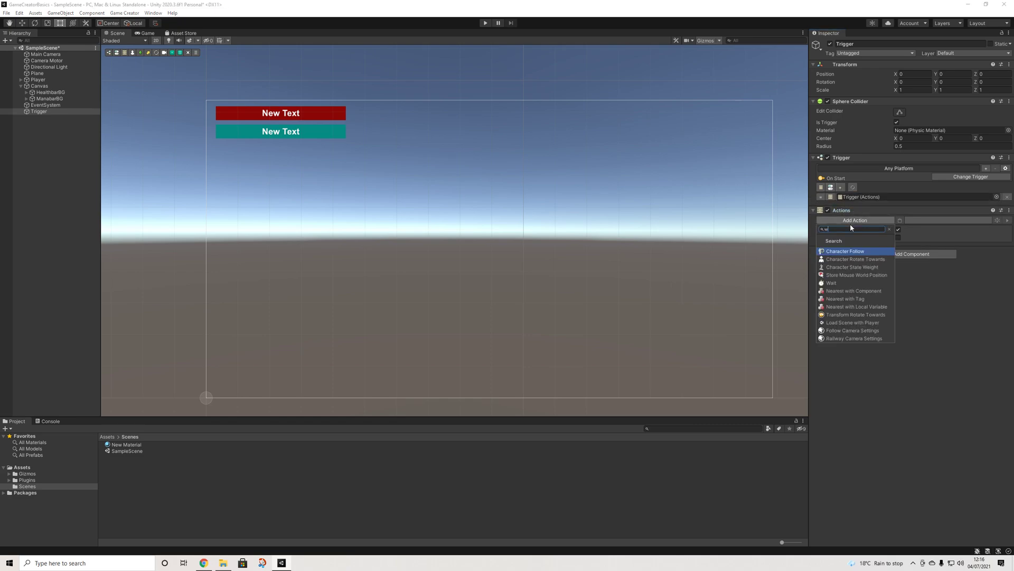
type("a")
left_click(840, 252)
left_click(907, 229)
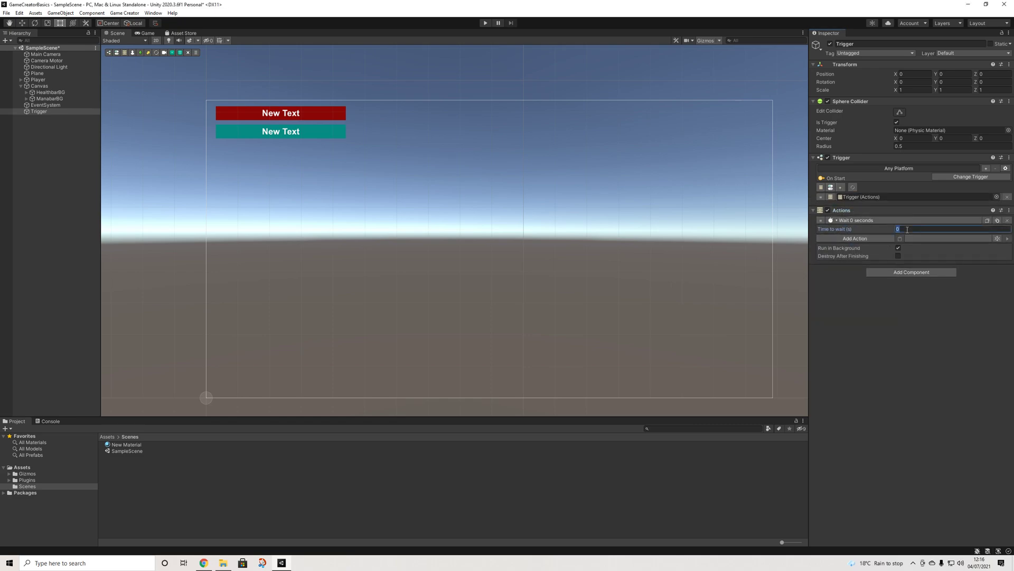
- Add a Change Attribute action to the Trigger that subtracts a value of 50 from the Player's health
left_click(853, 240)
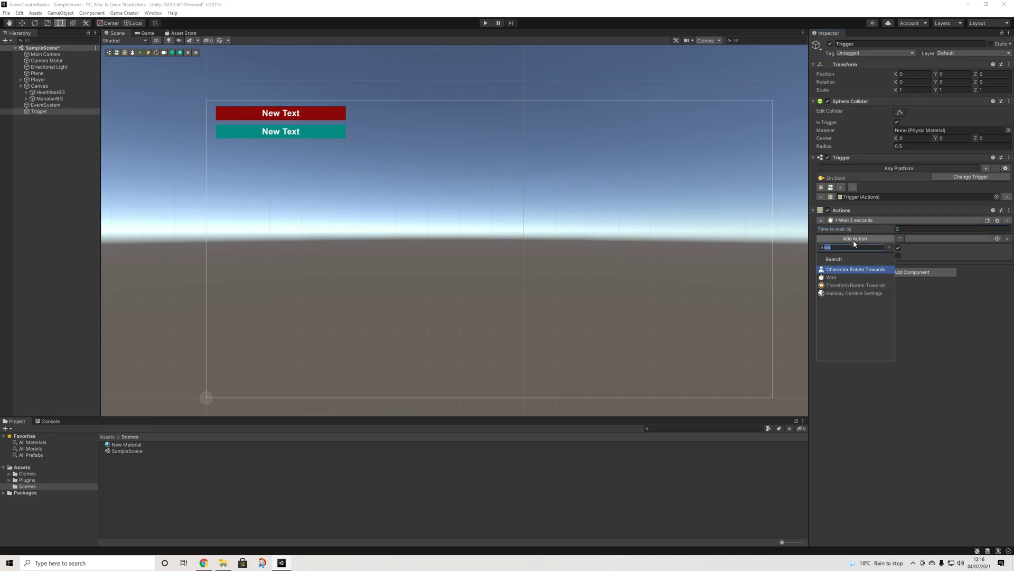
type("att")
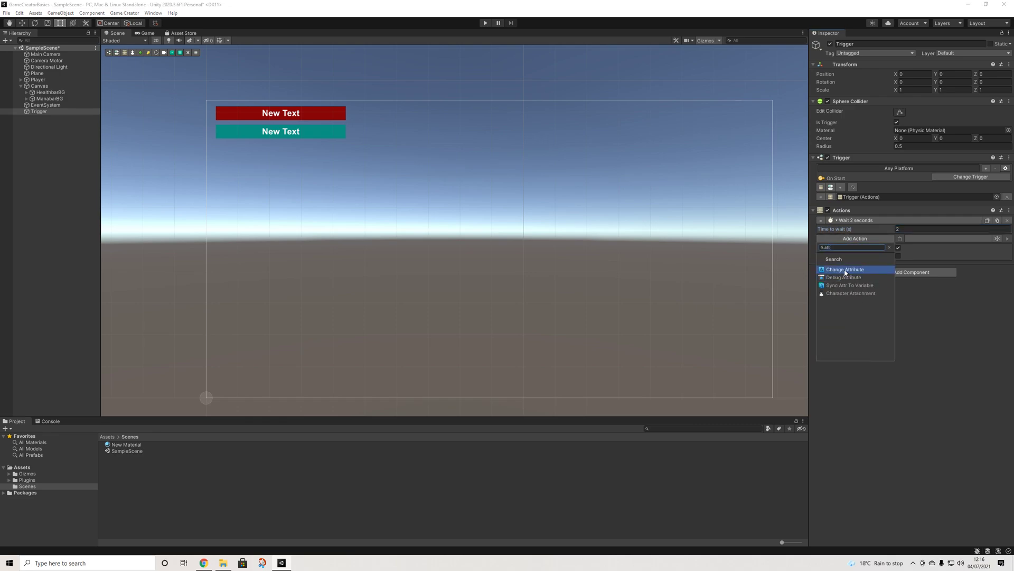
left_click(845, 269)
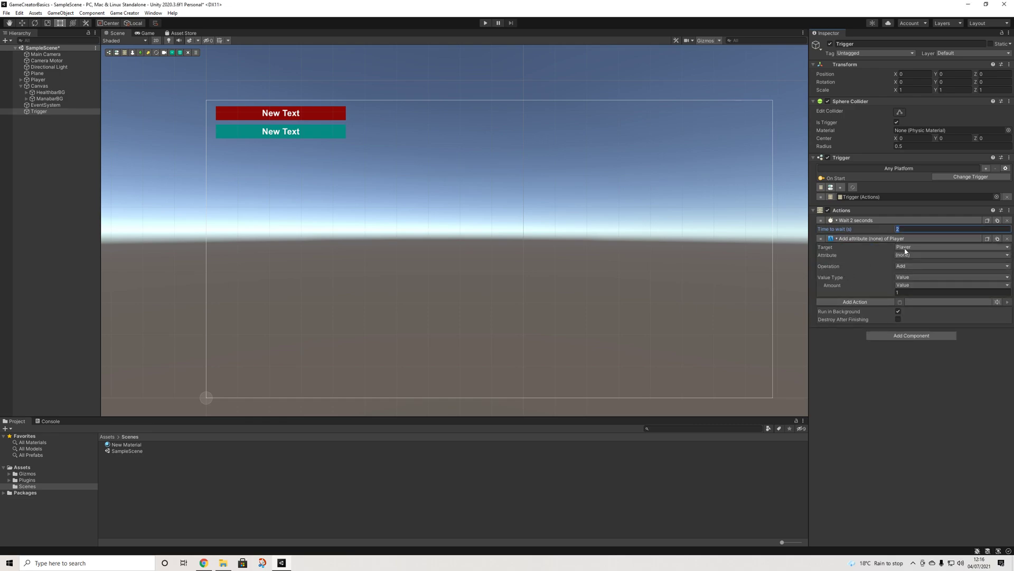
left_click(901, 256)
left_click(914, 276)
left_click(905, 268)
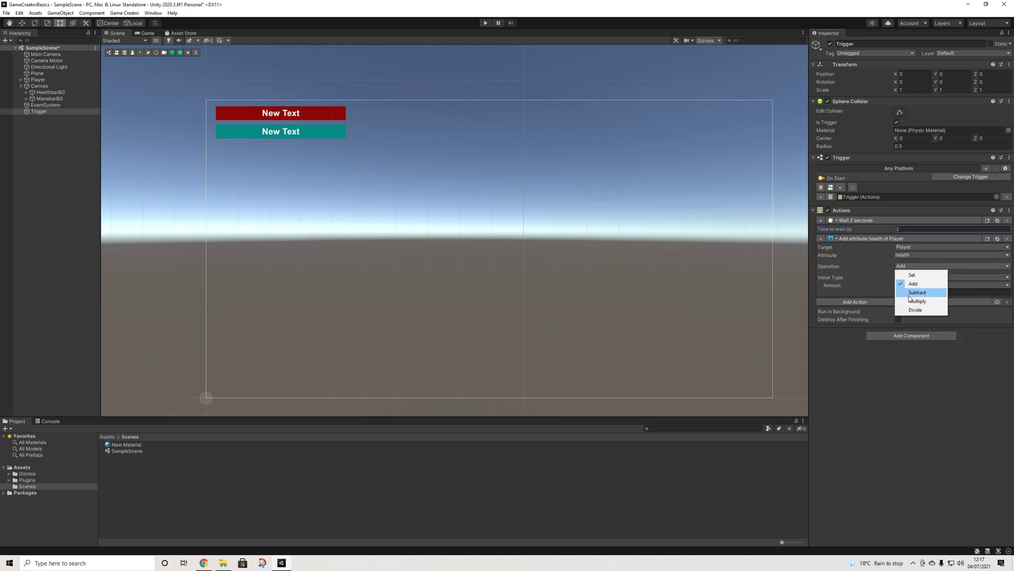
left_click(910, 291)
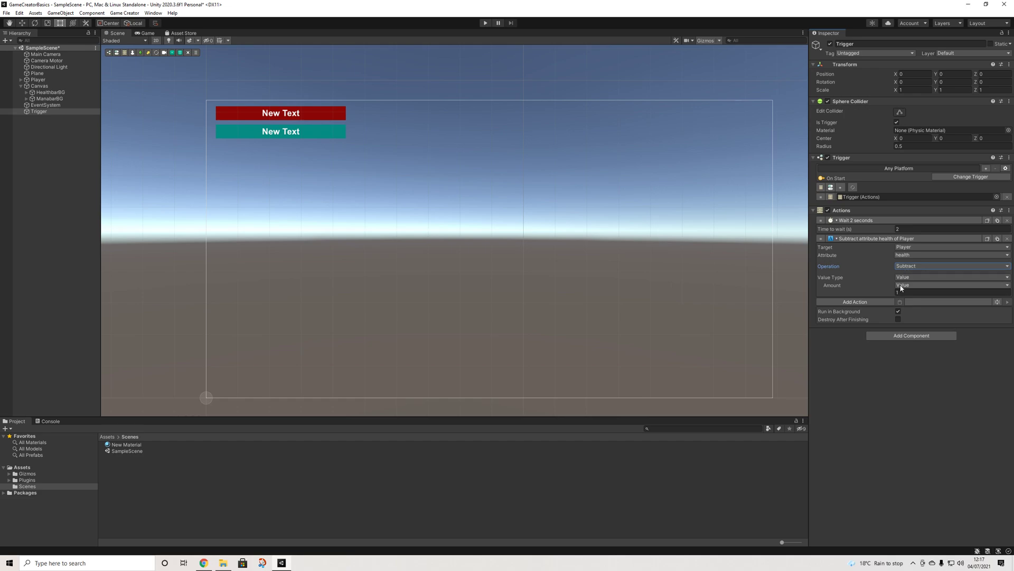
left_click(906, 294)
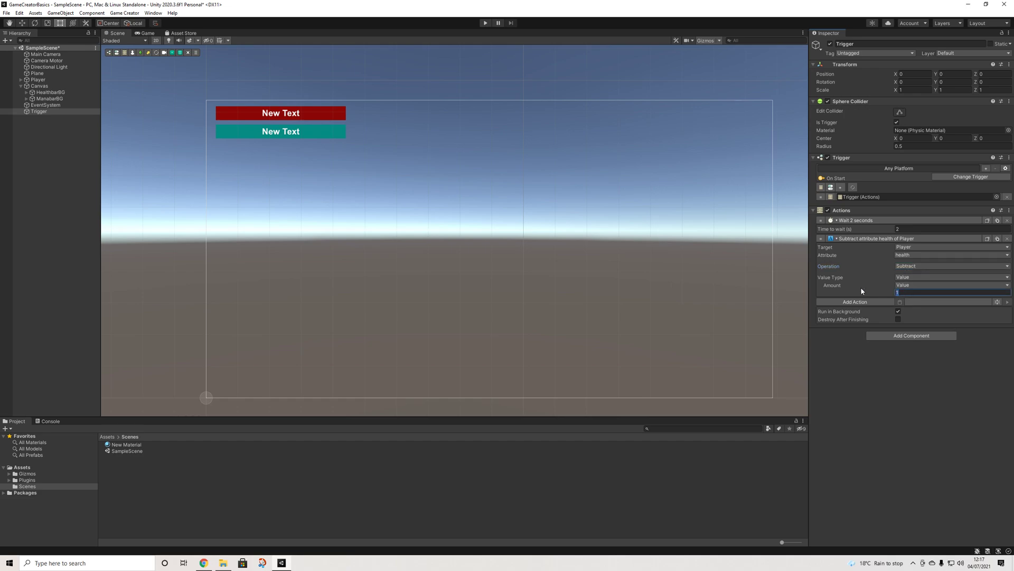
type("50")
- Add a second Wait action of 5 seconds after the health subtraction
left_click(855, 302)
type("wa")
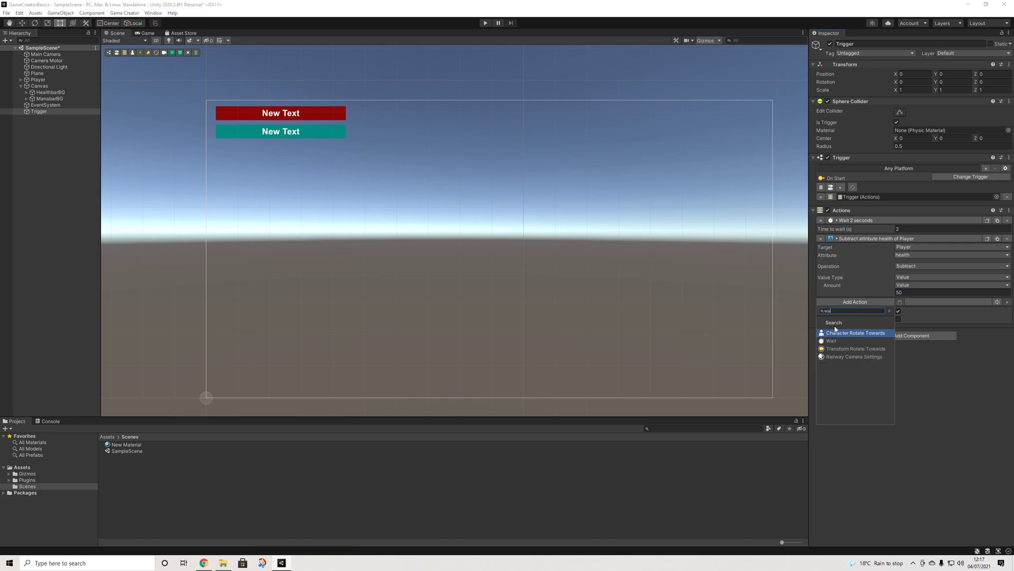
left_click(832, 340)
left_click(910, 310)
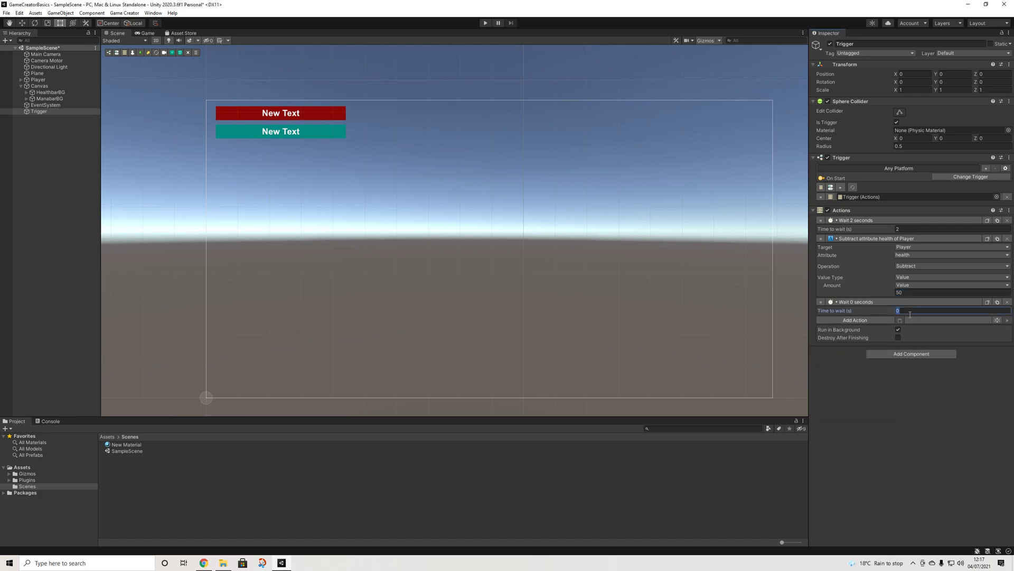
- Add another Change Attribute action after the second wait that sets the Player's health to a value of 100
left_click(833, 320)
type("set")
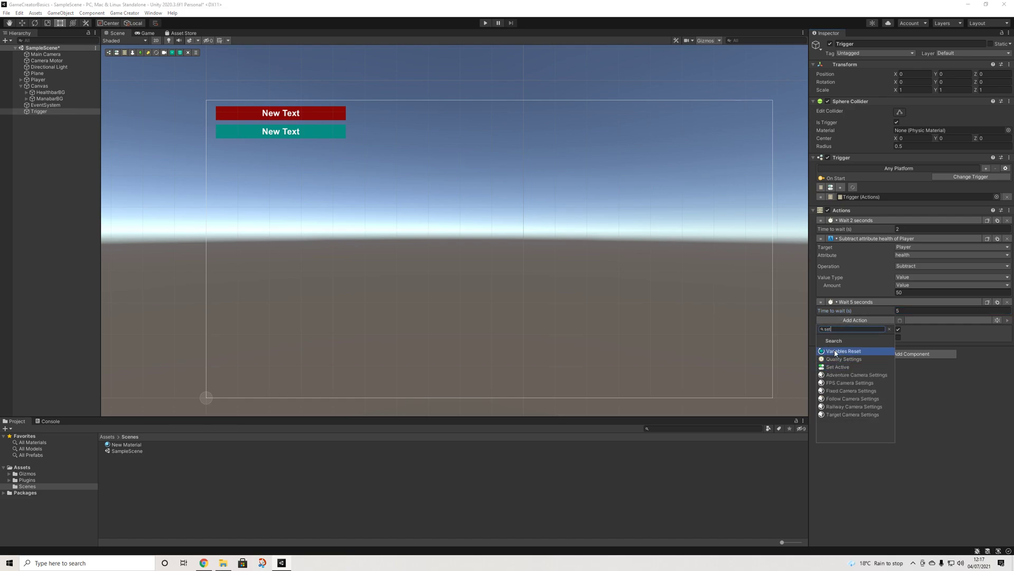
key("BackSpace")
key("BackSpace")
key("BackSpace")
type("attr")
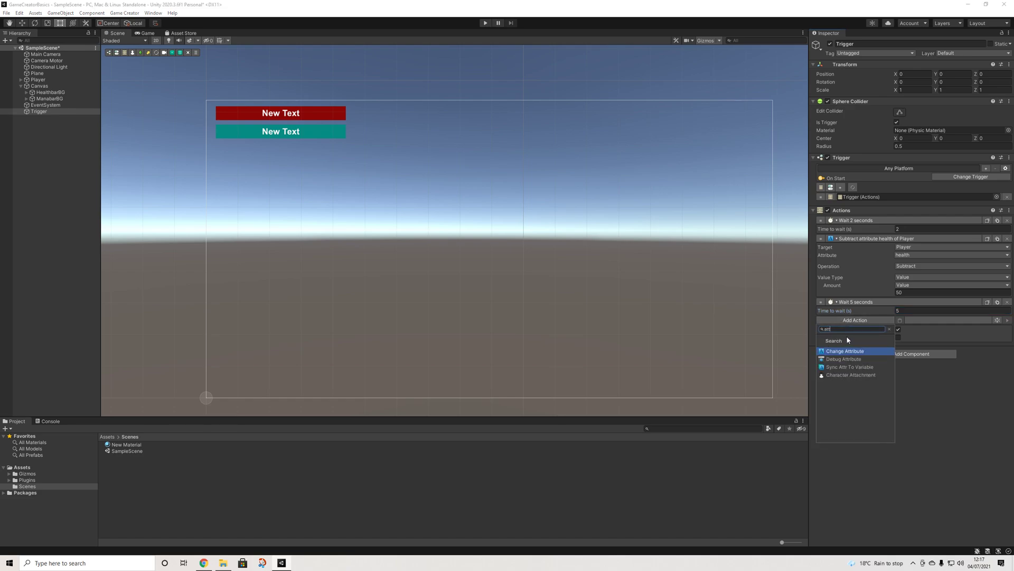
key("Return")
left_click(912, 337)
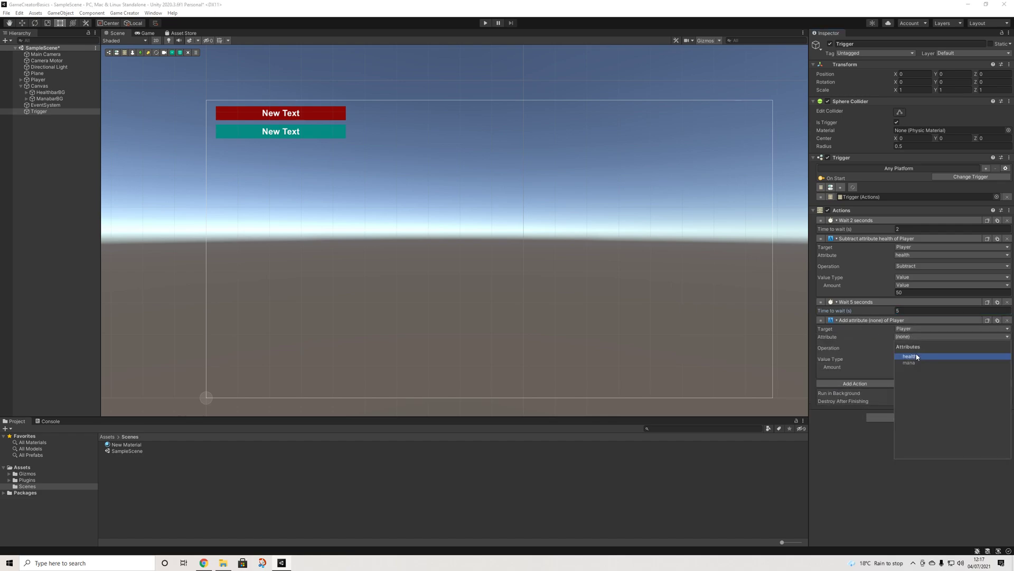
left_click(916, 359)
left_click(905, 347)
left_click(918, 364)
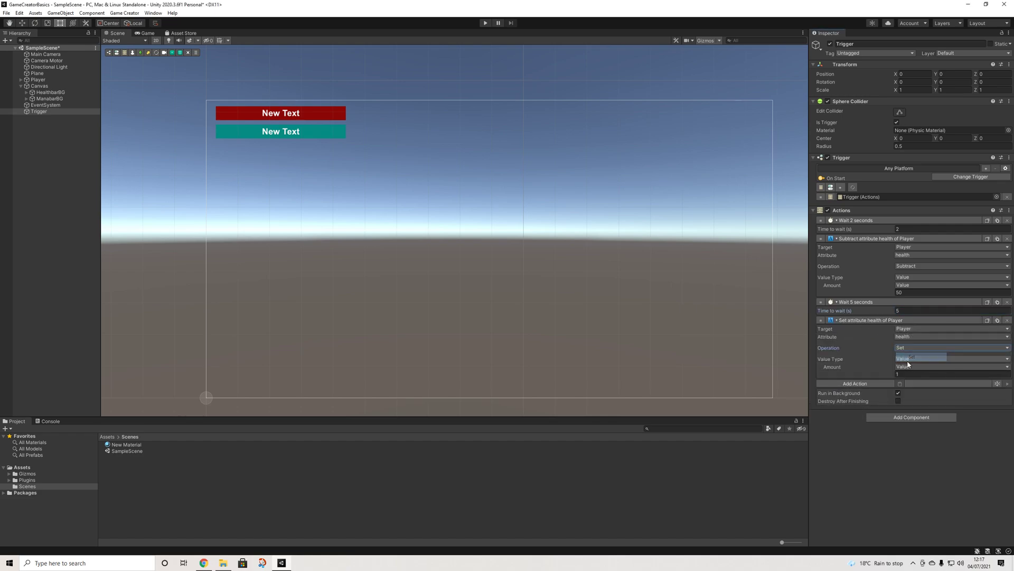
left_click(905, 375)
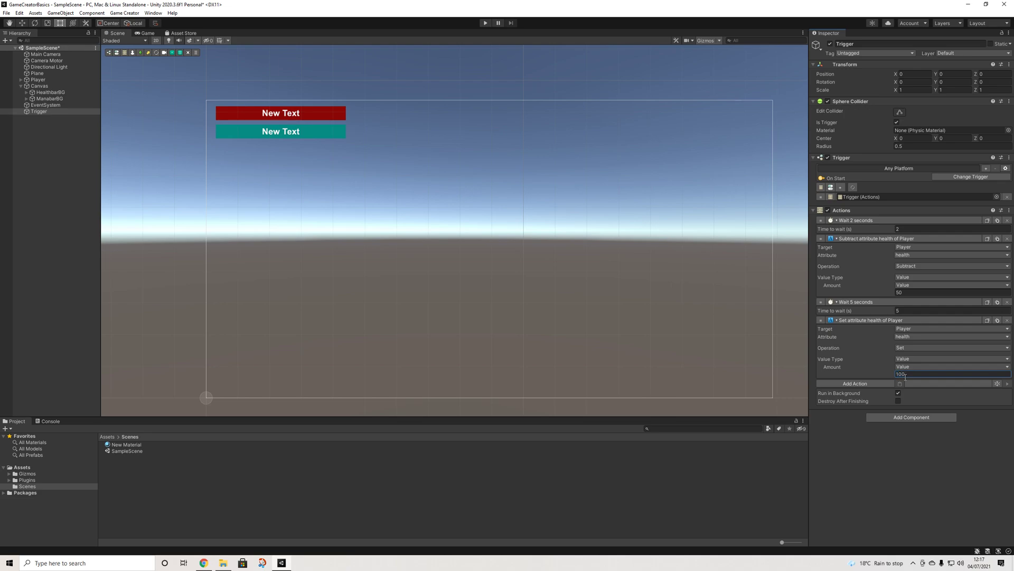
- Test the Trigger's health changes on the bars in a play session, and collapse the Canvas in the hierarchy
left_click(486, 24)
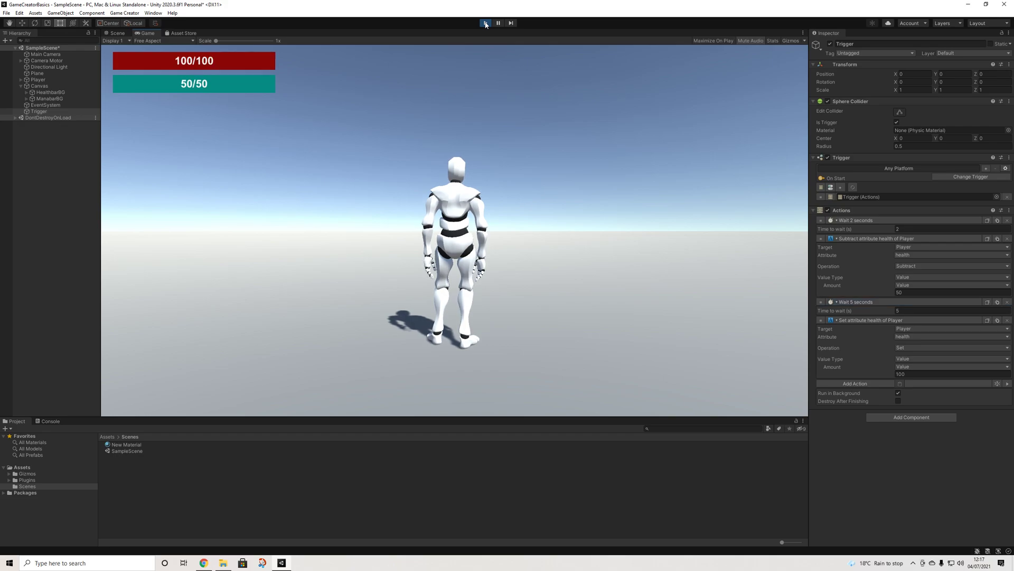
left_click(486, 24)
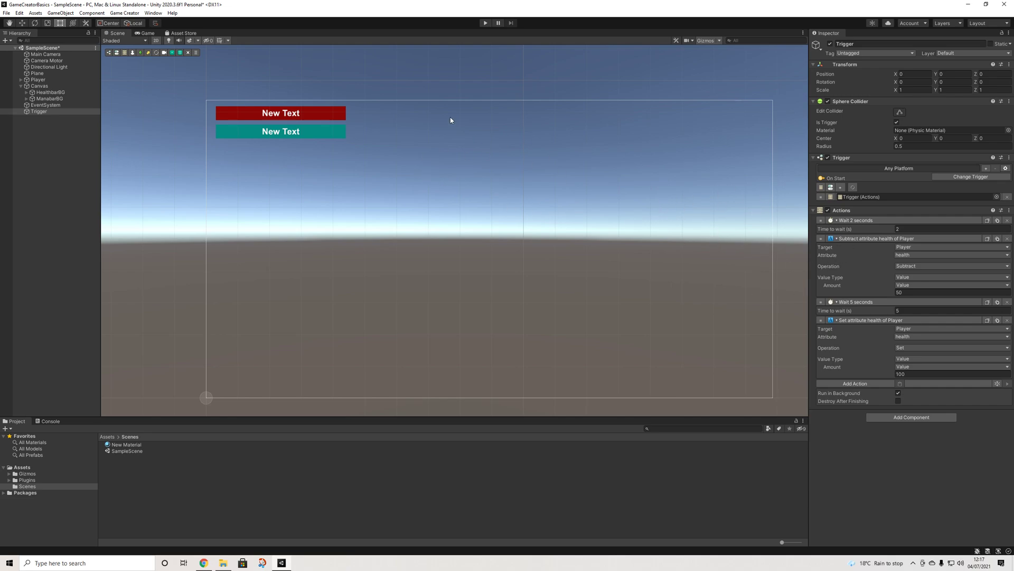
left_click(21, 85)
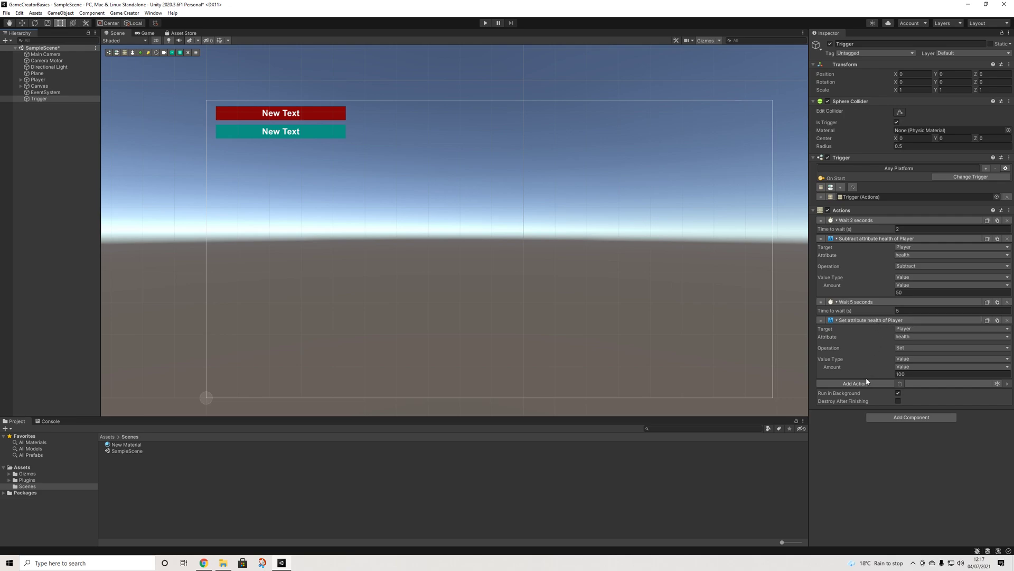
- Examine the Stats category of available actions for the Trigger without adding one
left_click(853, 383)
key("BackSpace")
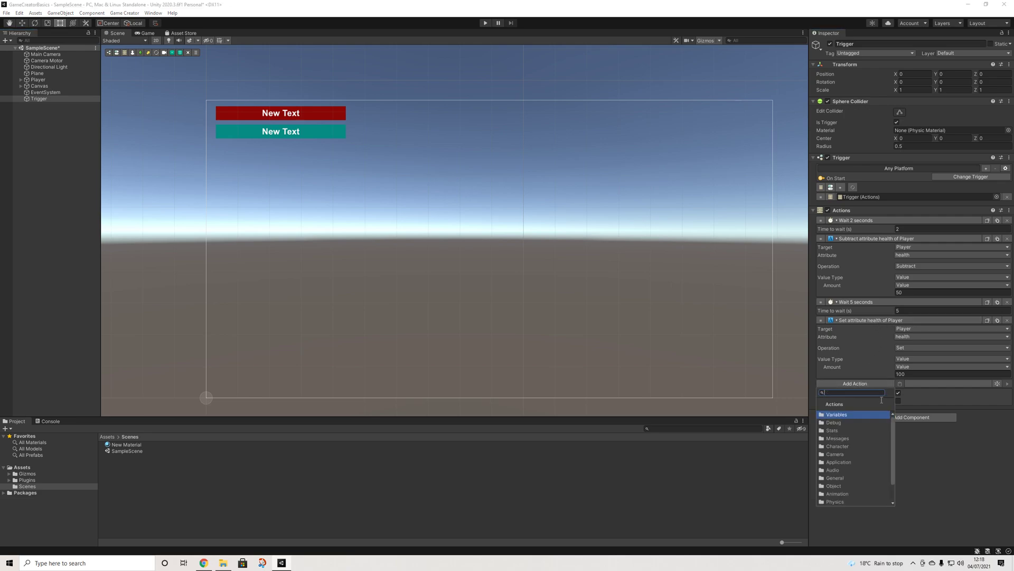
left_click(833, 431)
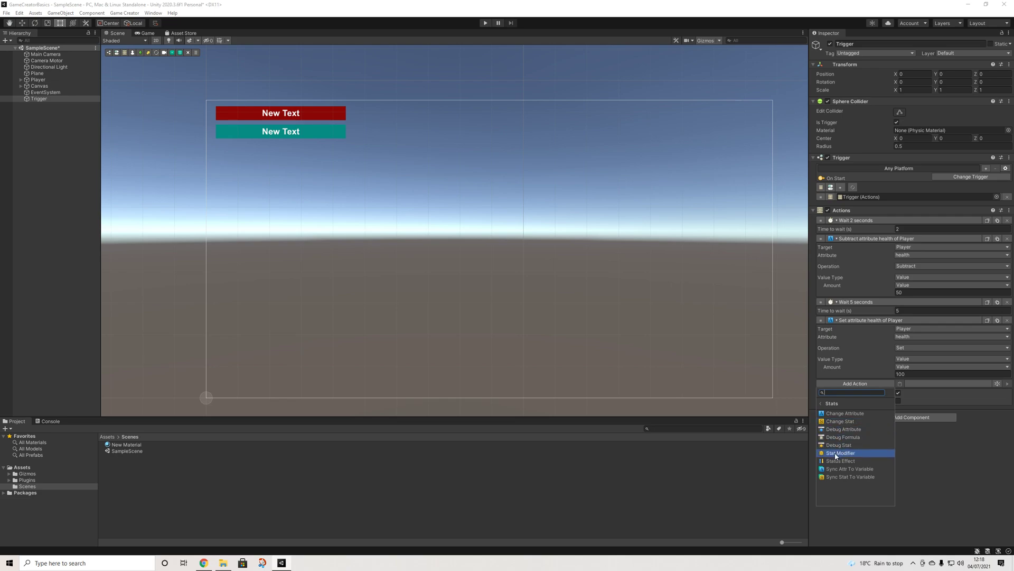
left_click(944, 474)
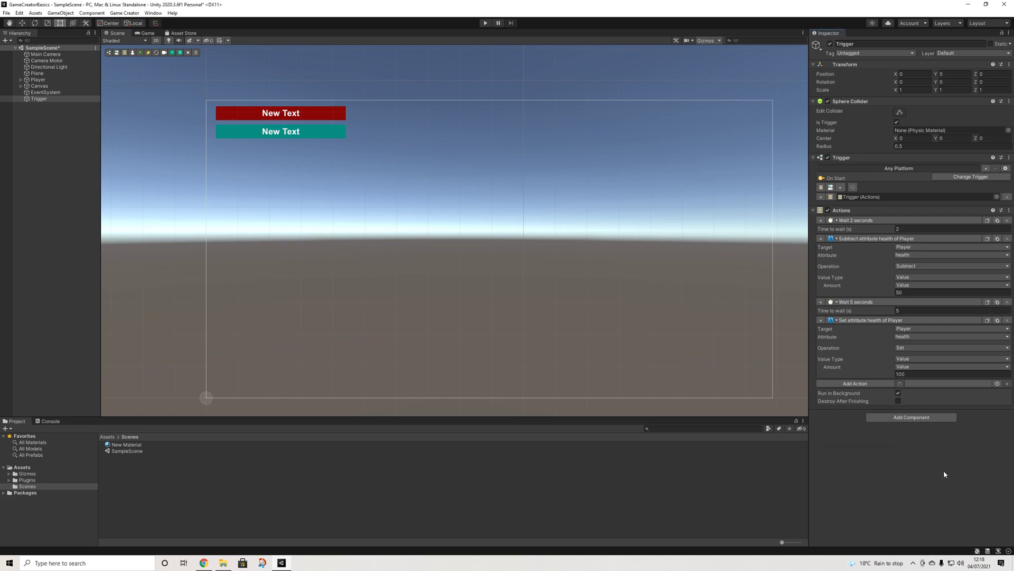
- Remove the set-health and 5-second Wait actions, check the remaining action's target options, and delete the Trigger from the scene
left_click(1007, 320)
left_click(1007, 303)
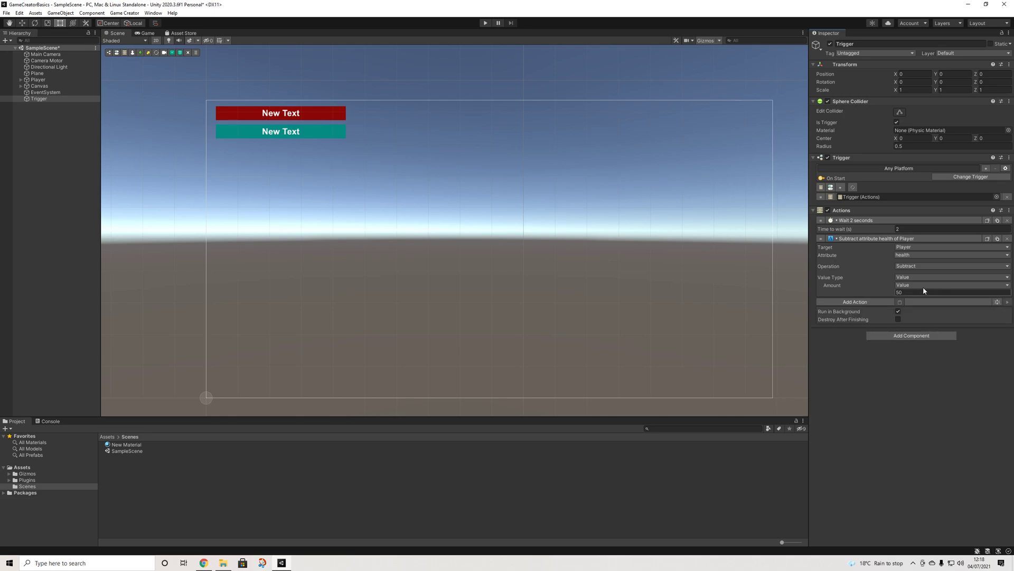
left_click(903, 248)
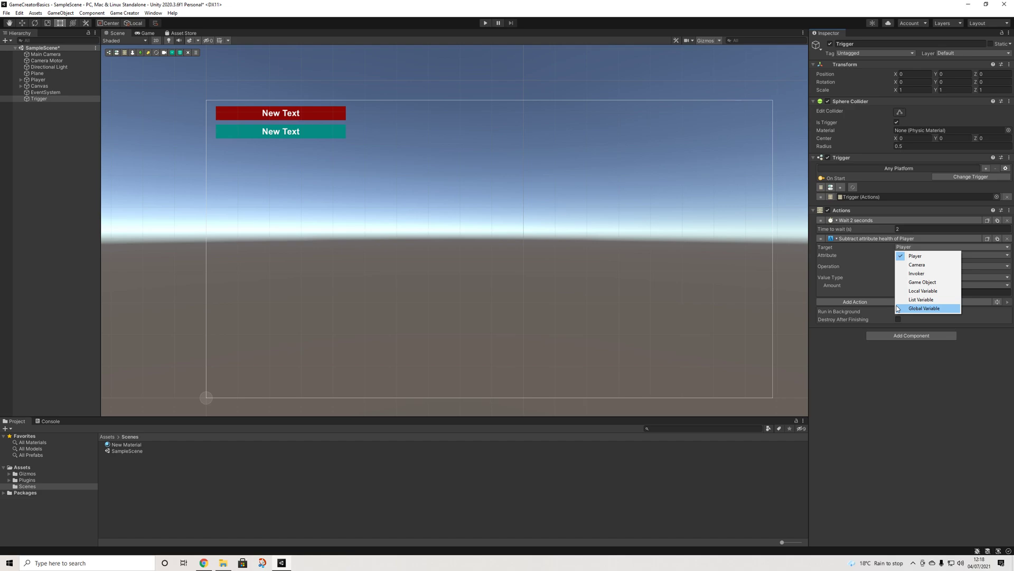
left_click(859, 369)
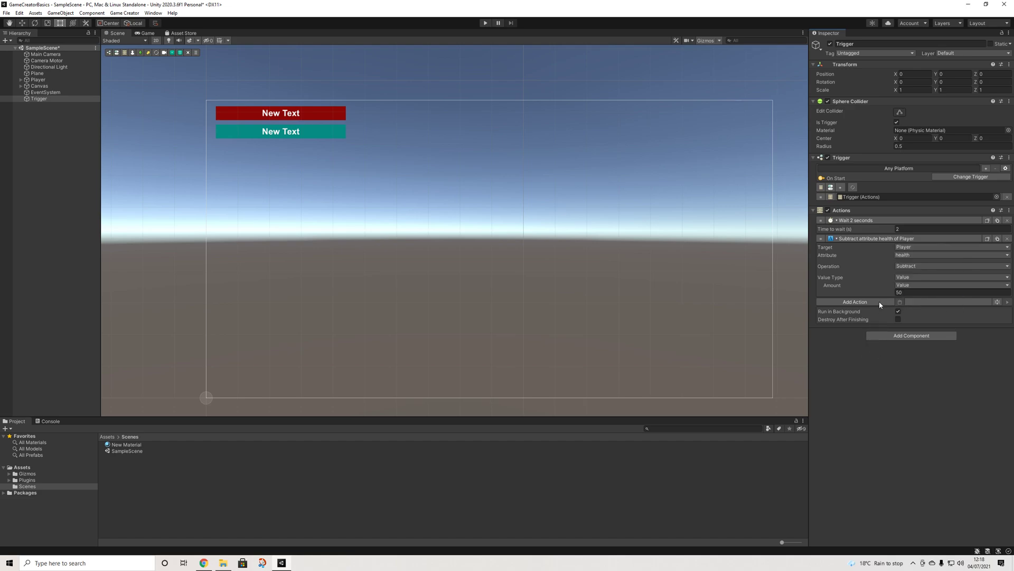
left_click(47, 100)
key("Delete")
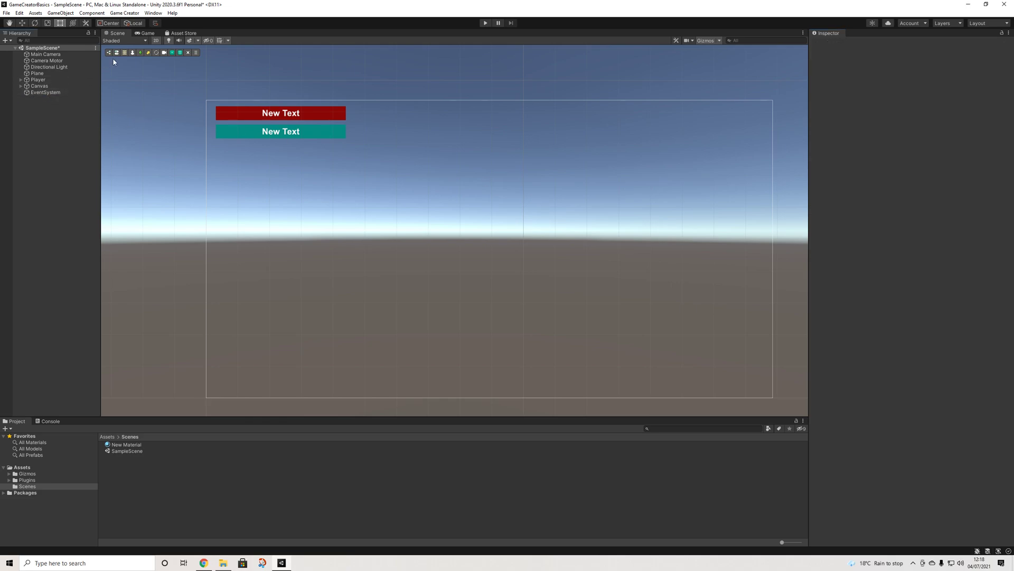
- Review the attributes and stats in the Game Creator preferences, expand the vitality stat and locate its formula asset in the project
left_click(125, 13)
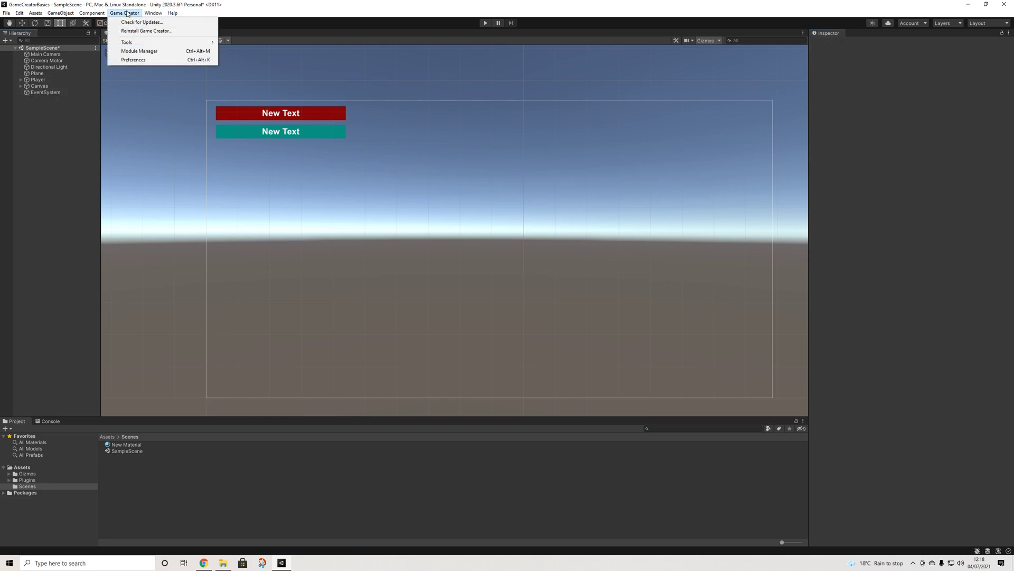
left_click(133, 59)
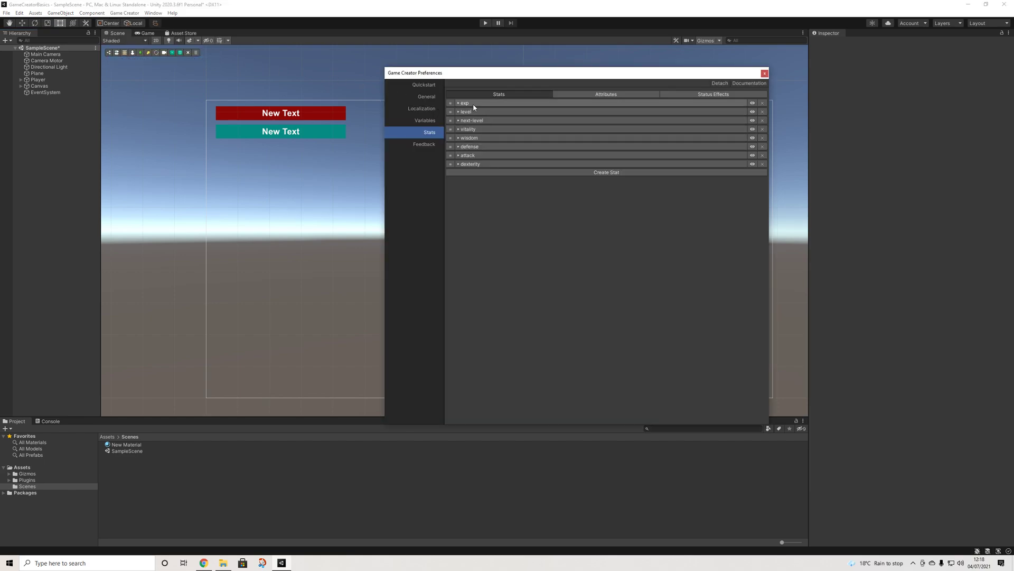
left_click(595, 94)
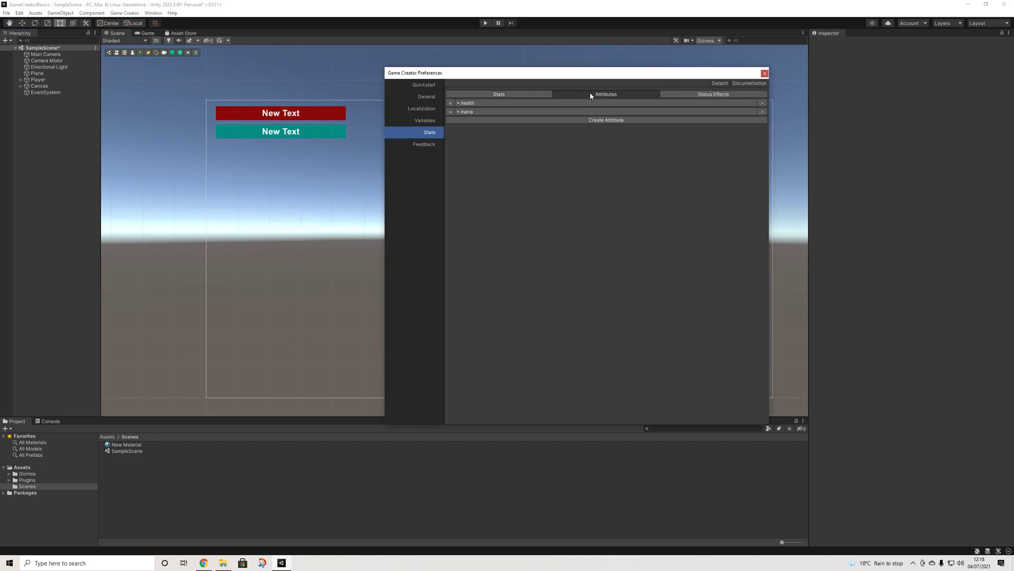
left_click(526, 96)
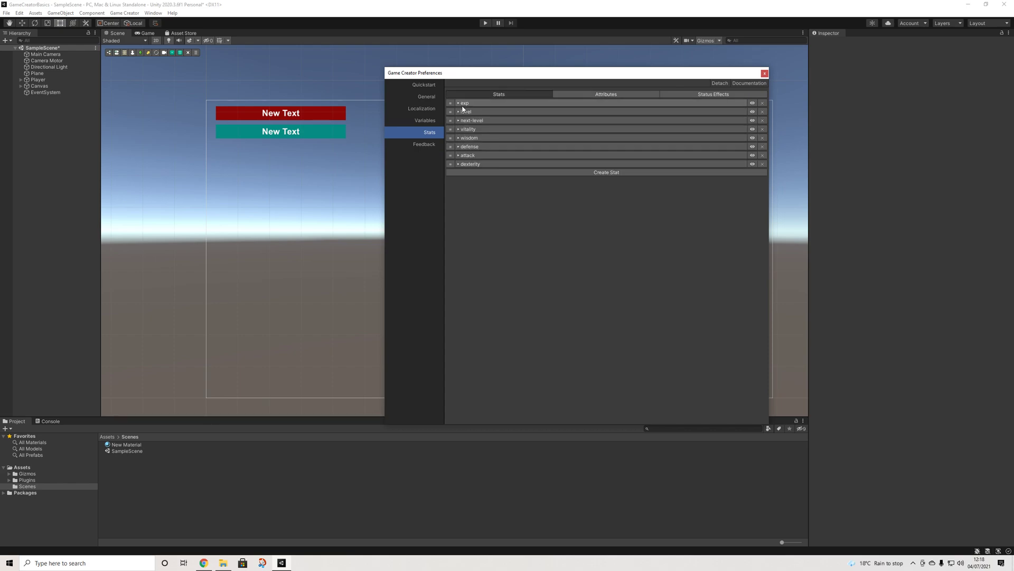
left_click(468, 129)
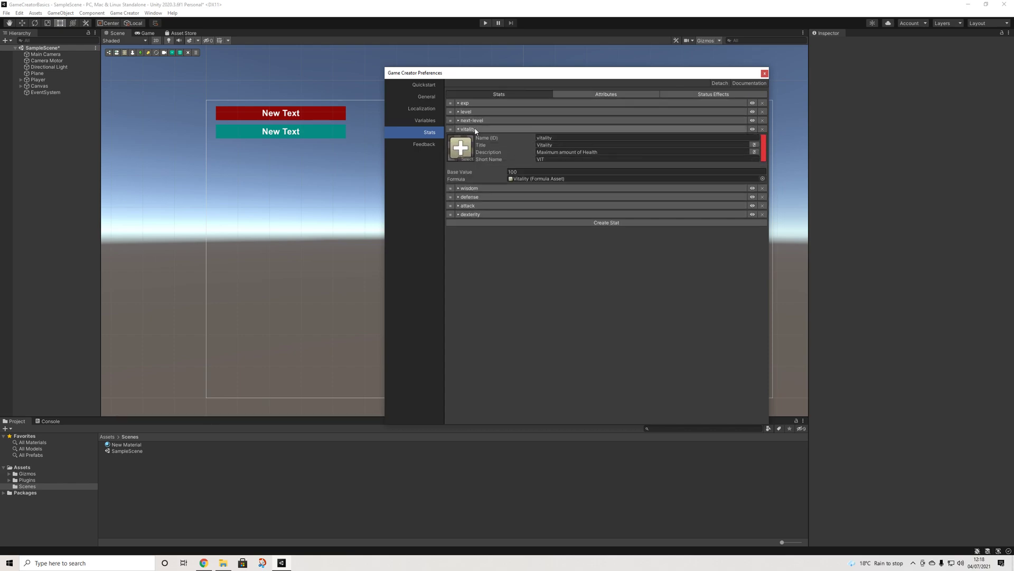
left_click(526, 179)
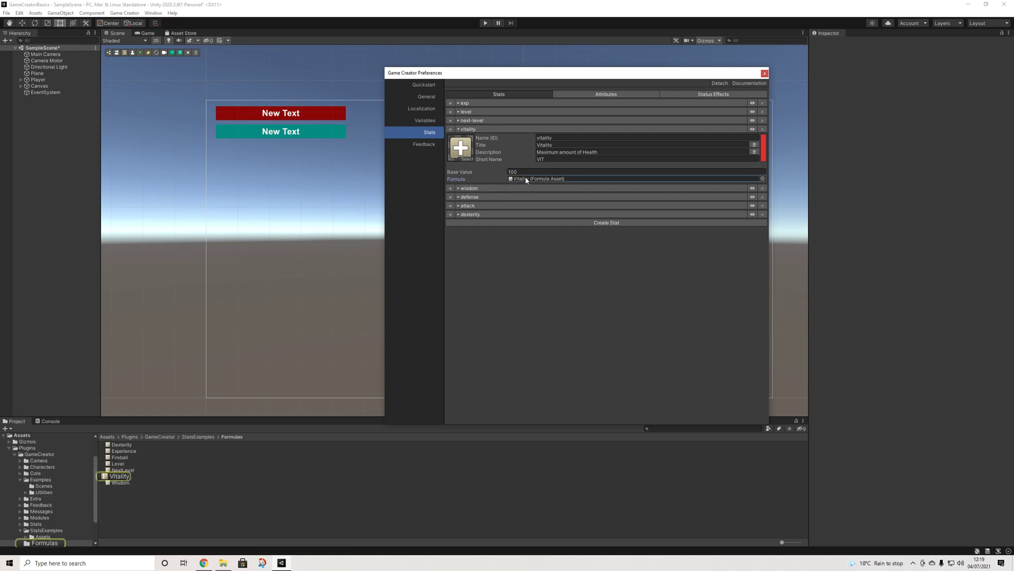
- Create a new stat after dexterity and give it the Name (ID) Condition
left_click(583, 223)
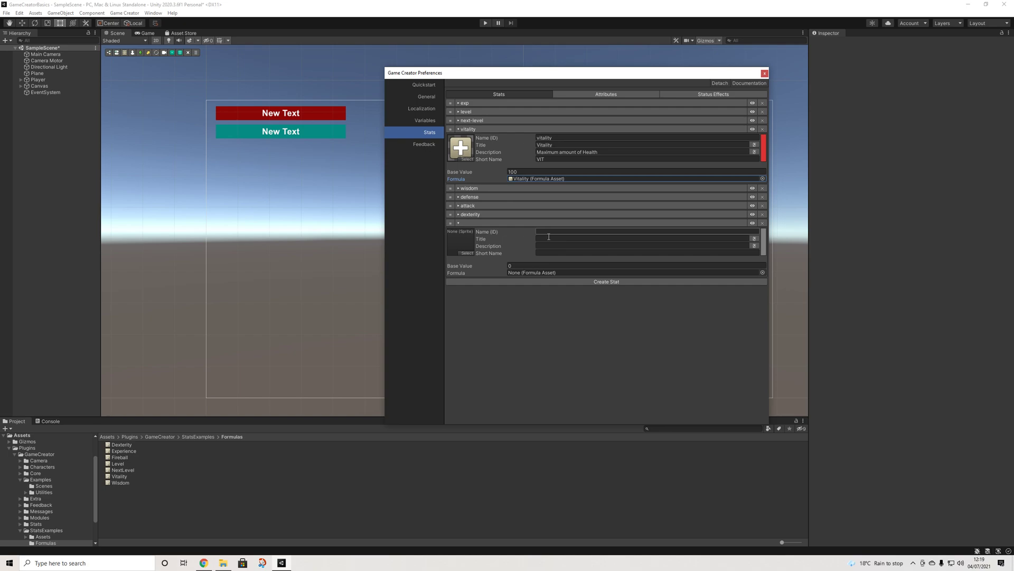
left_click(549, 231)
type("St")
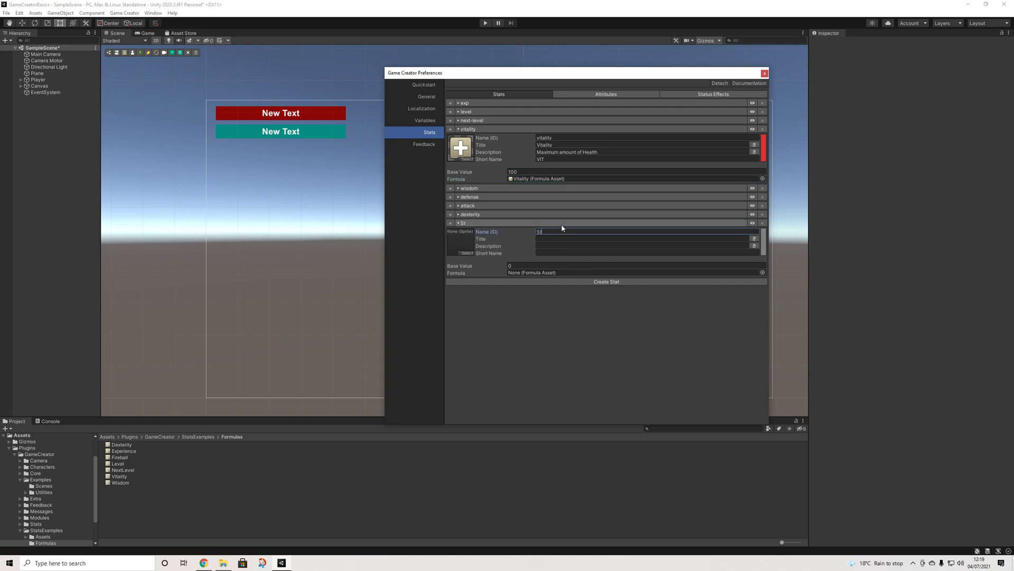
type("amina")
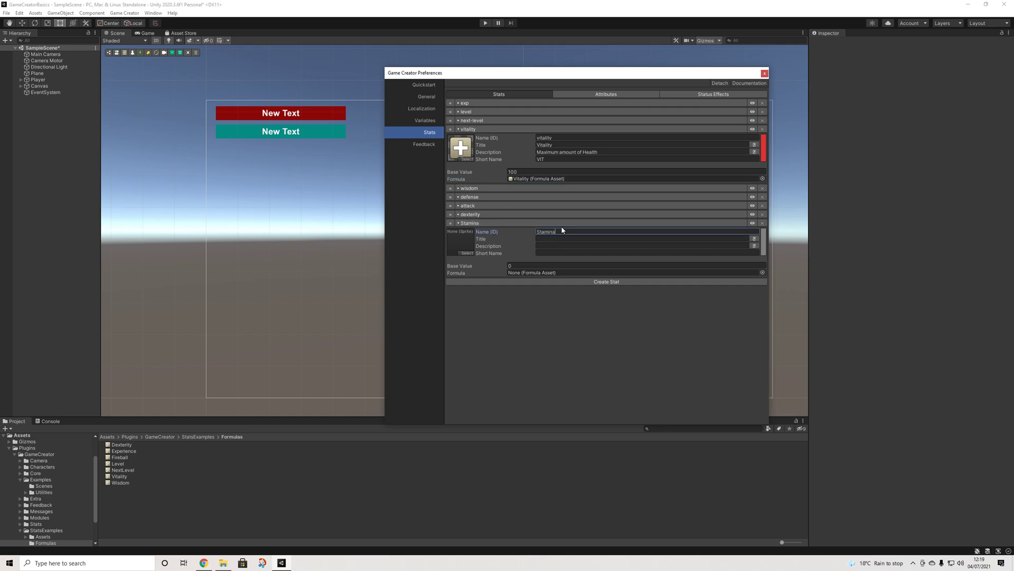
left_click_drag(562, 227, 549, 234)
type("Condition")
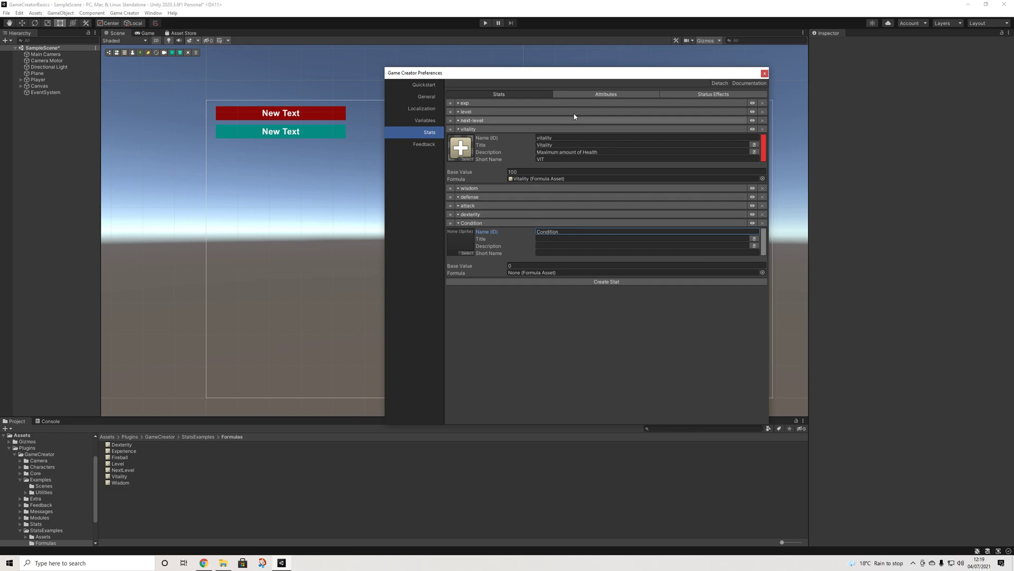
- Create a new attribute after mana with the Name (ID) stamina and the title Stamina
left_click(592, 97)
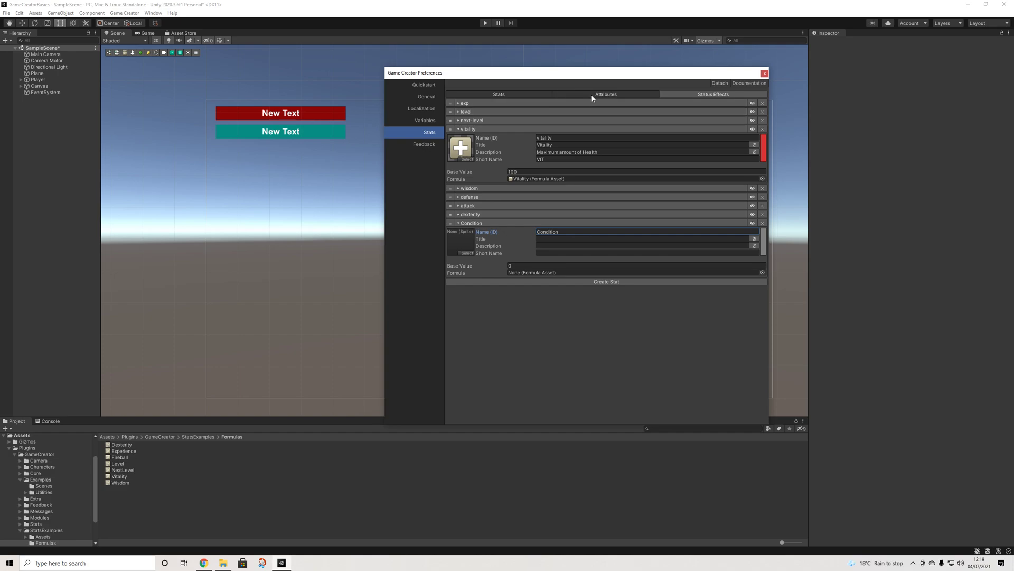
left_click(572, 120)
left_click(559, 129)
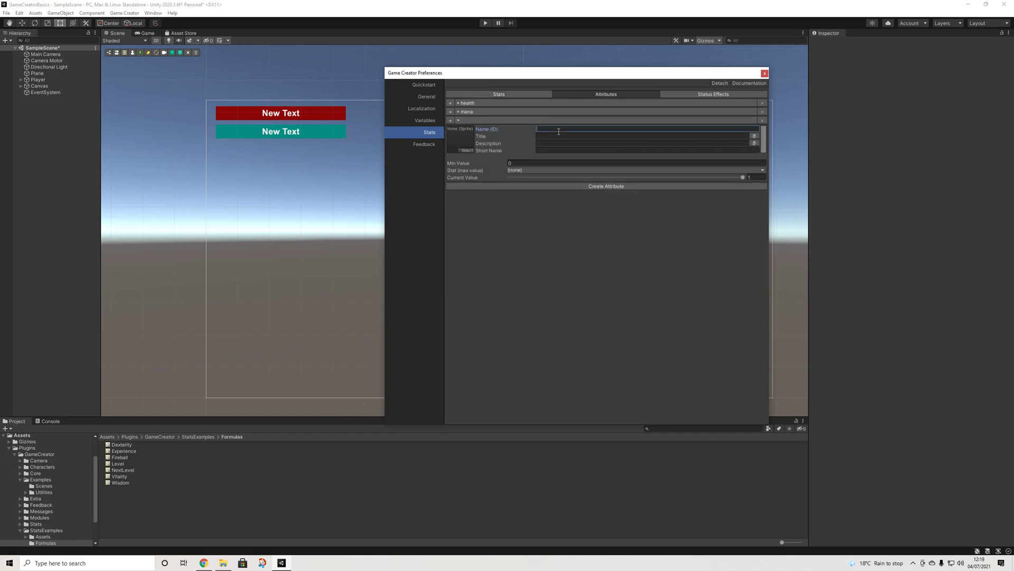
type("Sta")
key("BackSpace")
key("BackSpace")
key("BackSpace")
type("sta,o")
left_click(548, 138)
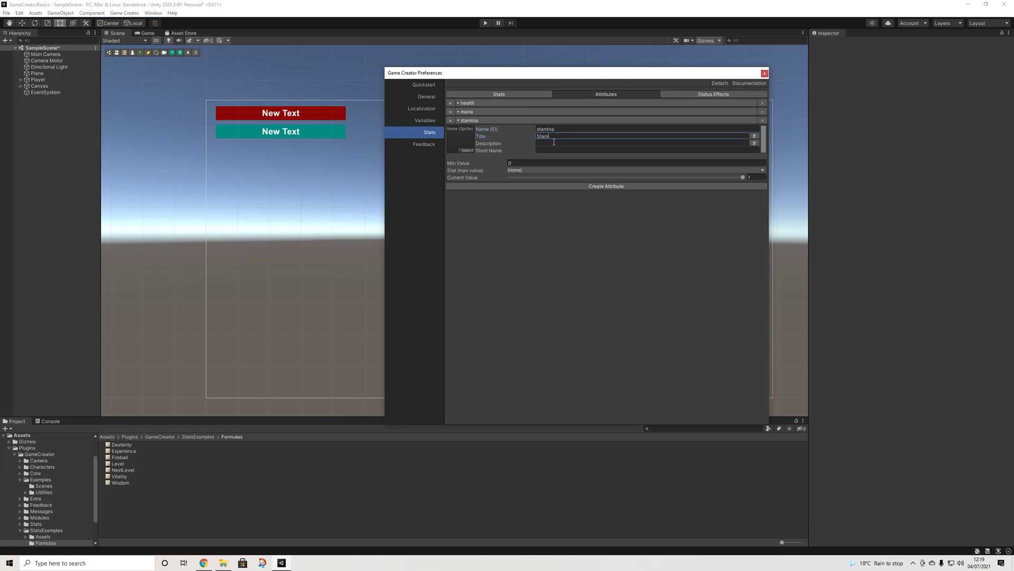
- Give the stamina attribute the description "Amount of stamina", adapted from the health attribute's description, and the short name ST
left_click(554, 143)
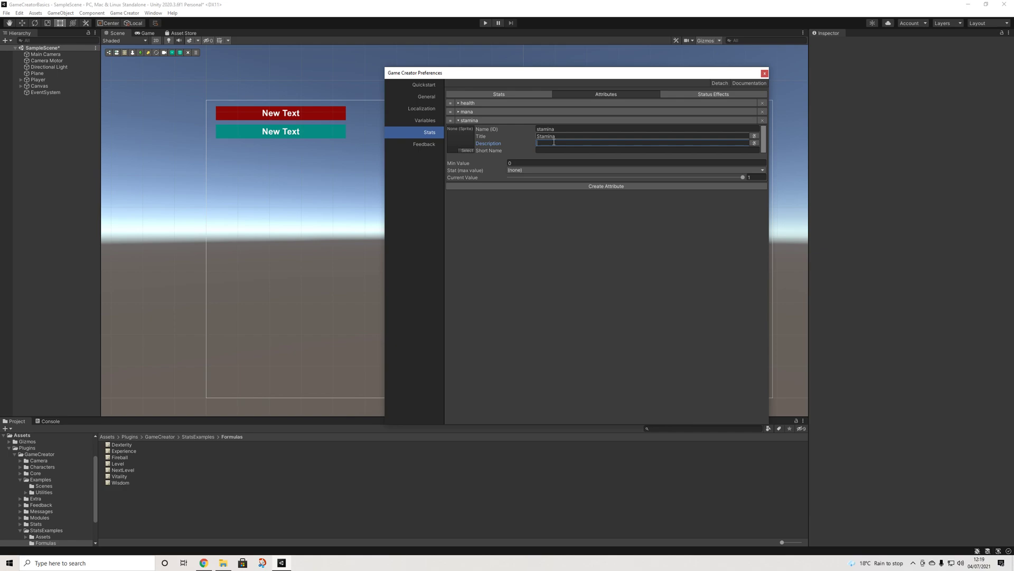
left_click(602, 112)
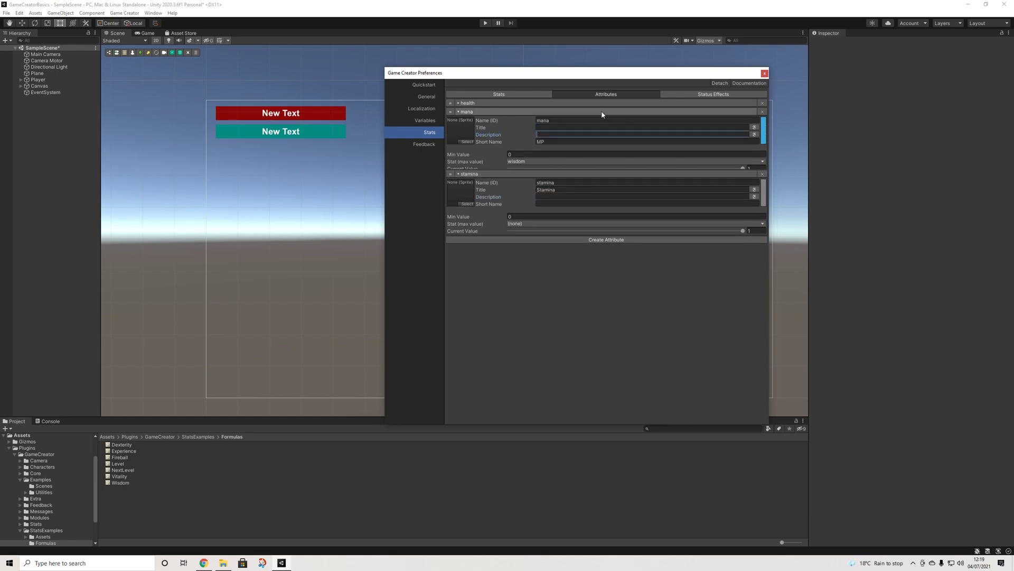
left_click(561, 112)
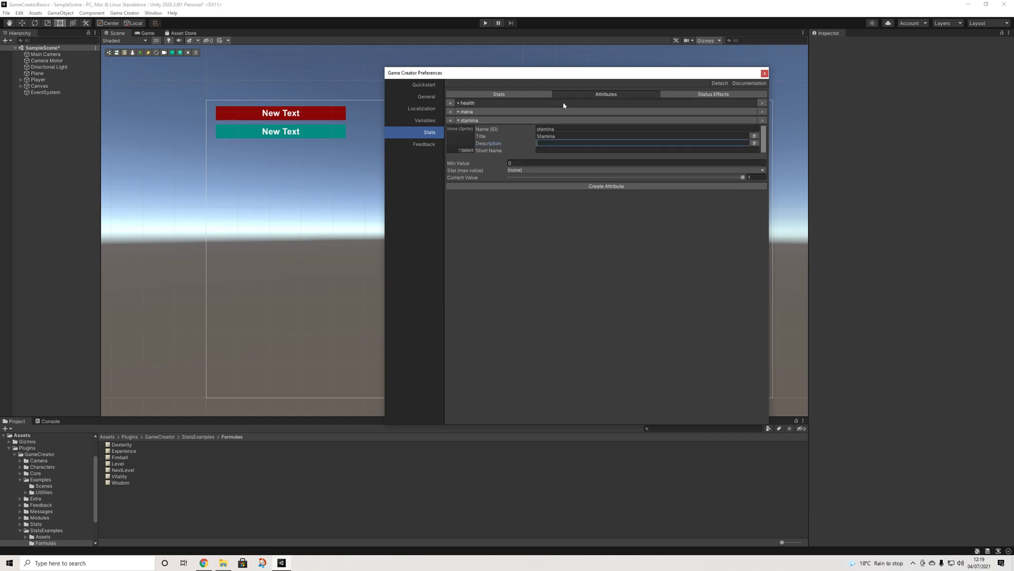
left_click(563, 103)
type("Amount of health")
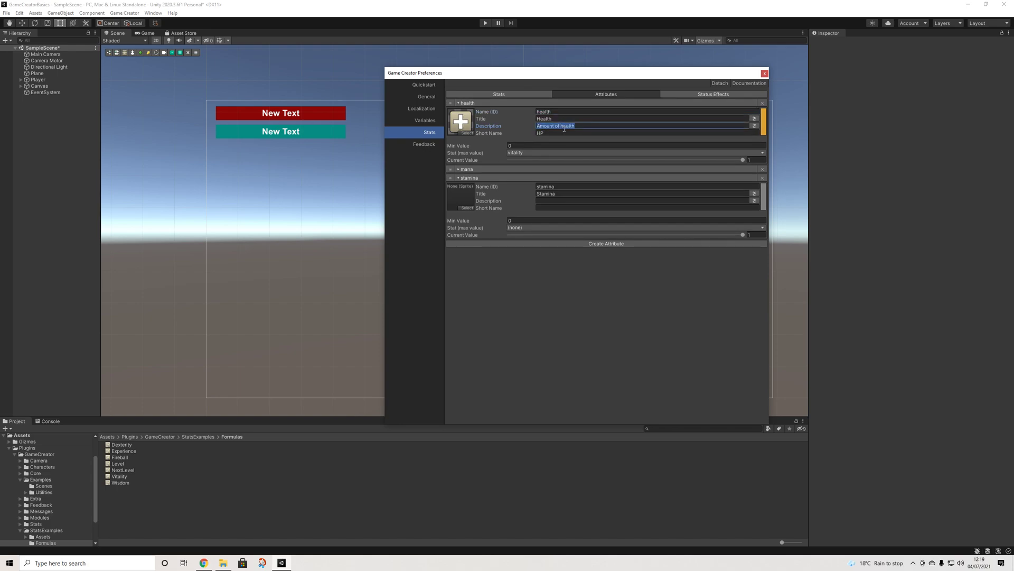
left_click(549, 201)
type("Amount of health")
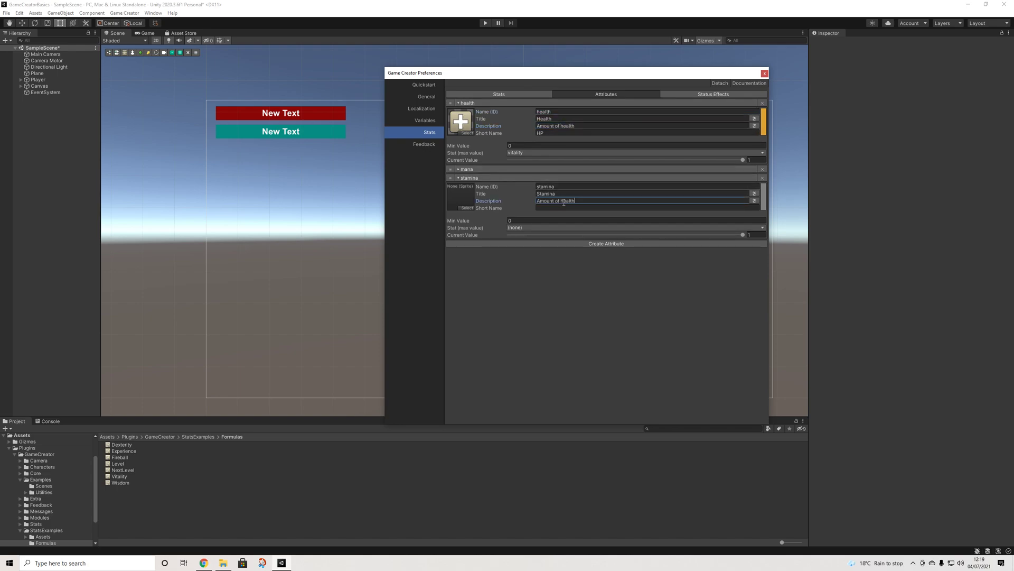
left_click_drag(561, 201, 637, 216)
key("BackSpace")
key("BackSpace")
type("st")
left_click(586, 209)
type("ST")
- Set the stamina attribute's maximum value stat to Condition and its colour to mint green 4CFFB4
left_click(519, 227)
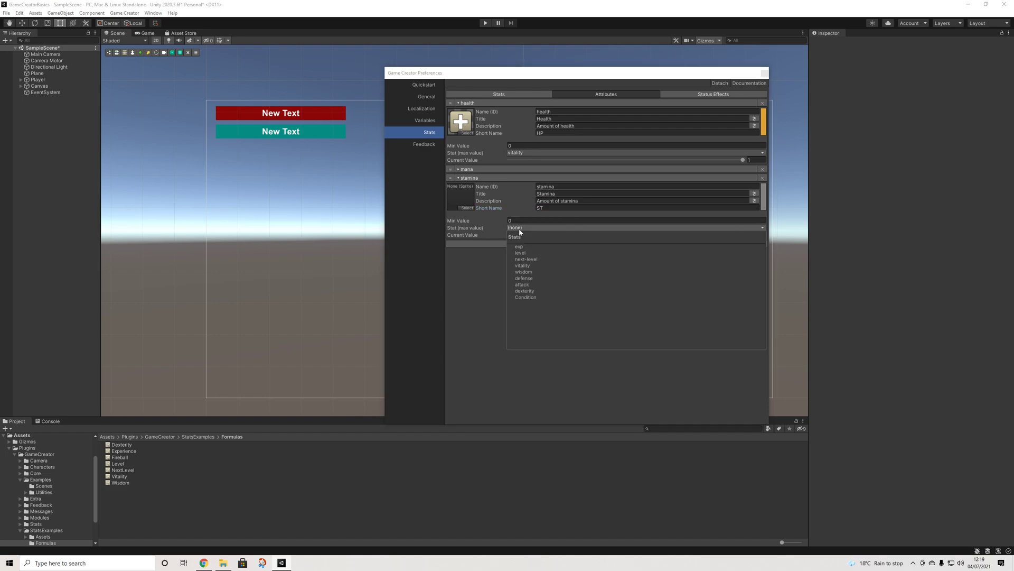
left_click(526, 297)
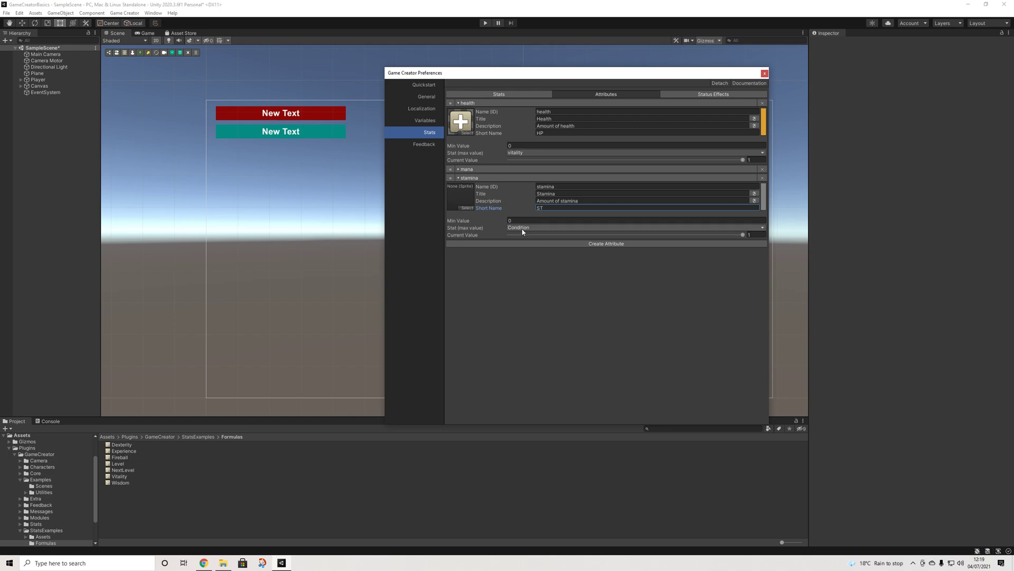
left_click(764, 196)
left_click_drag(789, 234, 775, 241)
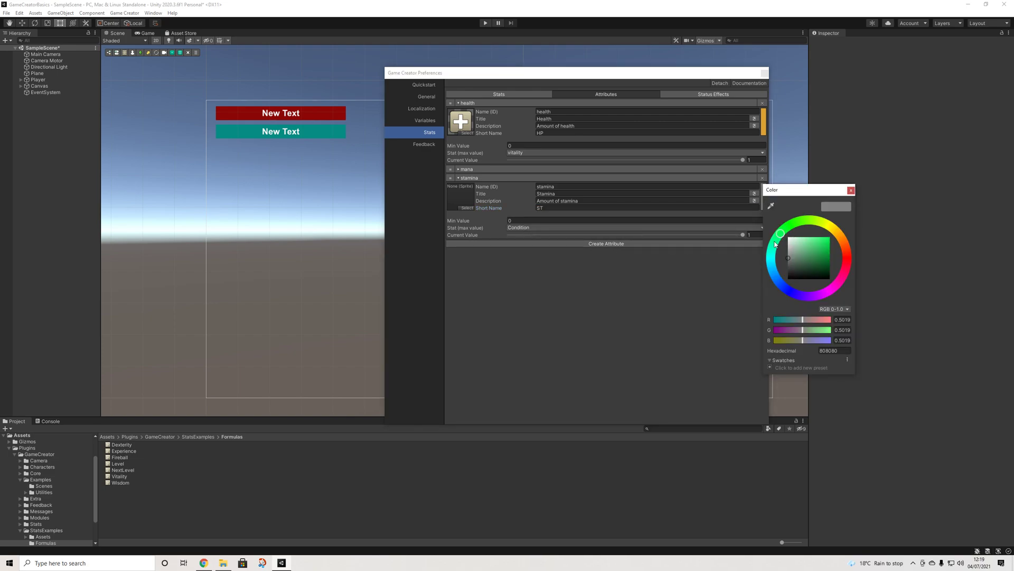
left_click(817, 237)
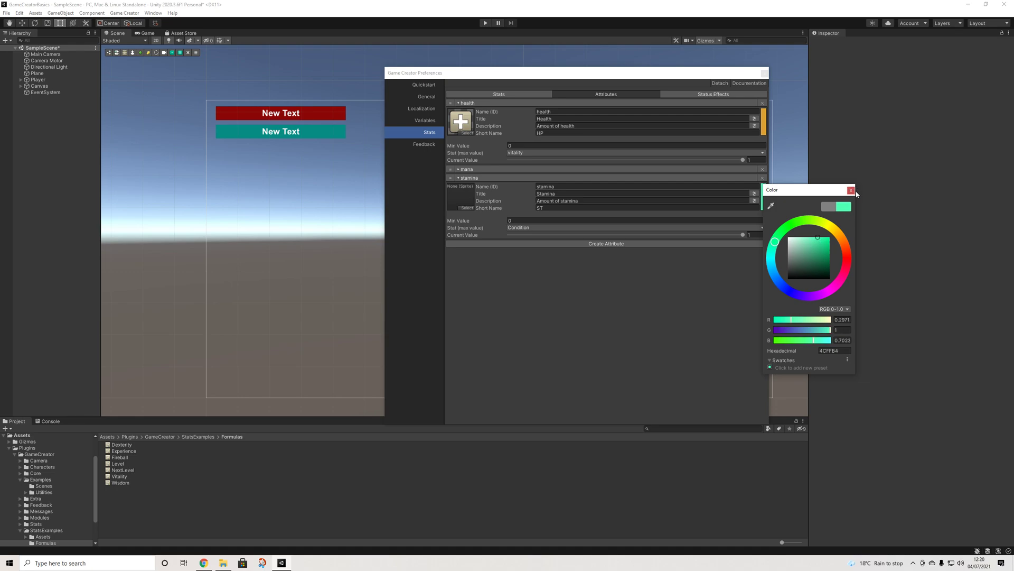
left_click(850, 189)
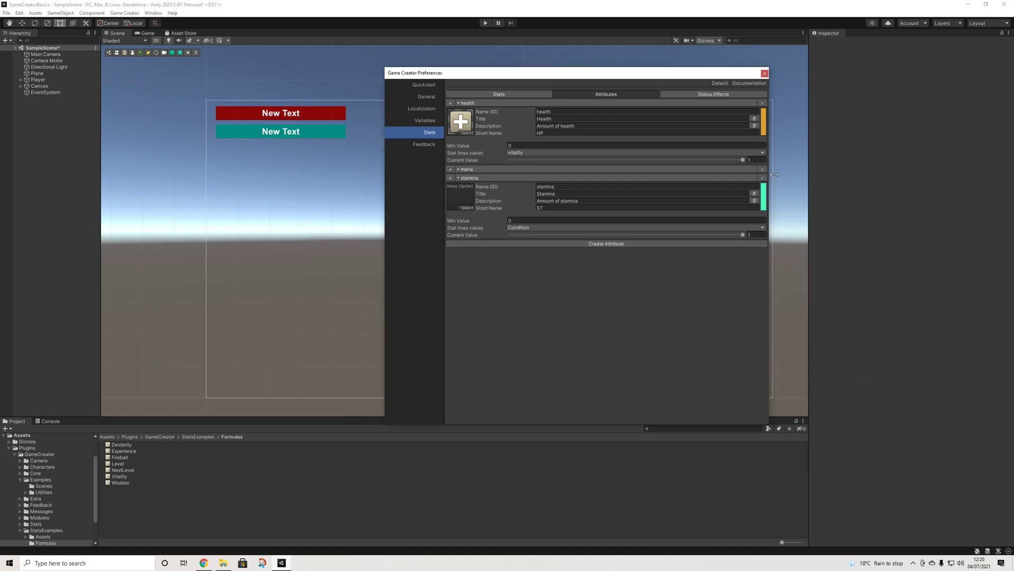
- Create a Game Creator Stats formula asset named Condition in the StatsExamples Formulas folder
left_click(520, 95)
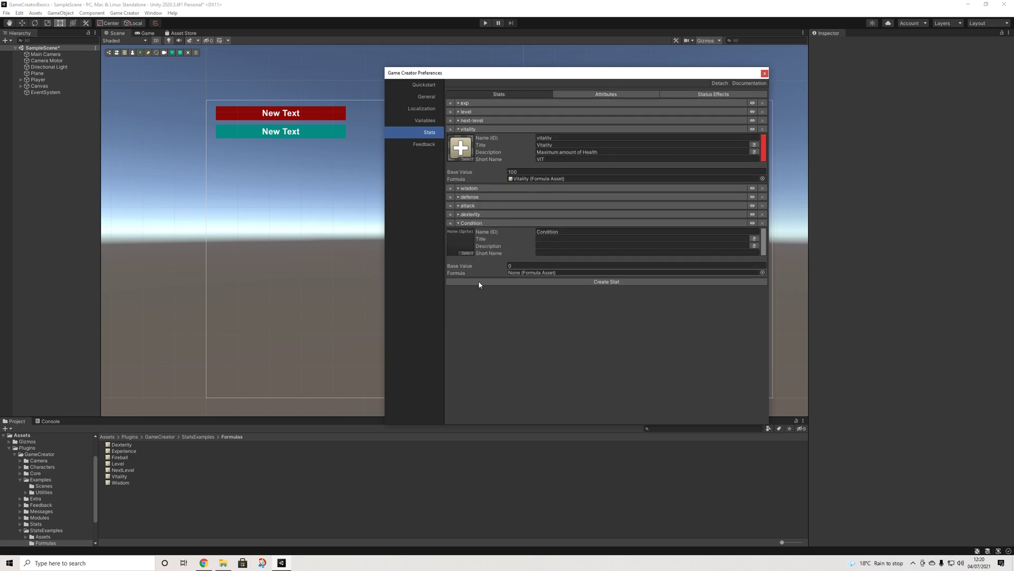
right_click(114, 495)
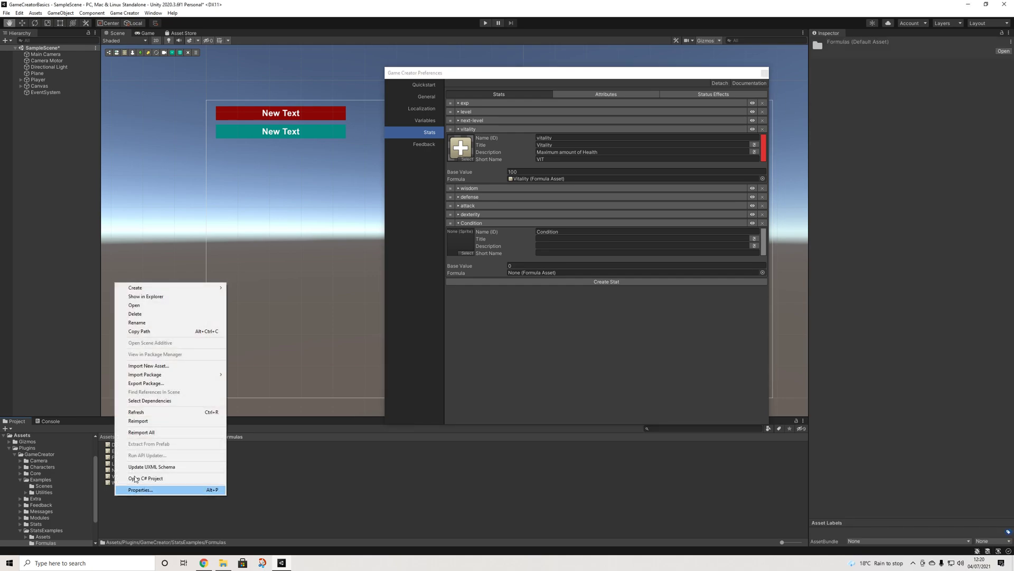
mouse_move(195, 290)
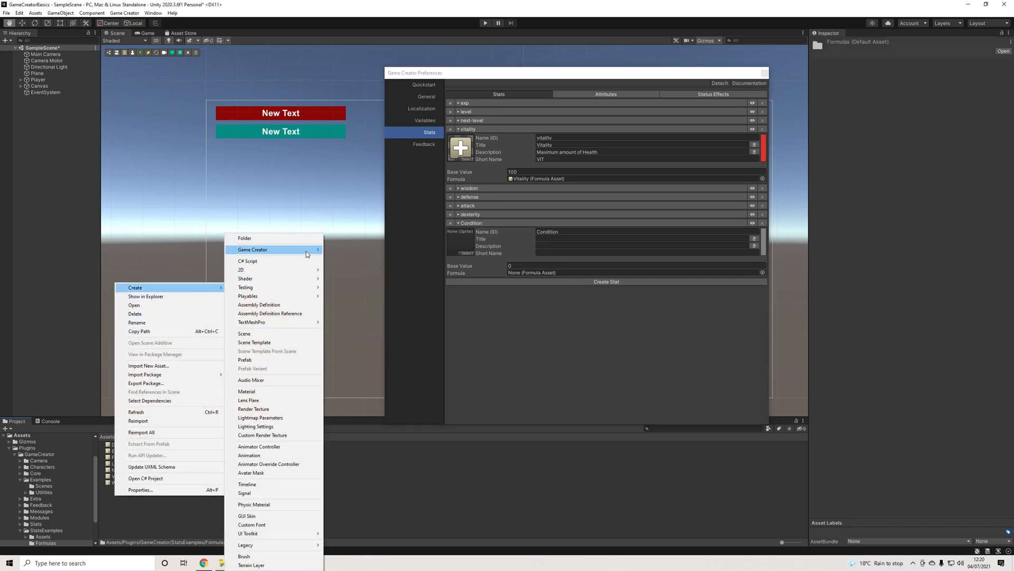
mouse_move(296, 249)
mouse_move(360, 251)
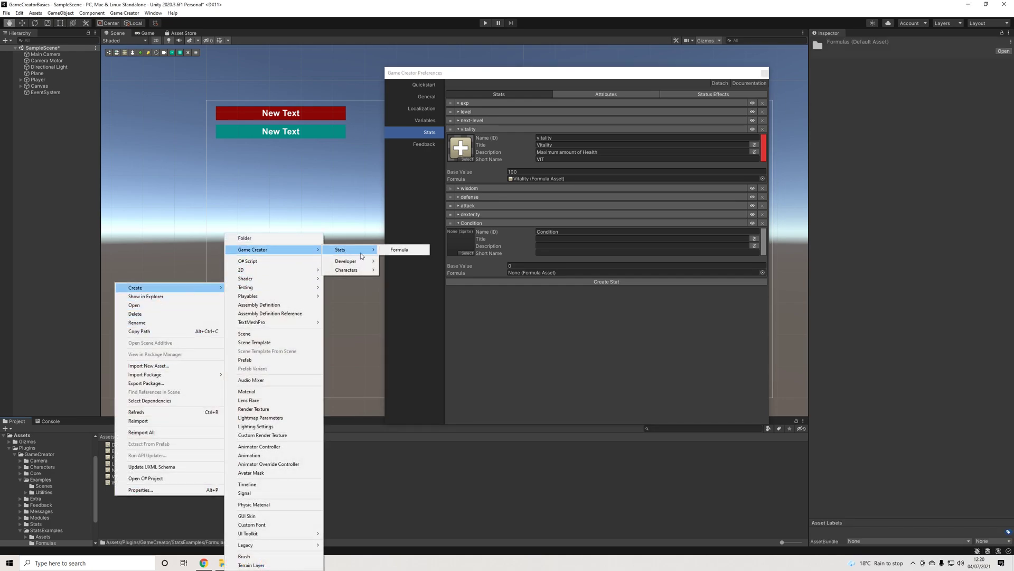
left_click(399, 250)
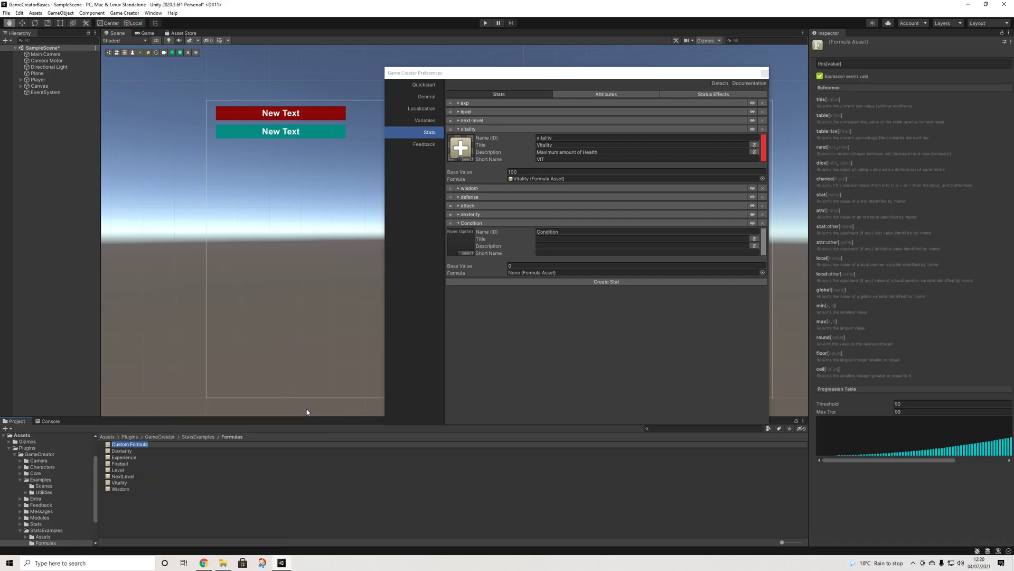
key("t")
type("S")
type("Condition")
key("Return")
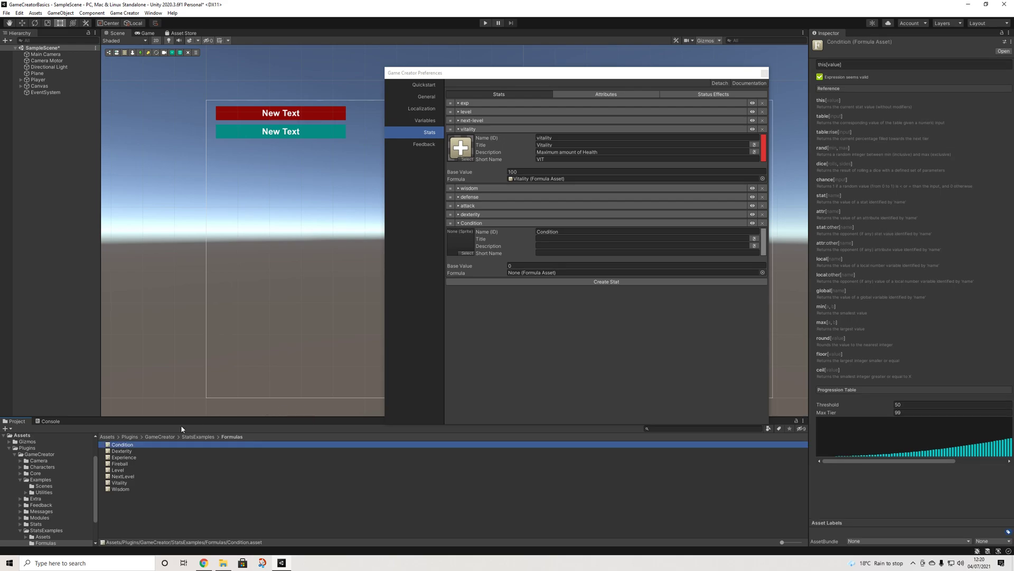
- Assign the Condition formula asset to the Condition stat and set its base value to 100
left_click_drag(120, 446, 536, 273)
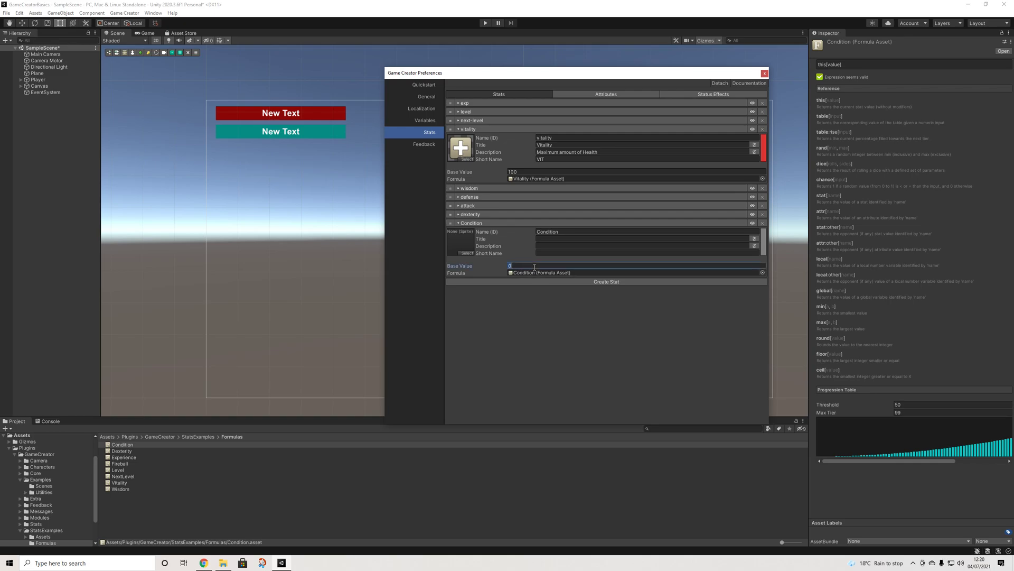
left_click(534, 267)
type("100")
- Change the stat's Name (ID) to lowercase condition and enter the title Condition, description "Maximum amount of Stamina" and short name CON
left_click(545, 233)
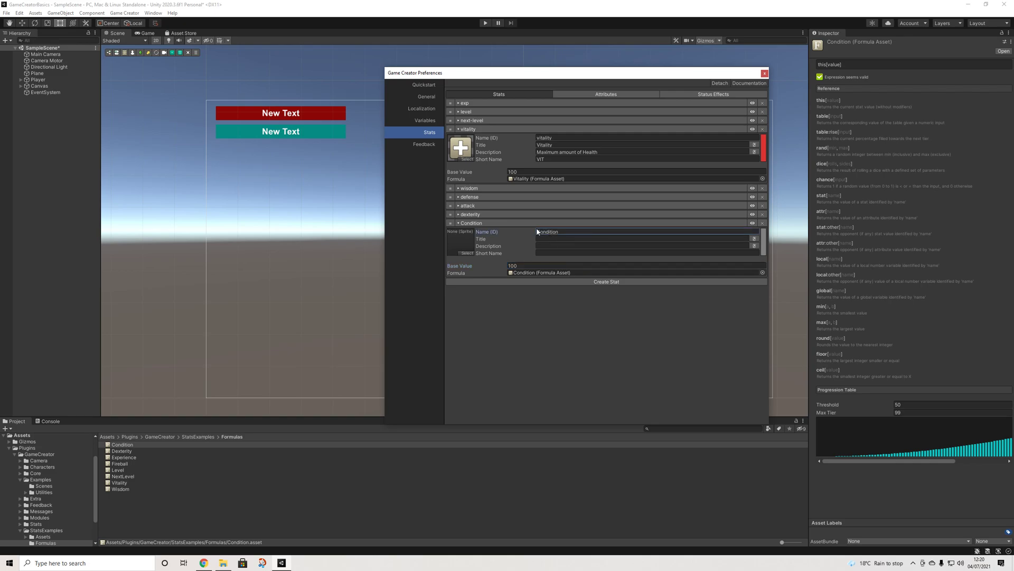
left_click(545, 234)
left_click(547, 241)
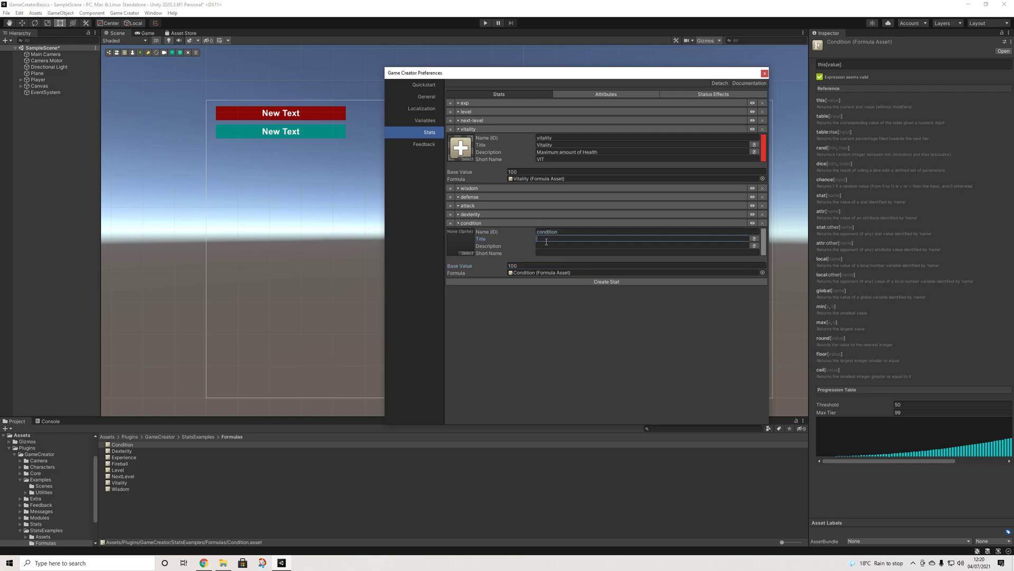
type("Condition")
left_click(547, 244)
type("Ma")
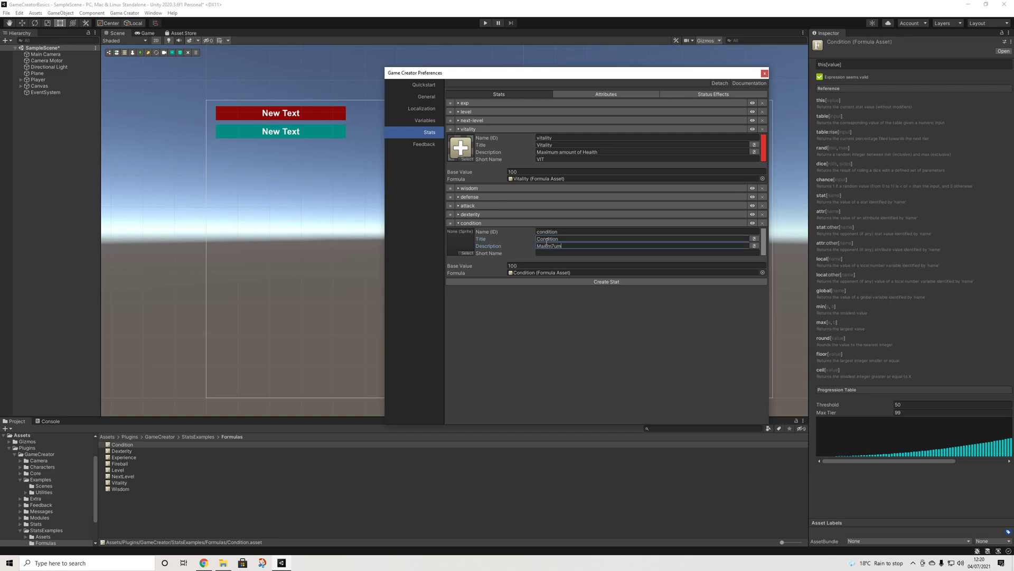
type("ximum amount of Stamina")
key("Tab")
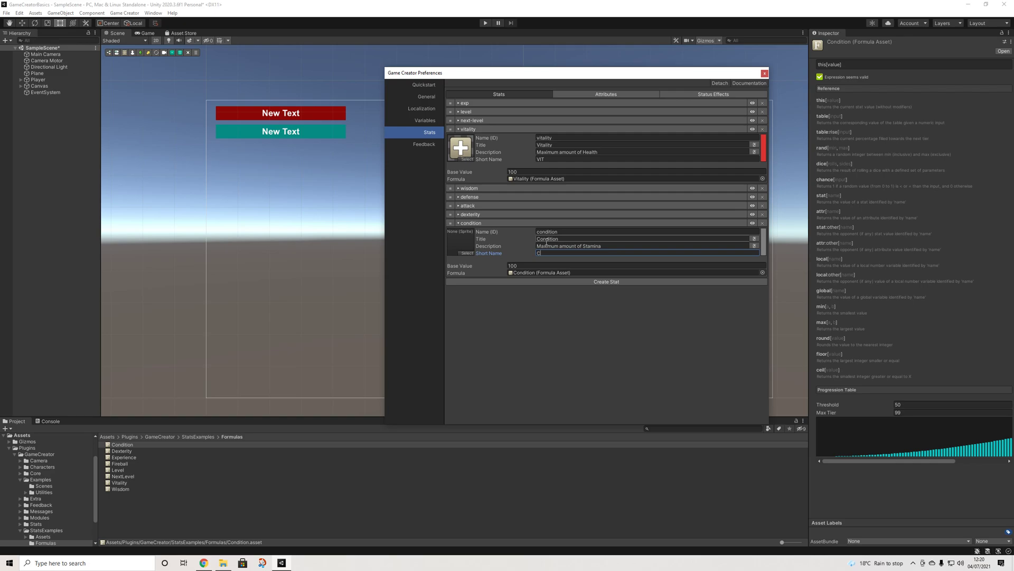
type("CON")
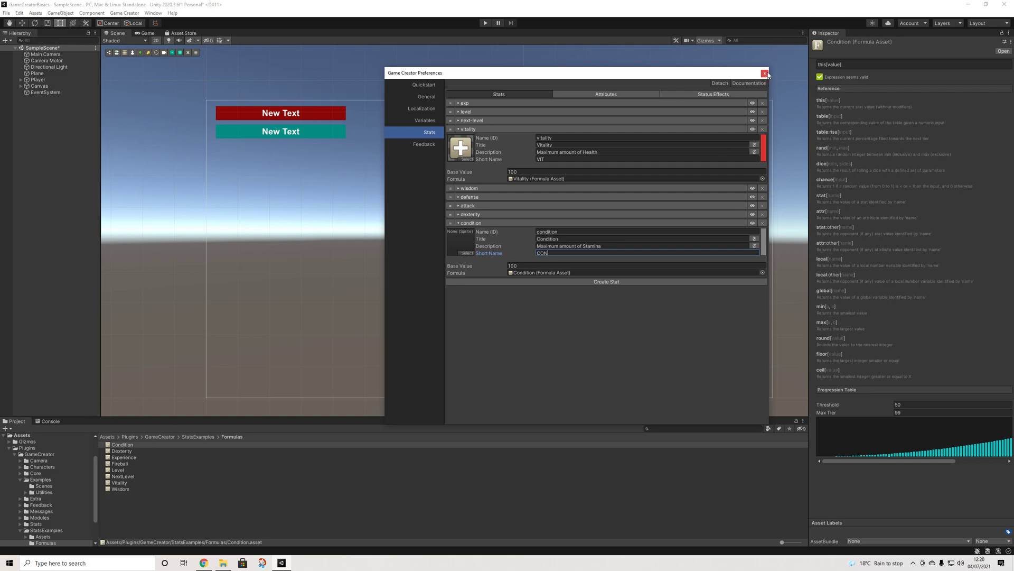
- Check the stamina attribute's settings and the Player's Stats component, and close the Game Creator preferences
left_click(576, 94)
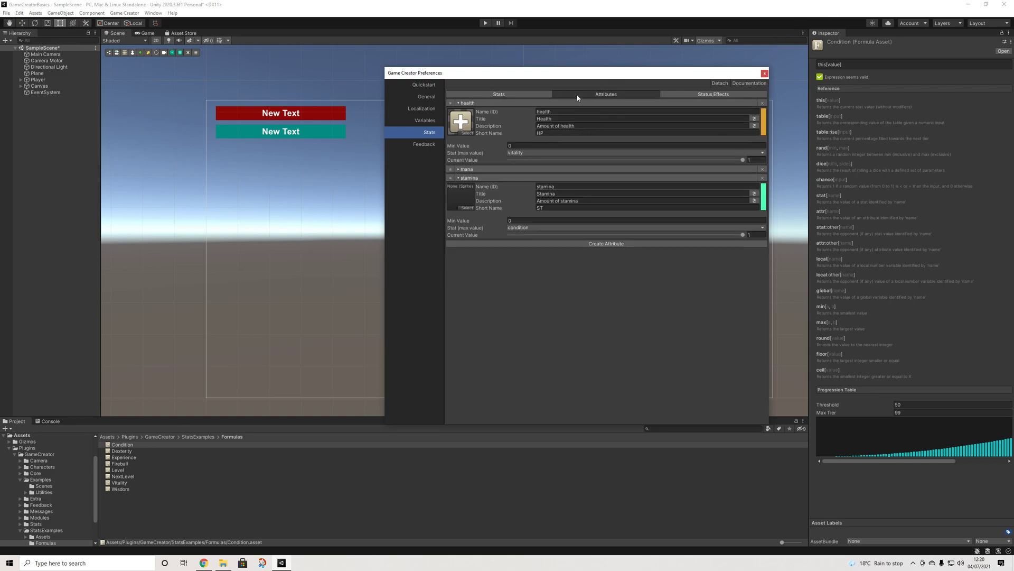
left_click(37, 79)
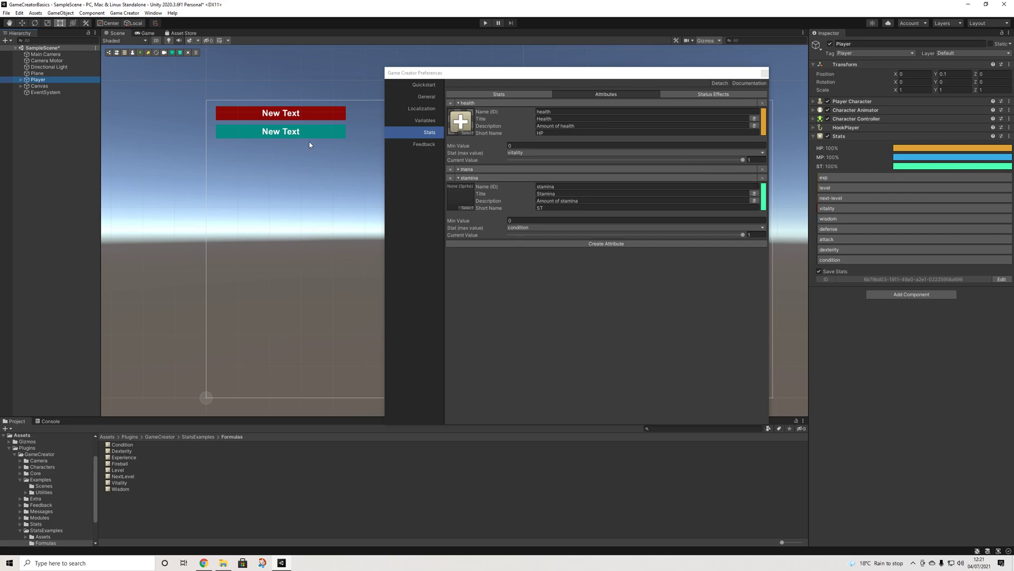
left_click(764, 73)
- Compare the expressions and progression tables of the Wisdom, Vitality, Condition, Experience, Level and NextLevel formula assets
left_click(120, 488)
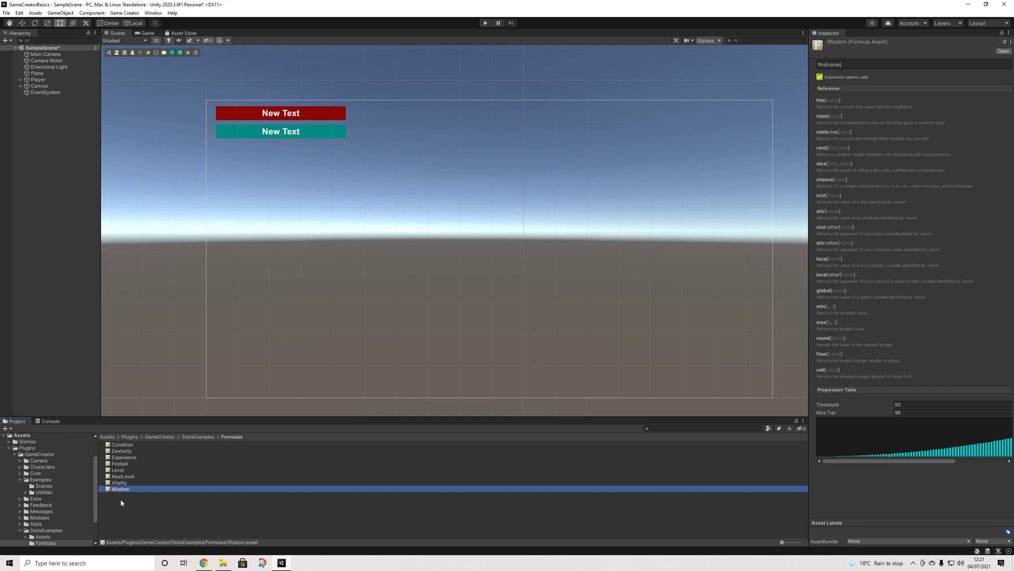
left_click(121, 483)
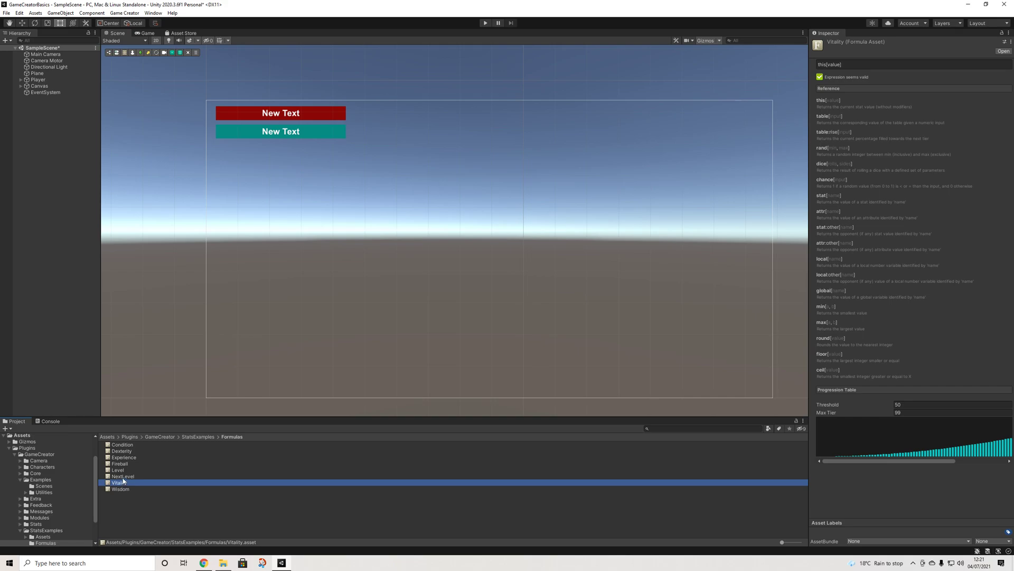
left_click(128, 445)
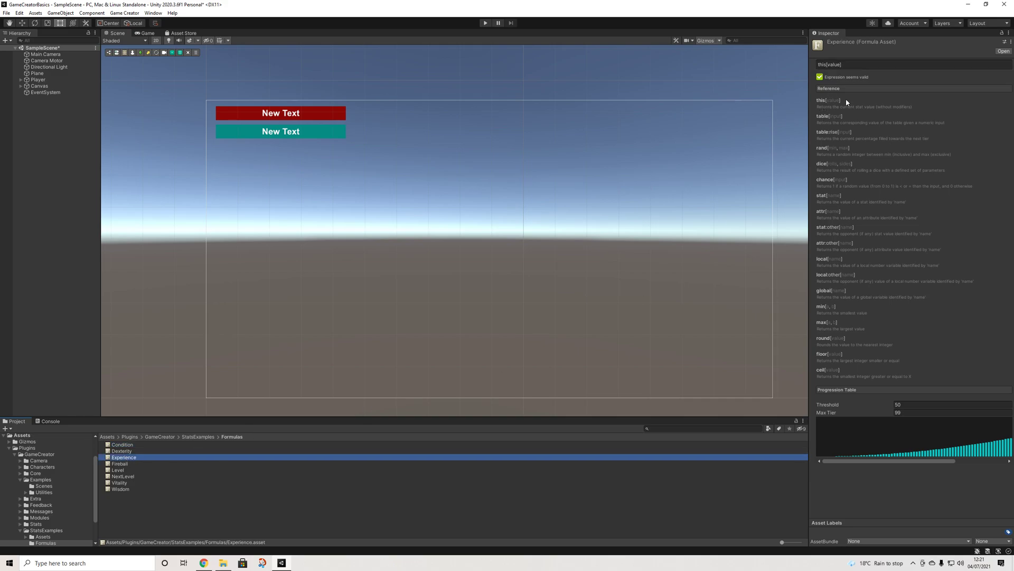
left_click(119, 470)
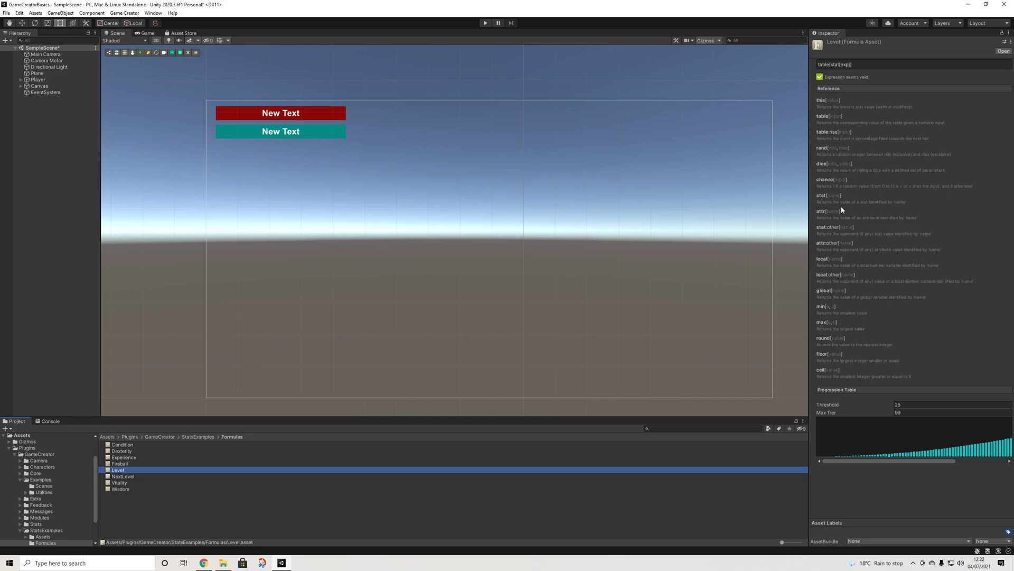
left_click(133, 476)
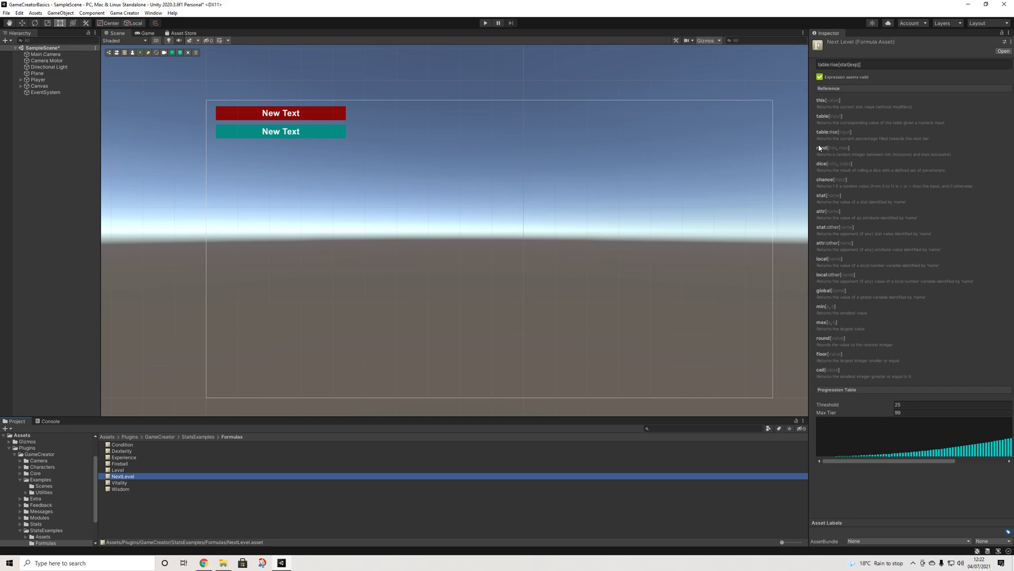
left_click(122, 516)
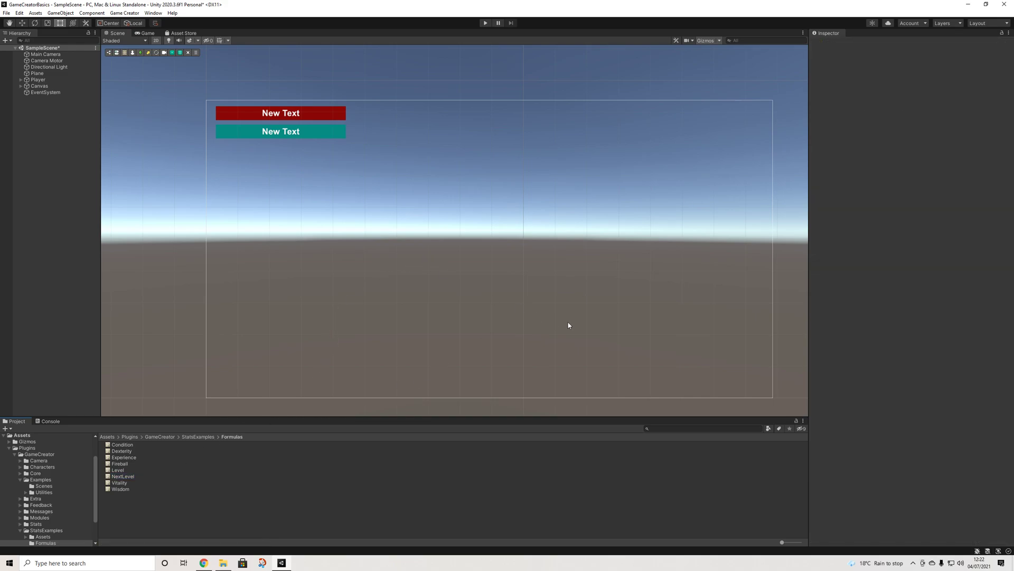
middle_click_drag(569, 325, 529, 304)
scroll(540, 312, "down", 1)
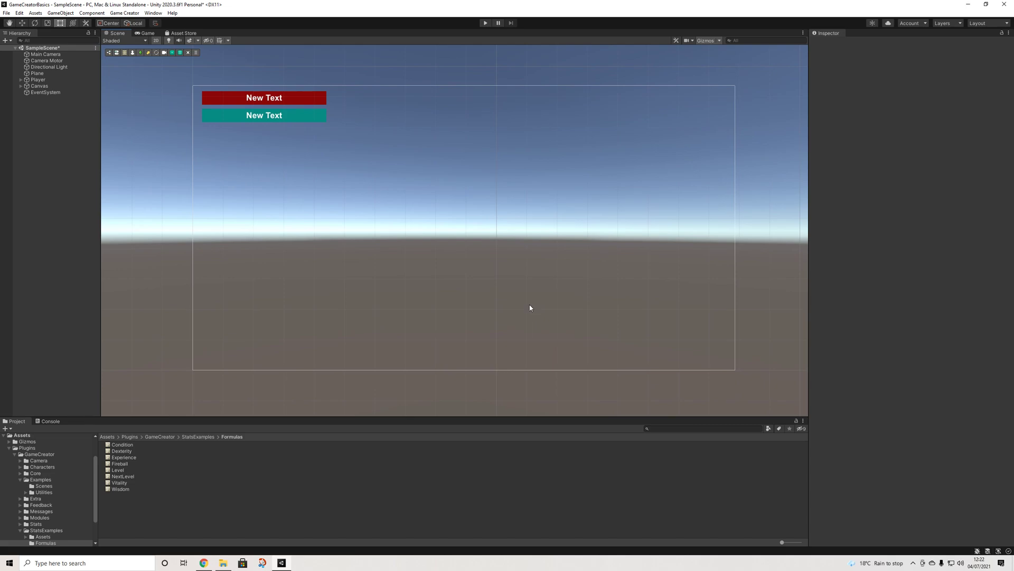